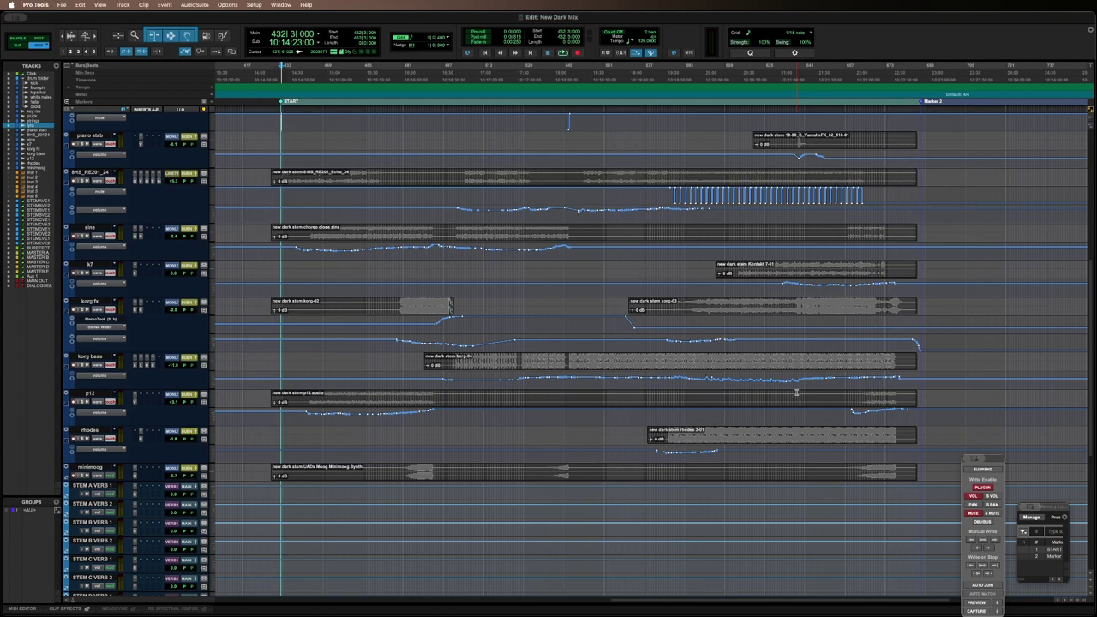
Step: Play the session from the START marker and select the 8HS_RE201_24 track in the Edit window
{"action": "key", "text": "space"}
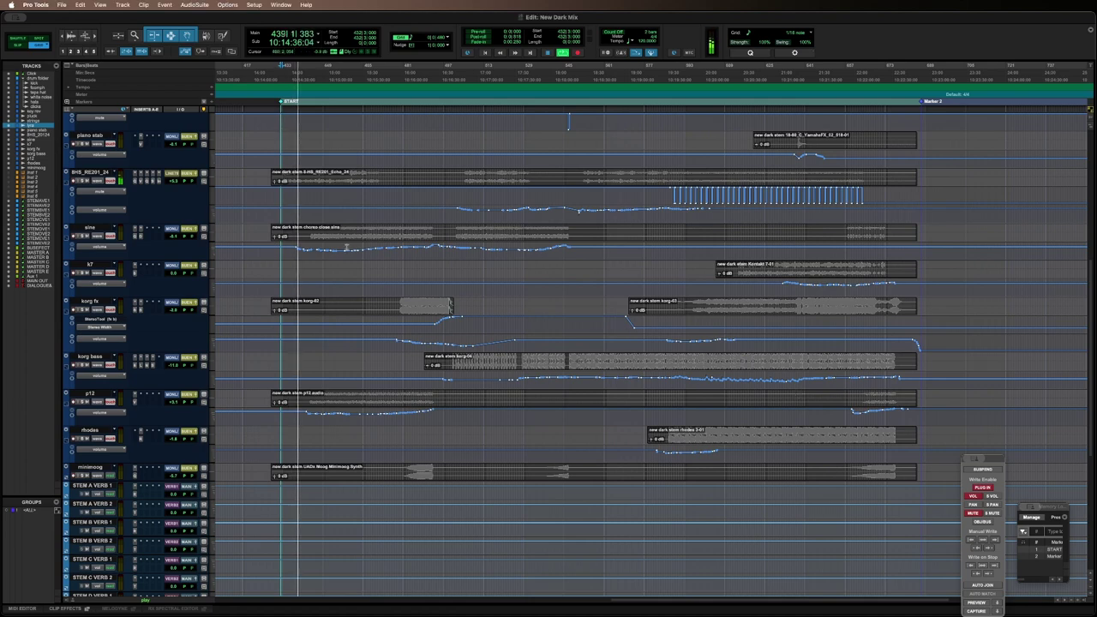
{"action": "scroll", "coordinate": [351, 247], "scroll_direction": "up", "scroll_amount": 5}
{"action": "scroll", "coordinate": [358, 247], "scroll_direction": "up", "scroll_amount": 4}
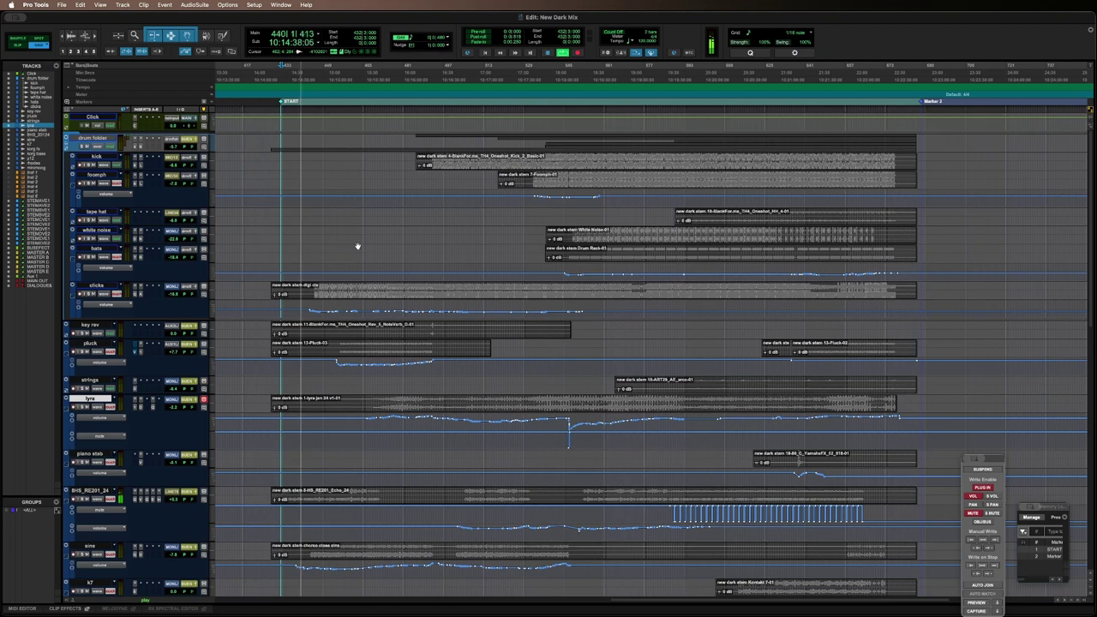
{"action": "scroll", "coordinate": [358, 247], "scroll_direction": "down", "scroll_amount": 3}
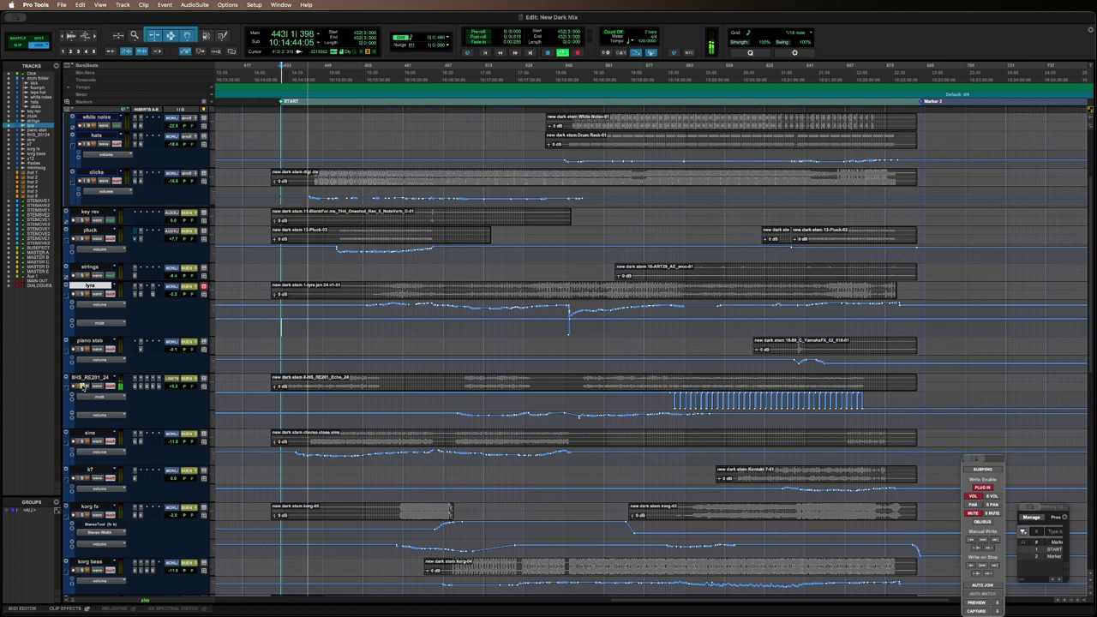
{"action": "left_click", "coordinate": [86, 378]}
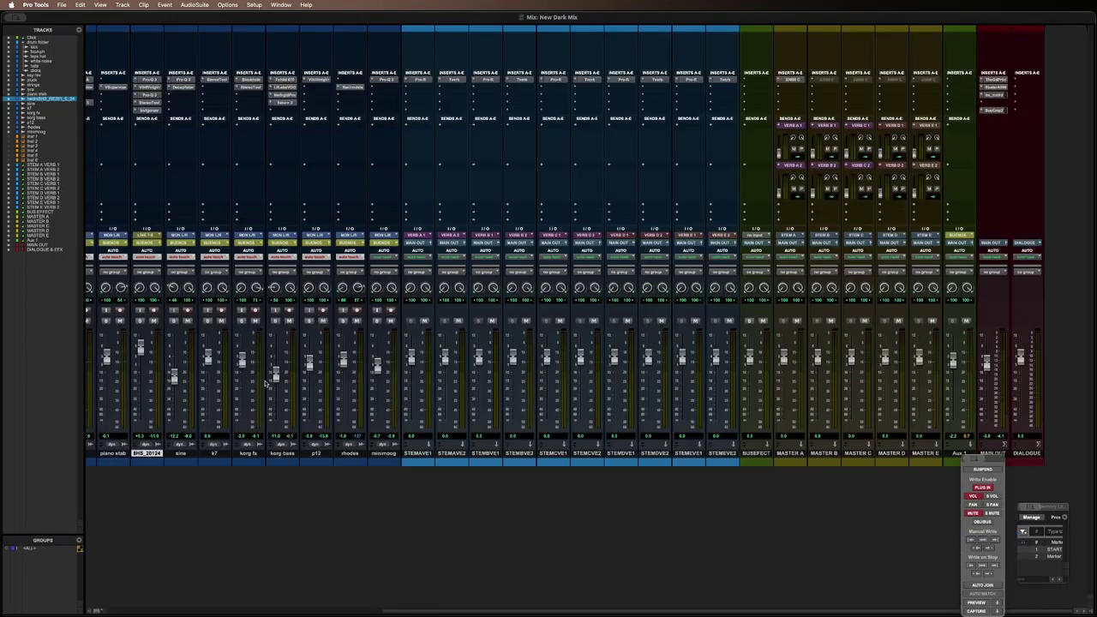
Step: Audition the 8HS_RE201_24 track while opening and bypassing its first Pro-Q 3, ValhallaVintageVerb and second Pro-Q 3 inserts
{"action": "left_click", "coordinate": [151, 80]}
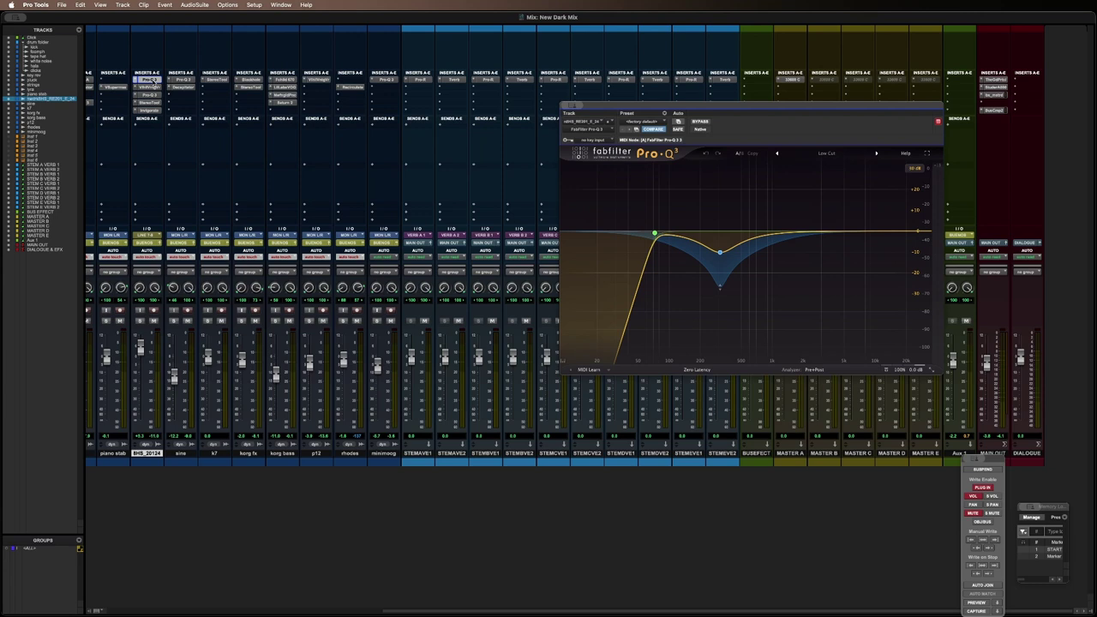
{"action": "key", "text": "space"}
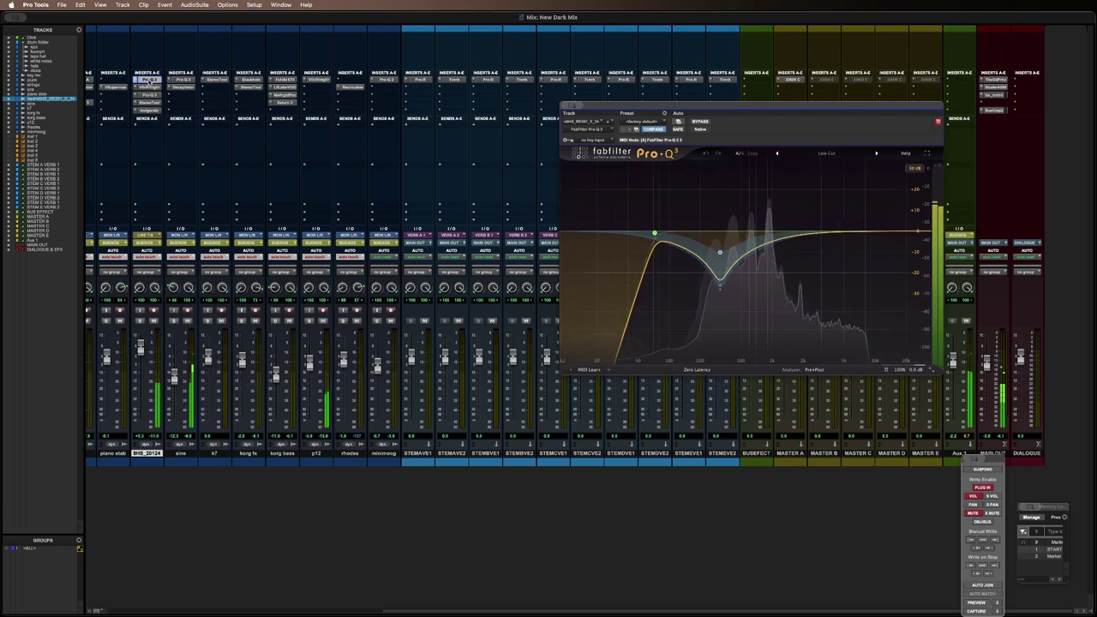
{"action": "left_click", "coordinate": [146, 83], "text": "super"}
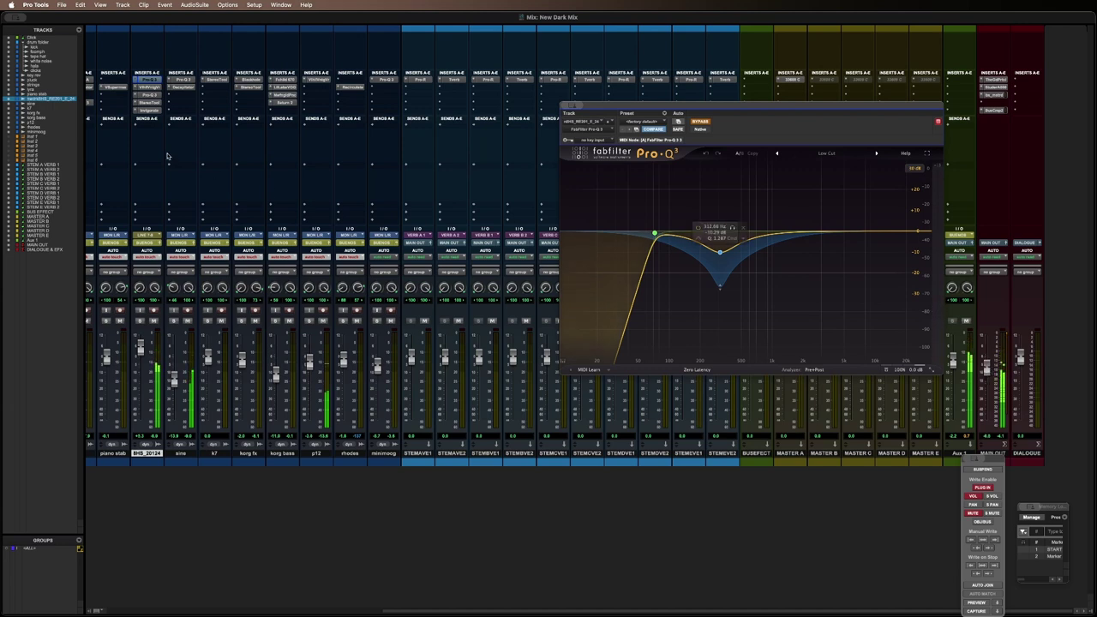
{"action": "left_click", "coordinate": [149, 87]}
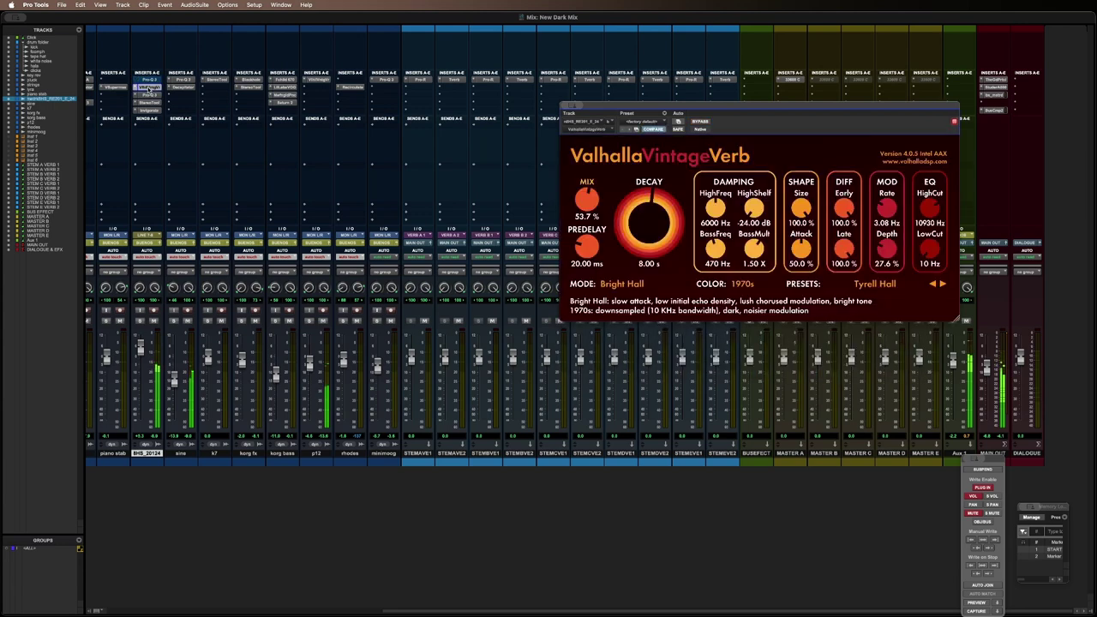
{"action": "left_click", "coordinate": [149, 88], "text": "super"}
{"action": "left_click", "coordinate": [148, 95]}
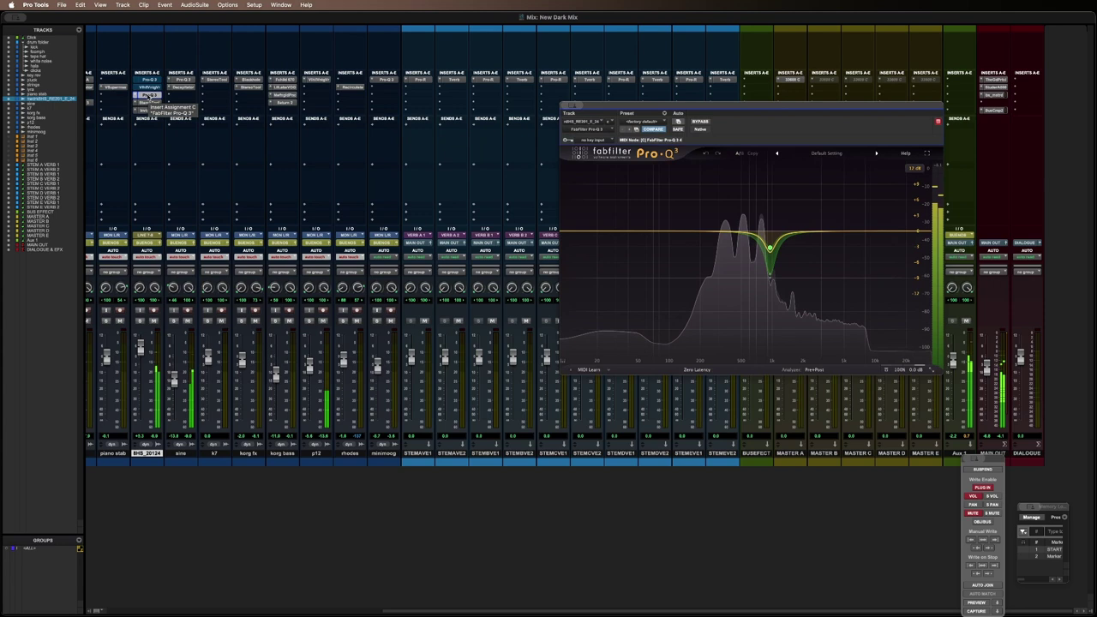
{"action": "left_click", "coordinate": [148, 95], "text": "super"}
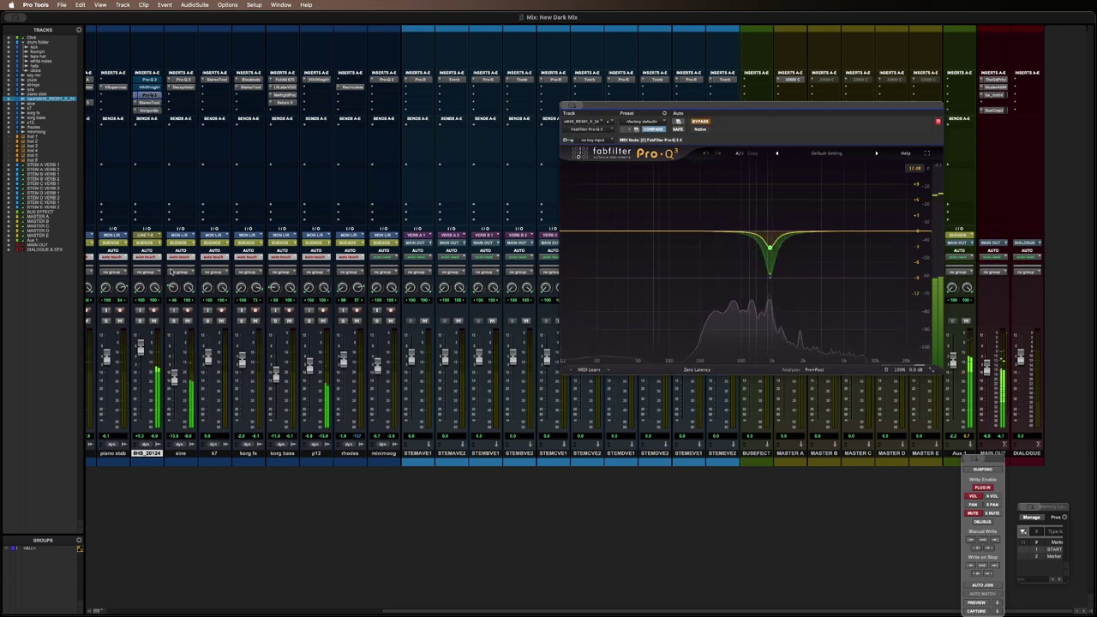
Step: Solo the 8HS_RE201_24 track and examine its StereoTool and Invigorate inserts, toggling the Invigorate bypass
{"action": "left_click", "coordinate": [141, 322]}
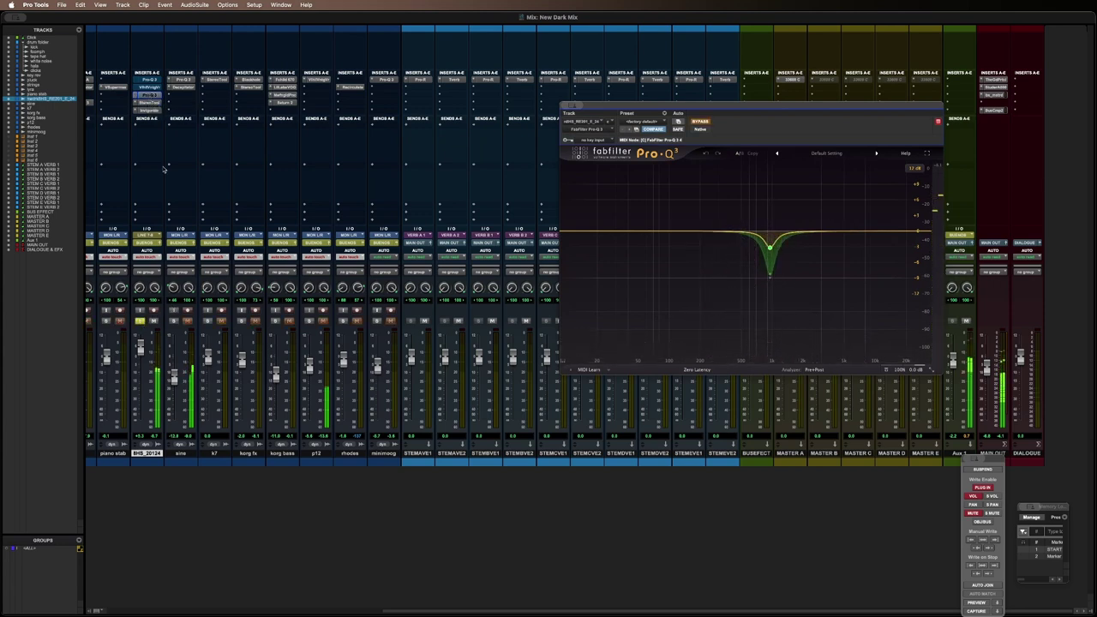
{"action": "left_click", "coordinate": [150, 103]}
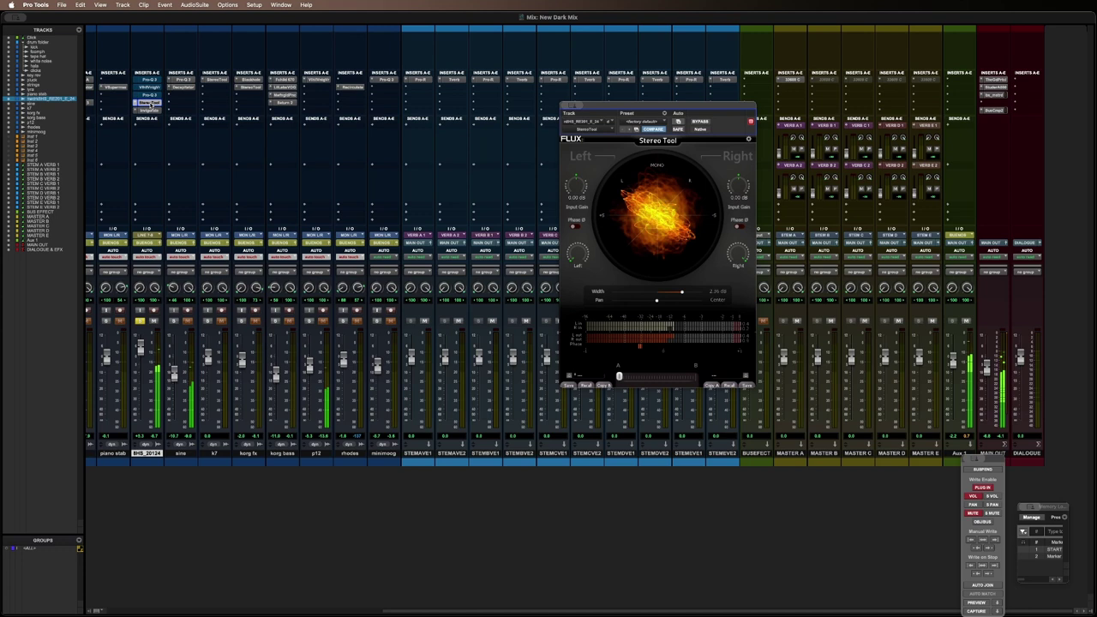
{"action": "left_click", "coordinate": [149, 110]}
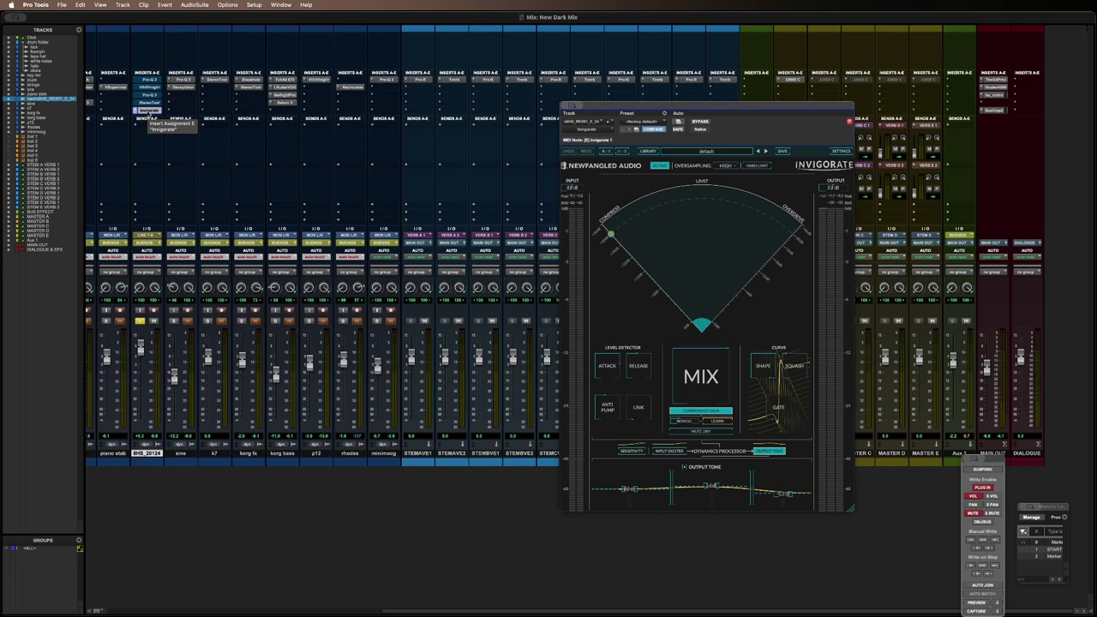
{"action": "left_click", "coordinate": [147, 110], "text": "super"}
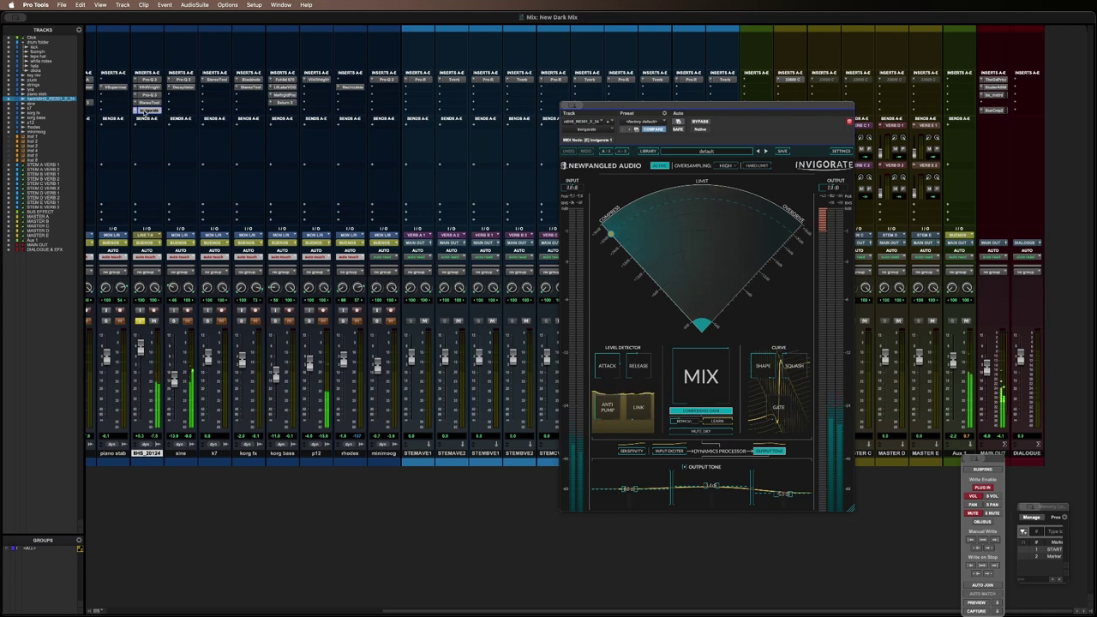
Step: Close the Invigorate window, take the 8HS_RE201_24 track out of solo and mute it during playback
{"action": "left_click", "coordinate": [148, 111]}
{"action": "left_click", "coordinate": [141, 321]}
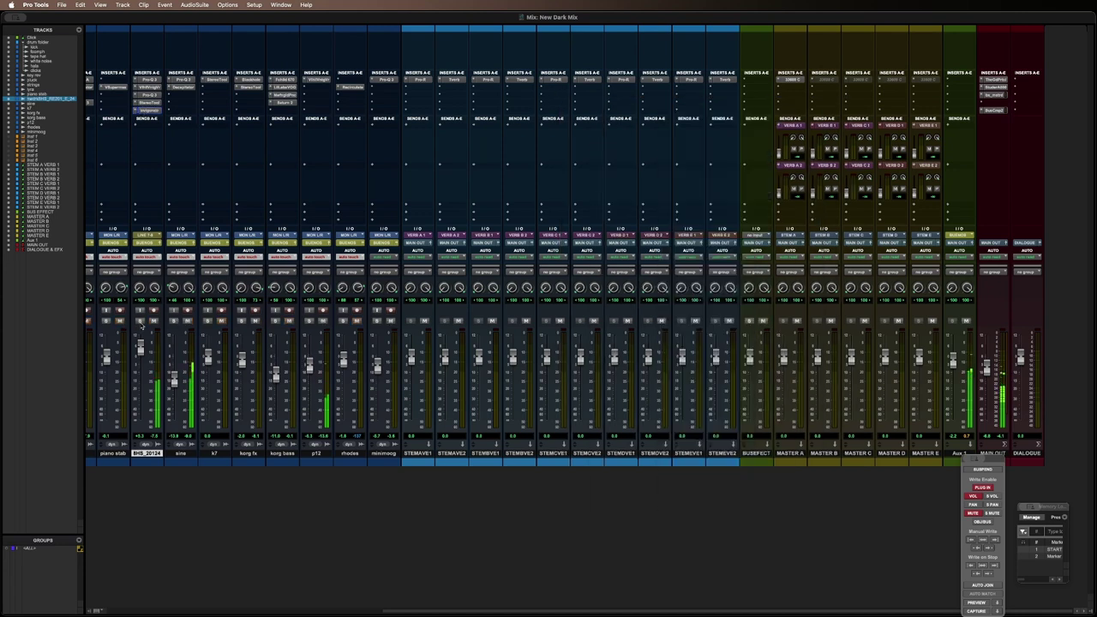
{"action": "left_click", "coordinate": [154, 322]}
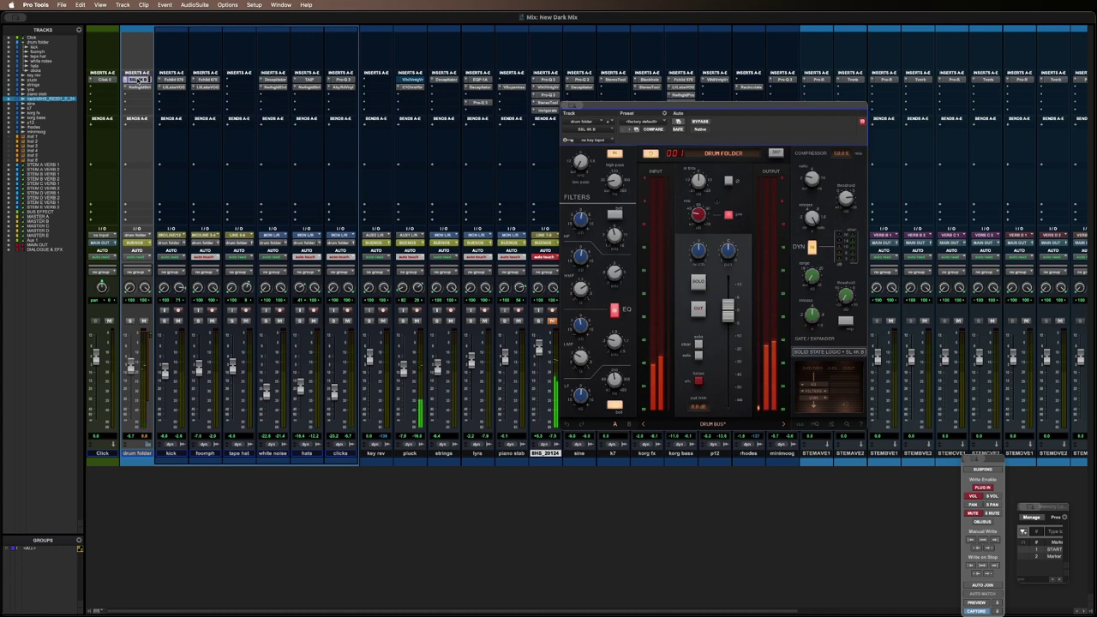
Step: Open the drum folder's Saturate insert and continue playback from around bar 605 in the Edit window, moving the plug-in window aside
{"action": "left_click", "coordinate": [137, 78]}
{"action": "left_click", "coordinate": [136, 88]}
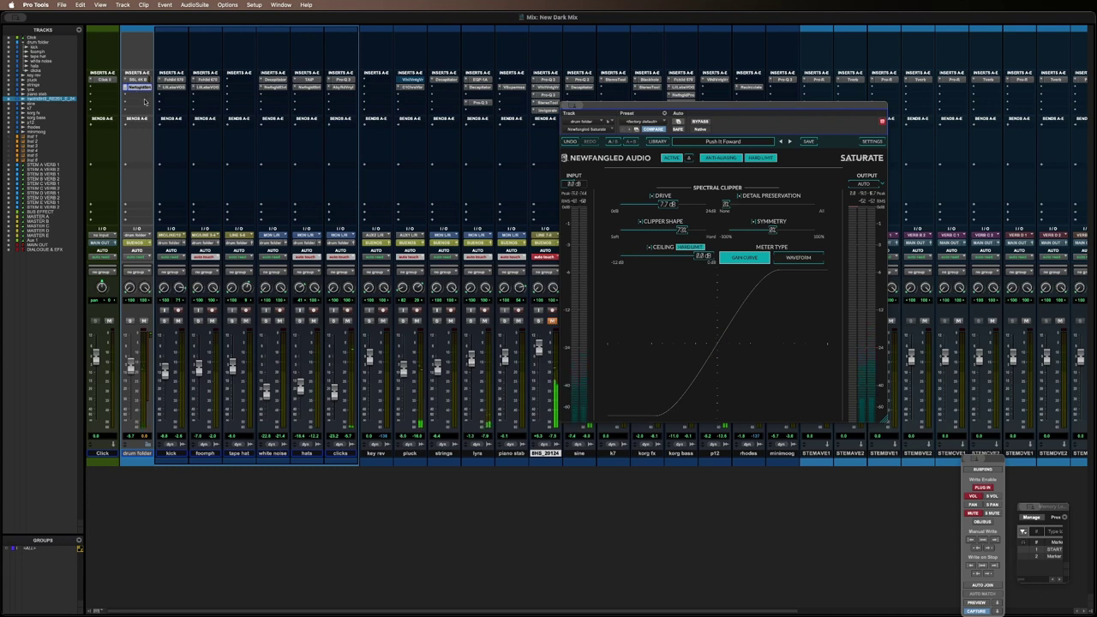
{"action": "key", "text": "super+equal"}
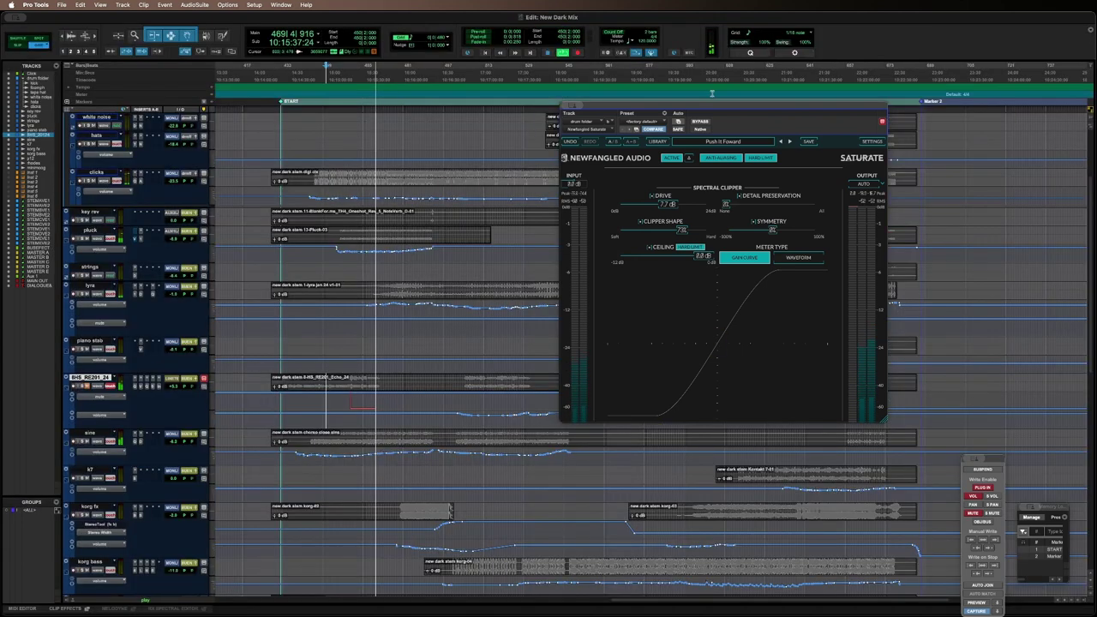
{"action": "left_click_drag", "start_coordinate": [702, 110], "coordinate": [381, 92]}
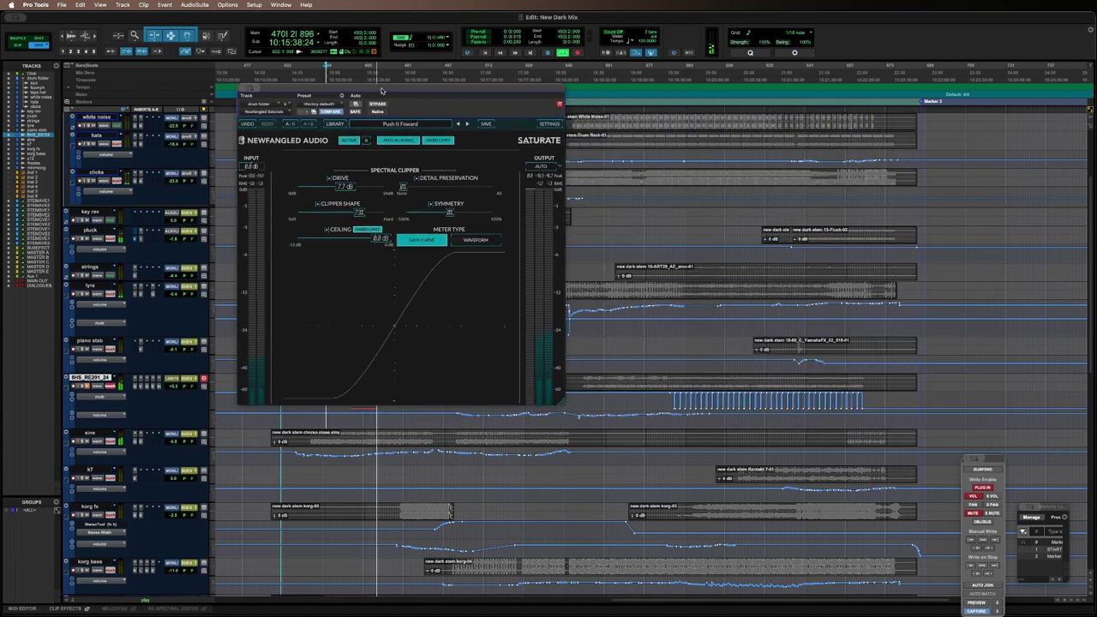
{"action": "left_click", "coordinate": [715, 108]}
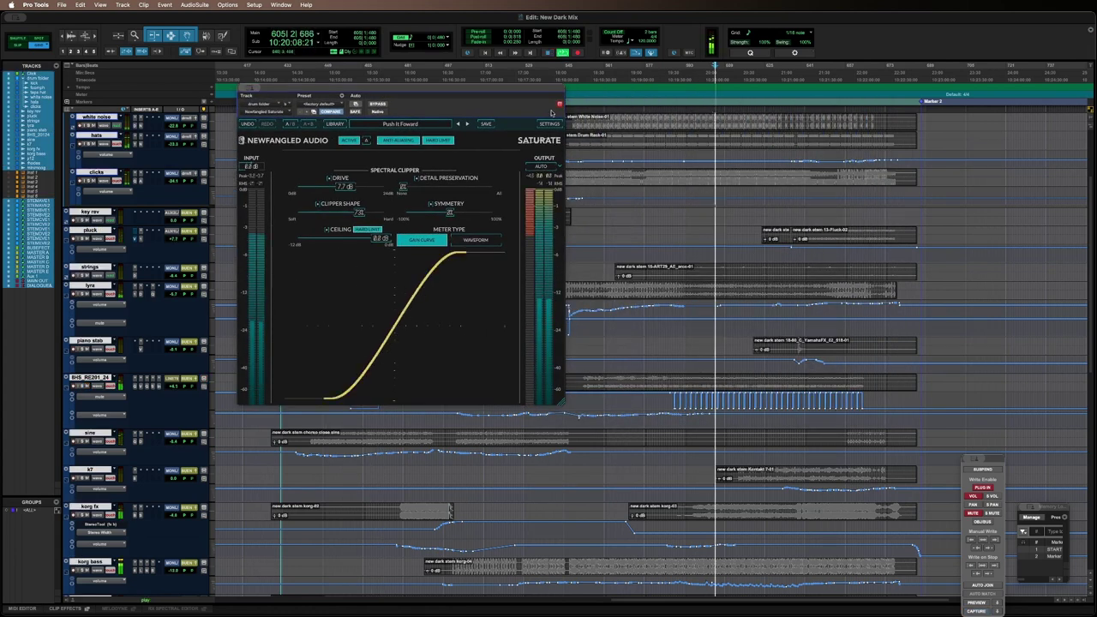
{"action": "left_click_drag", "start_coordinate": [454, 91], "coordinate": [700, 93]}
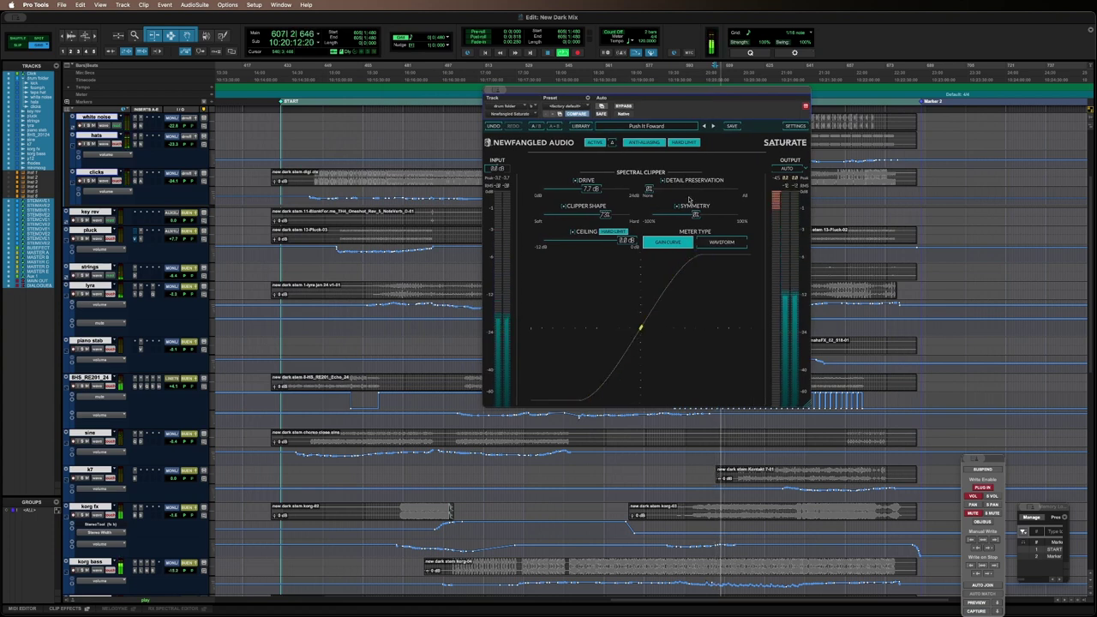
Step: Compare the drum folder with Saturate bypassed and active, and close the plug-in window
{"action": "left_click", "coordinate": [619, 105]}
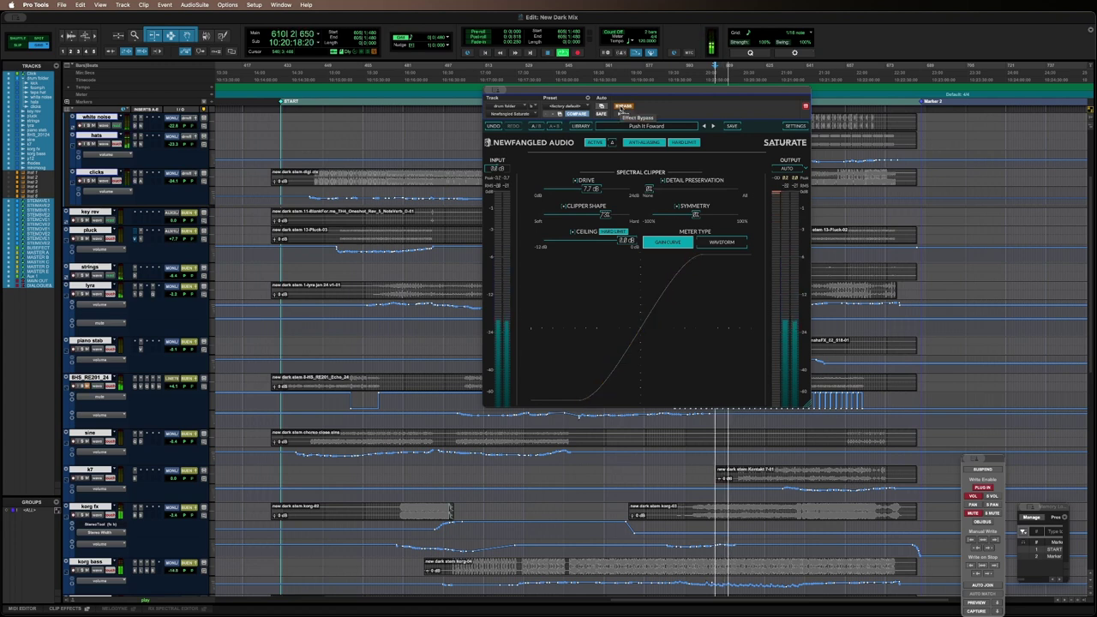
{"action": "left_click", "coordinate": [620, 106]}
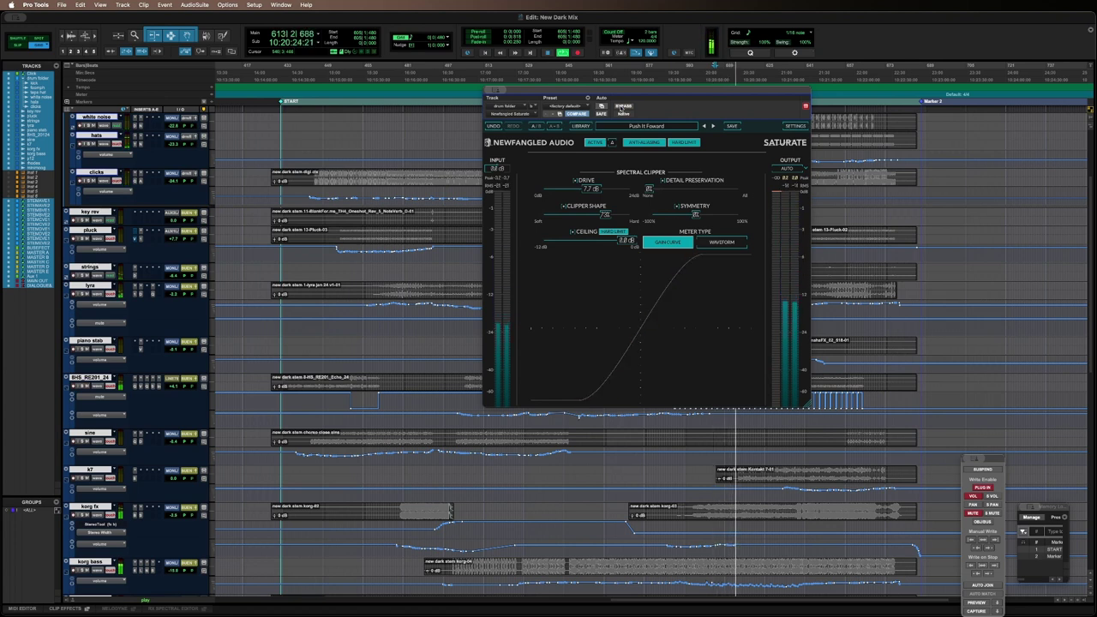
{"action": "key", "text": "super+w"}
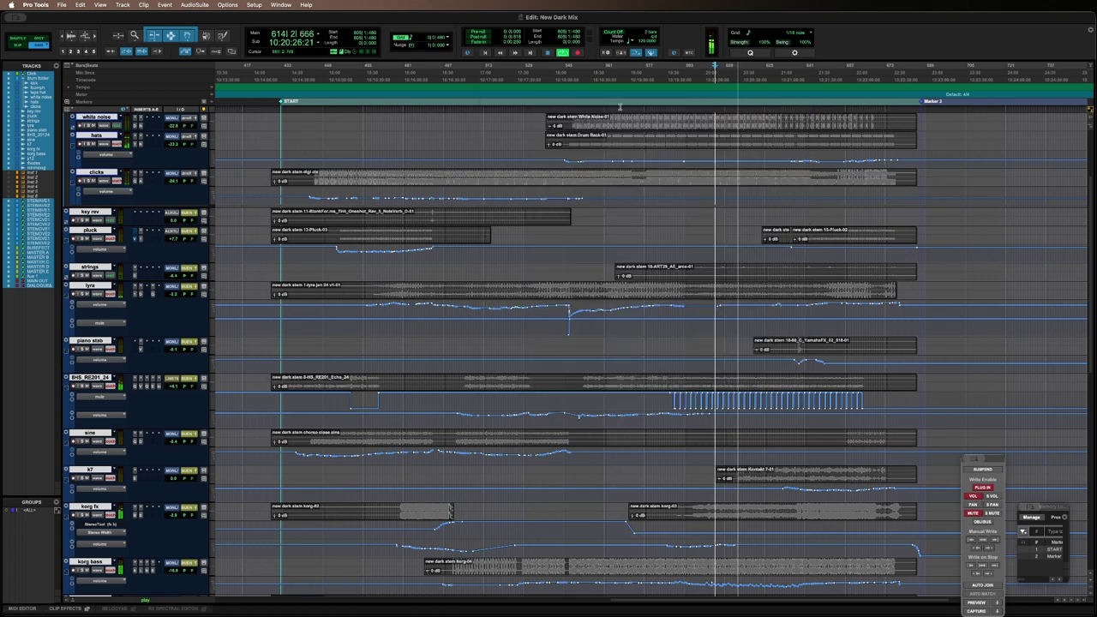
Step: Mute and unmute the drum folder in the Mix window to compare the mix, and leave the folder soloed
{"action": "key", "text": "super+equal"}
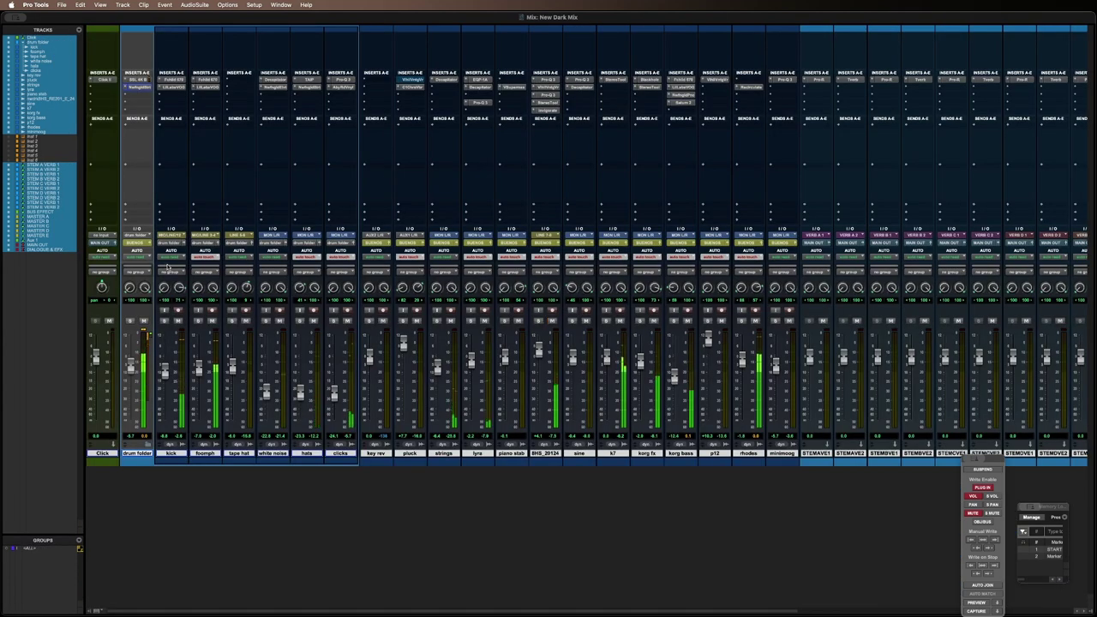
{"action": "left_click", "coordinate": [143, 321]}
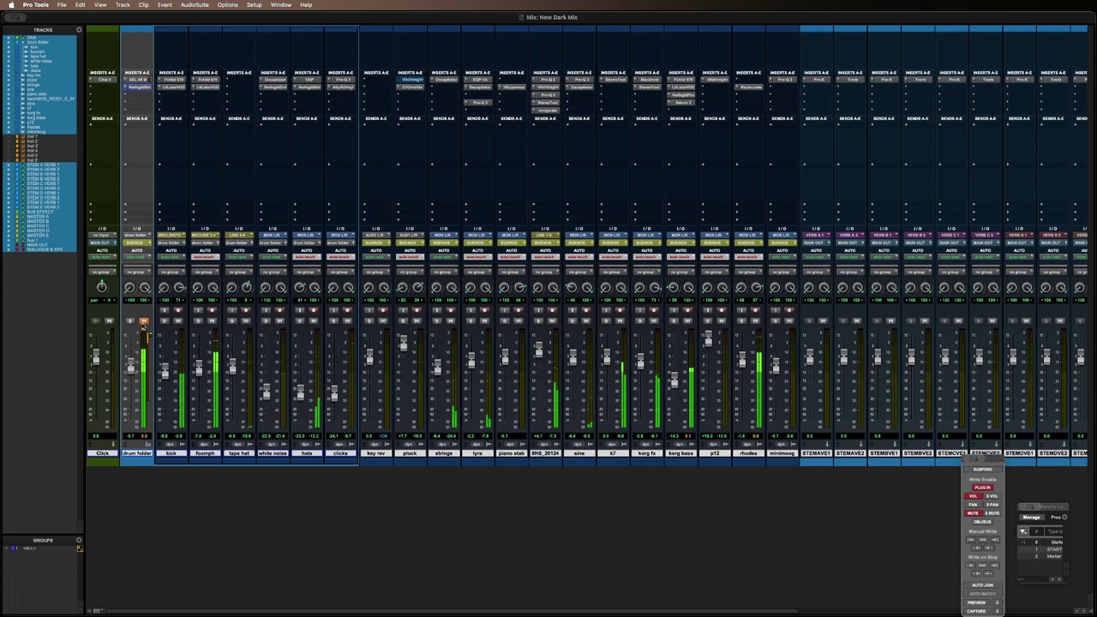
{"action": "left_click", "coordinate": [143, 322]}
{"action": "left_click", "coordinate": [130, 322]}
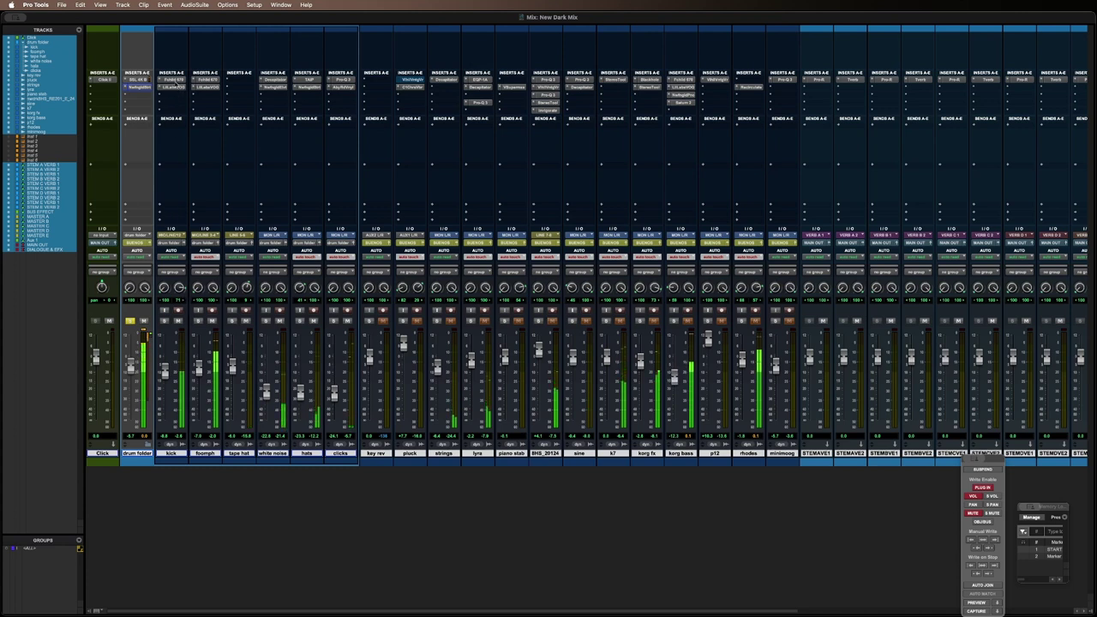
Step: Compare the kick with its Fairchild 670 bypassed and active, and open its Little Labs VOG insert
{"action": "left_click", "coordinate": [172, 85]}
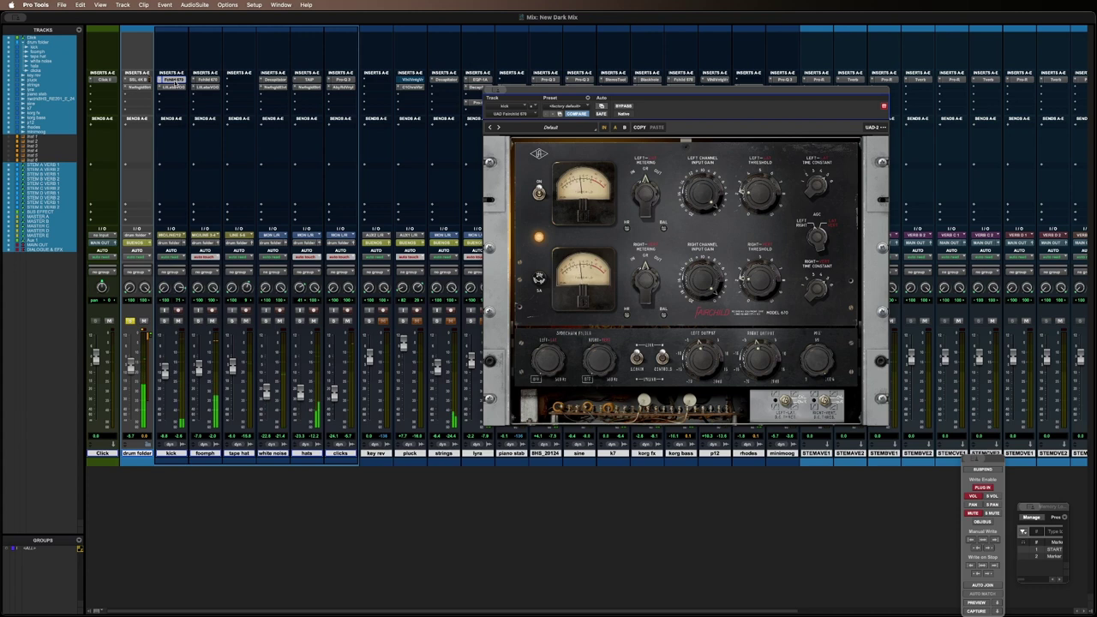
{"action": "left_click", "coordinate": [175, 85], "text": "super"}
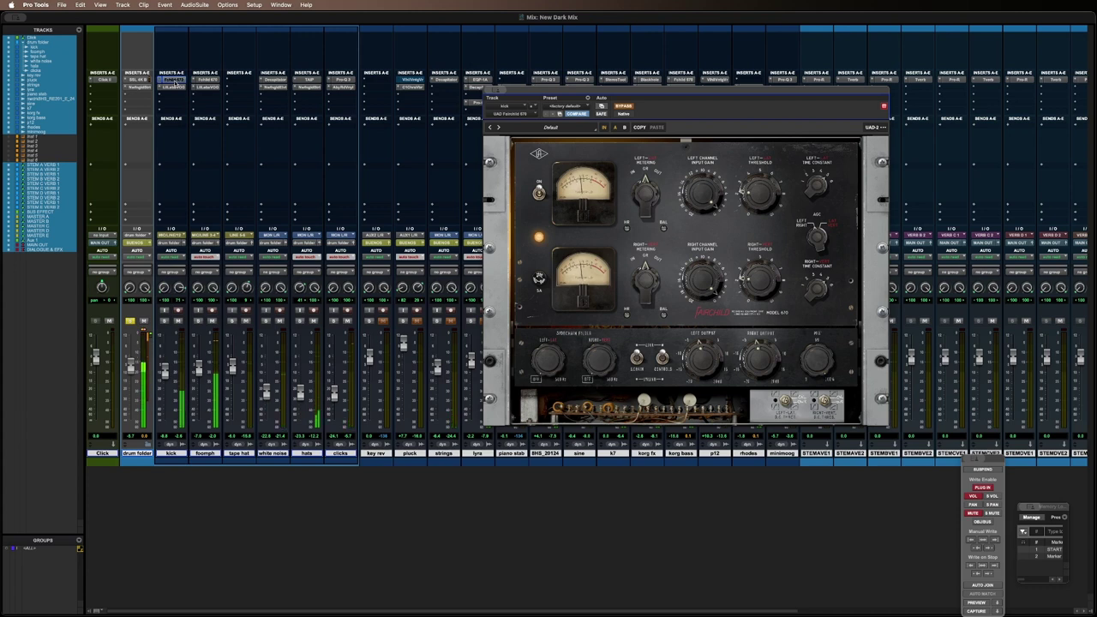
{"action": "left_click", "coordinate": [175, 85], "text": "super"}
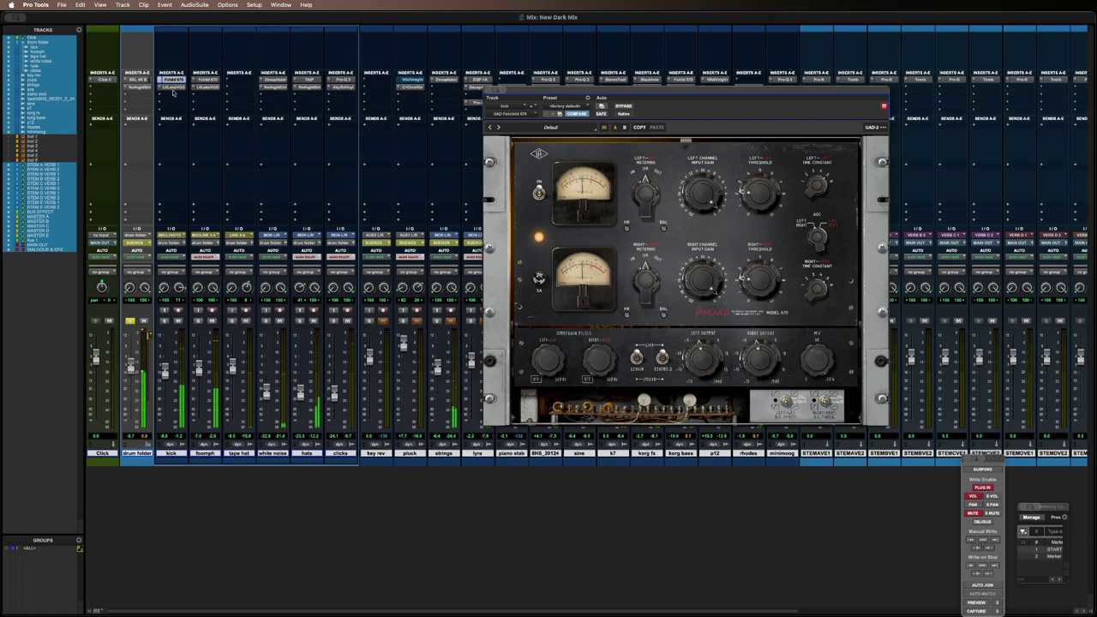
{"action": "left_click", "coordinate": [173, 87]}
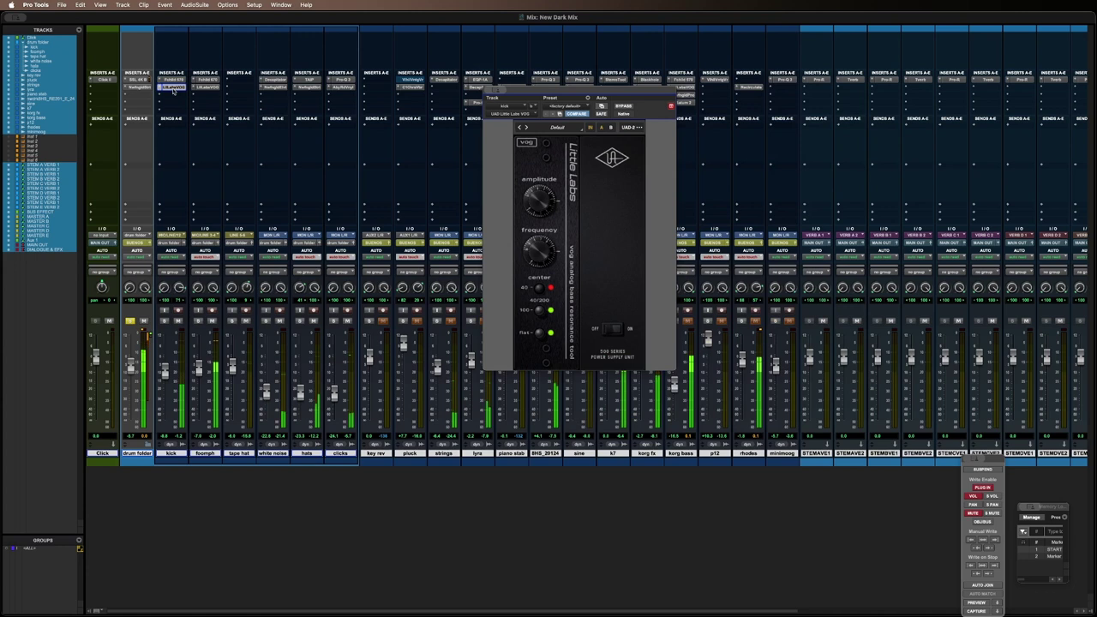
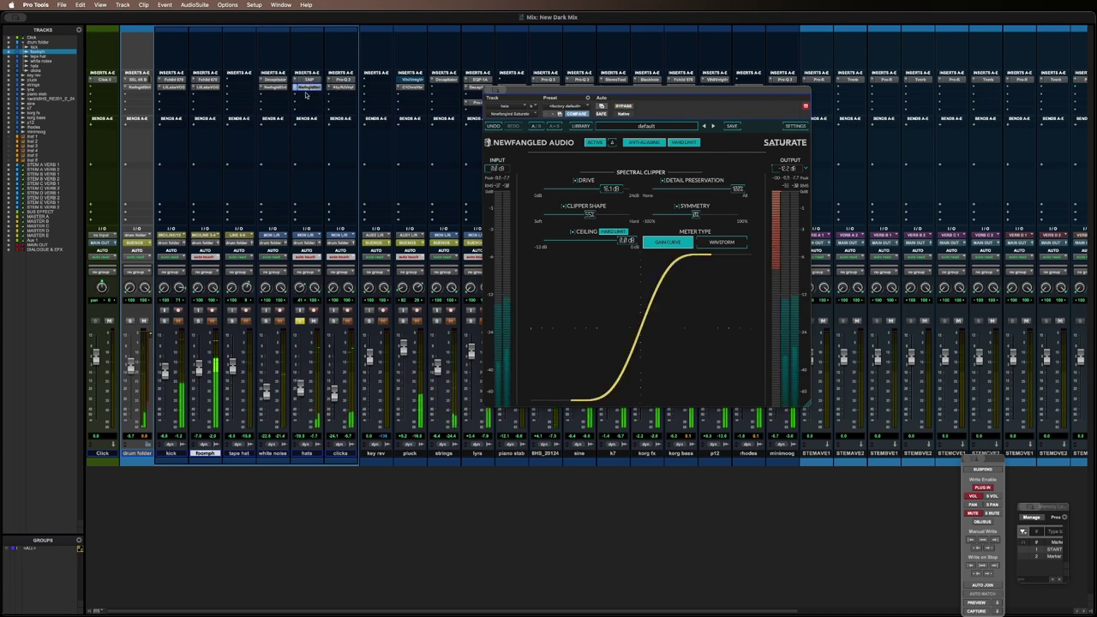
Step: Solo the drum folder briefly, switch the solo to the clicks track and open the clicks track's Pro-Q 3 insert
{"action": "left_click", "coordinate": [129, 320]}
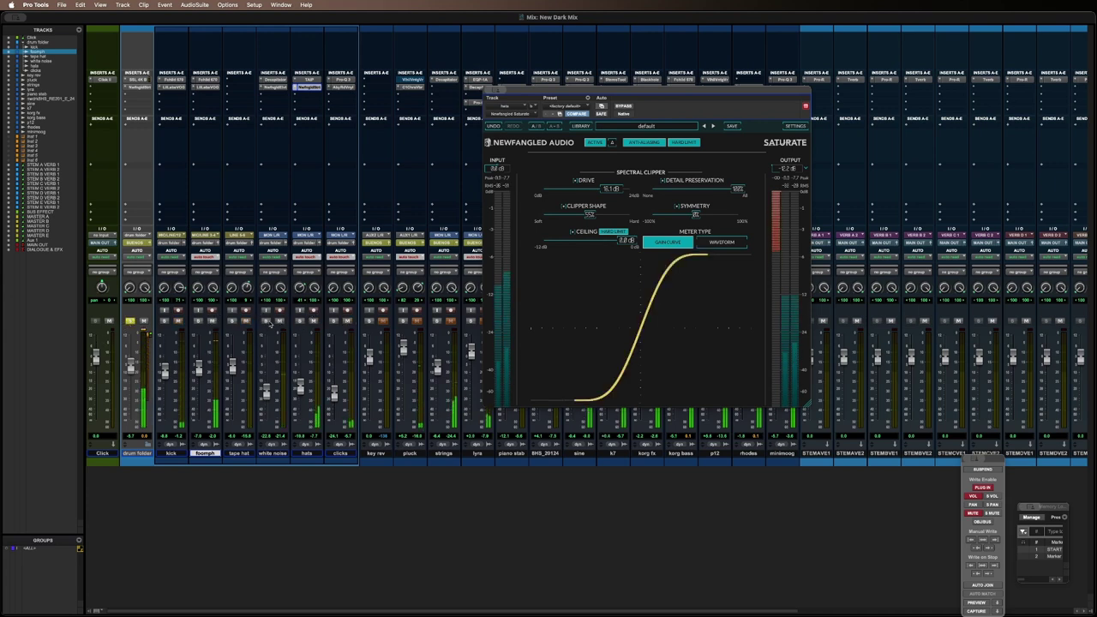
{"action": "left_click", "coordinate": [335, 321]}
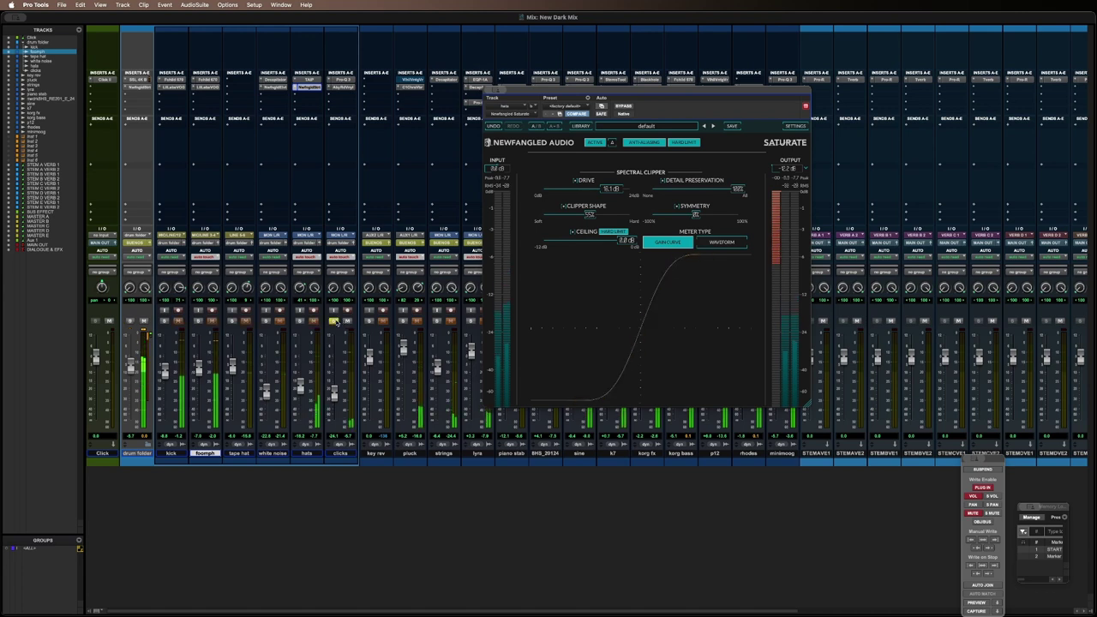
{"action": "left_click", "coordinate": [340, 79]}
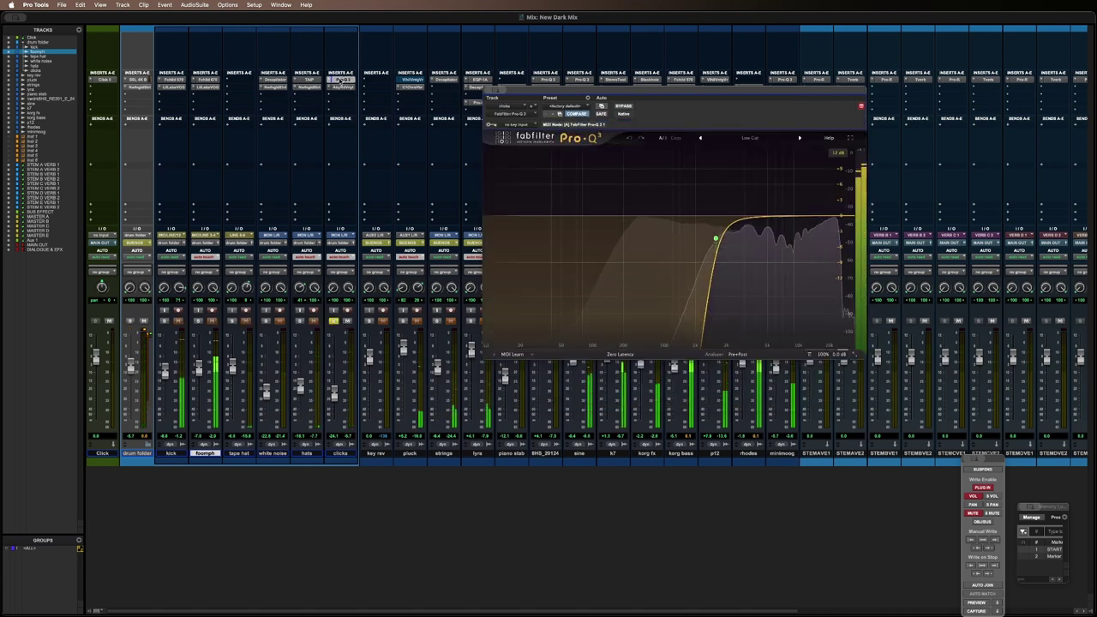
Step: Compare the clicks track with its Pro-Q 3 bypassed and active, and open its Abbey Road Vinyl insert
{"action": "left_click", "coordinate": [340, 79], "text": "super"}
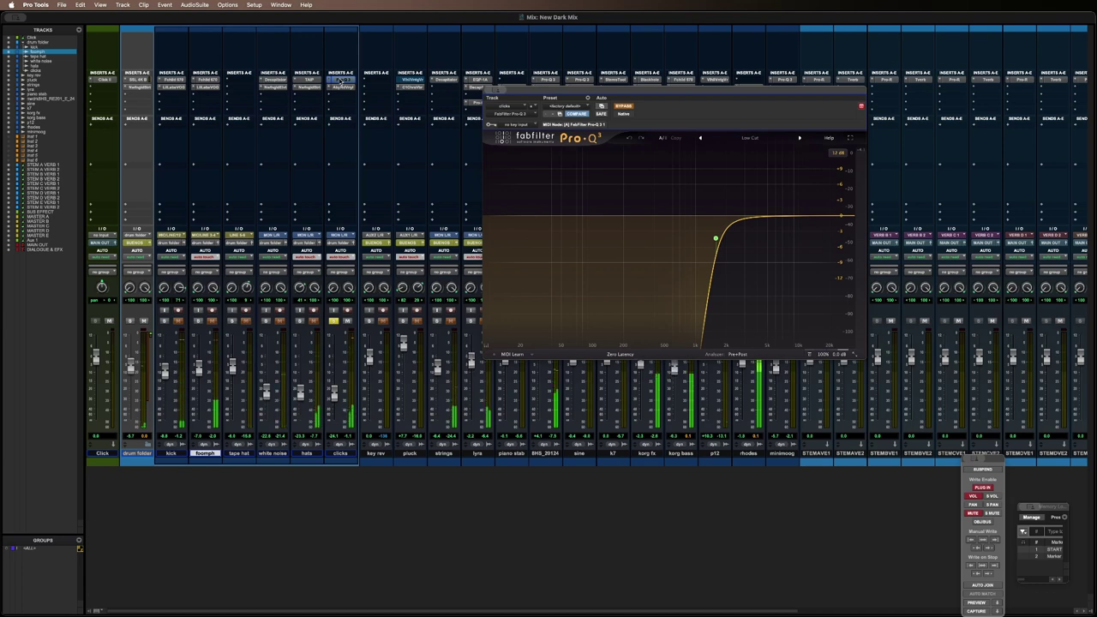
{"action": "left_click", "coordinate": [340, 80]}
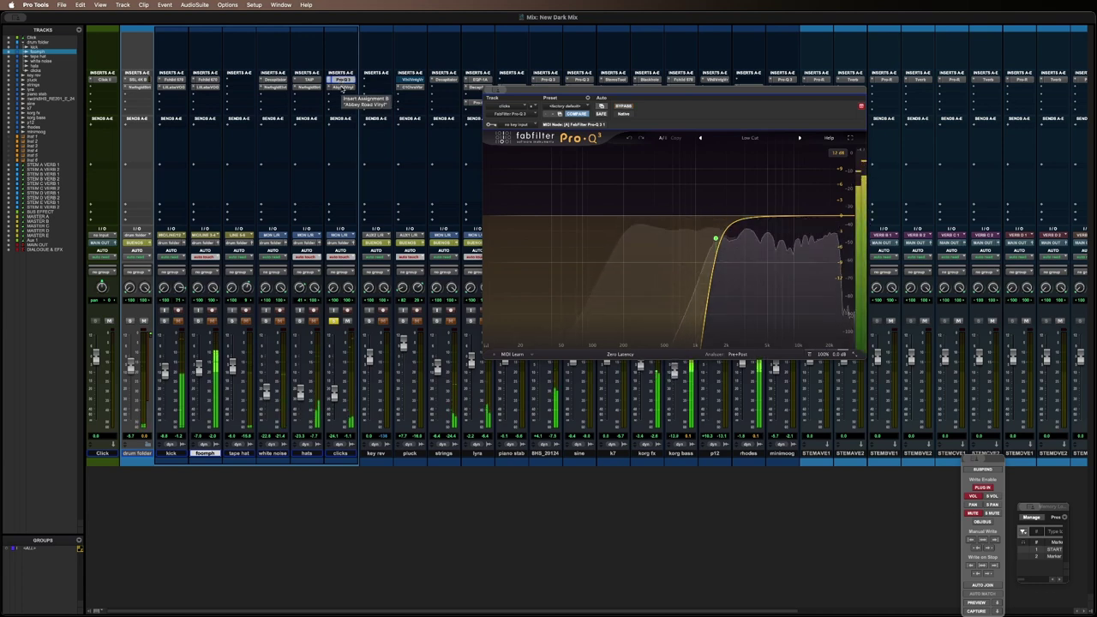
{"action": "left_click", "coordinate": [342, 88]}
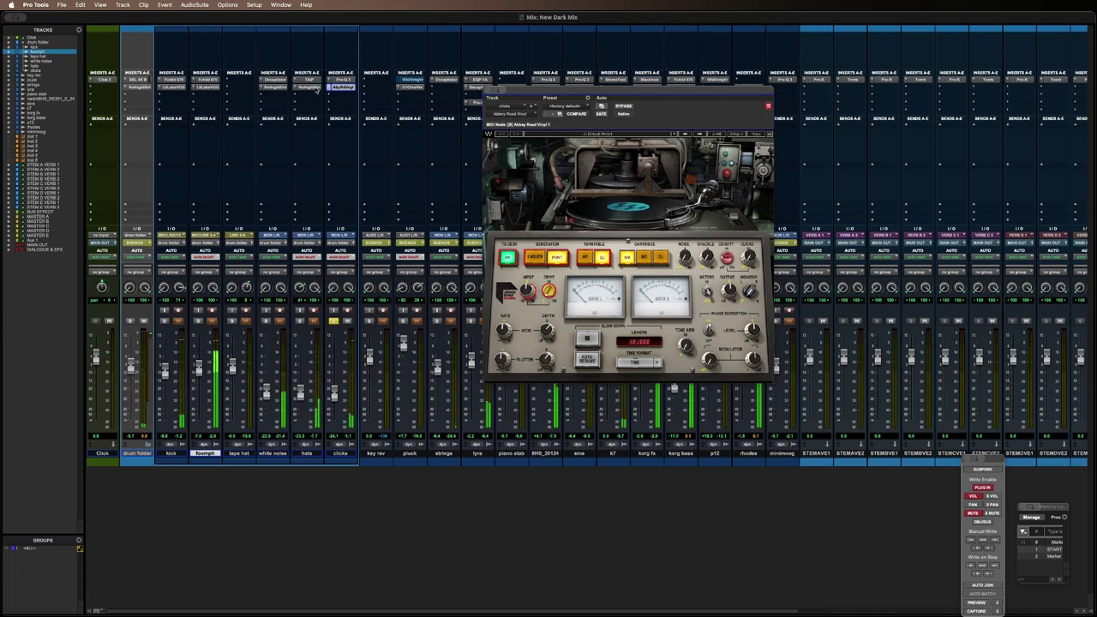
Step: Solo the drum folder briefly, switch the solo to white noise and audition its Decapitator and Newfangled Elevate inserts, toggling Elevate's bypass
{"action": "left_click", "coordinate": [130, 321]}
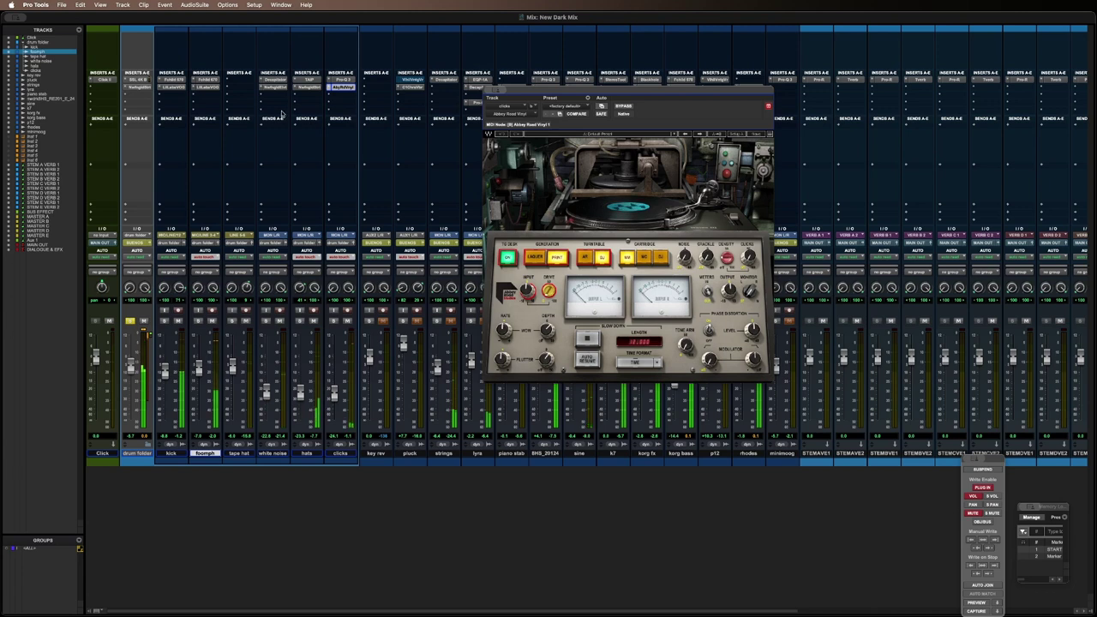
{"action": "left_click", "coordinate": [266, 321]}
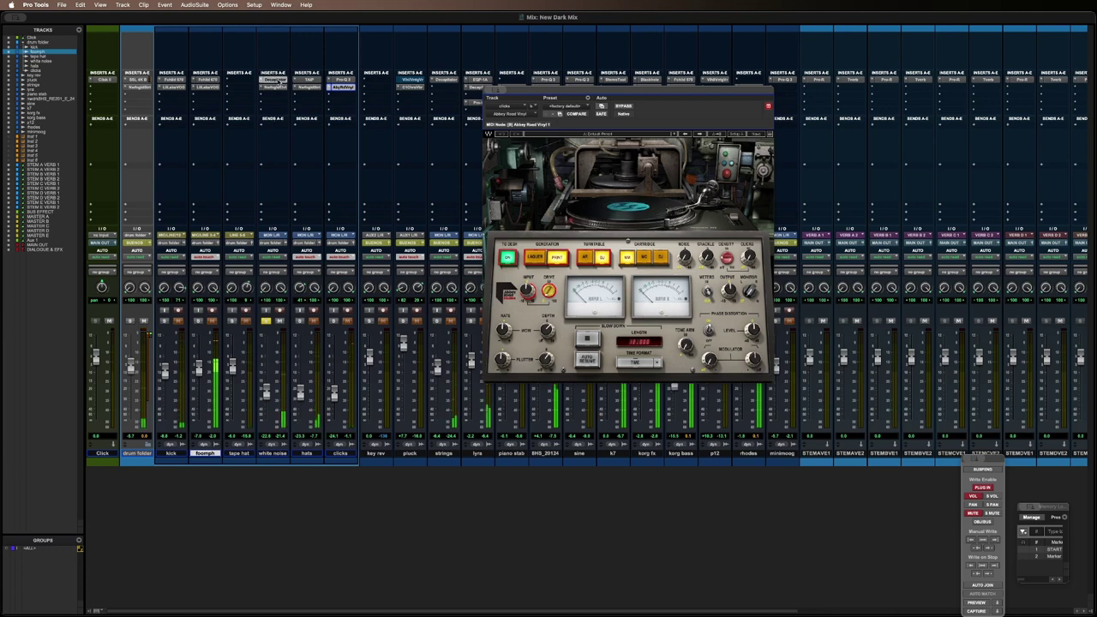
{"action": "left_click", "coordinate": [274, 80]}
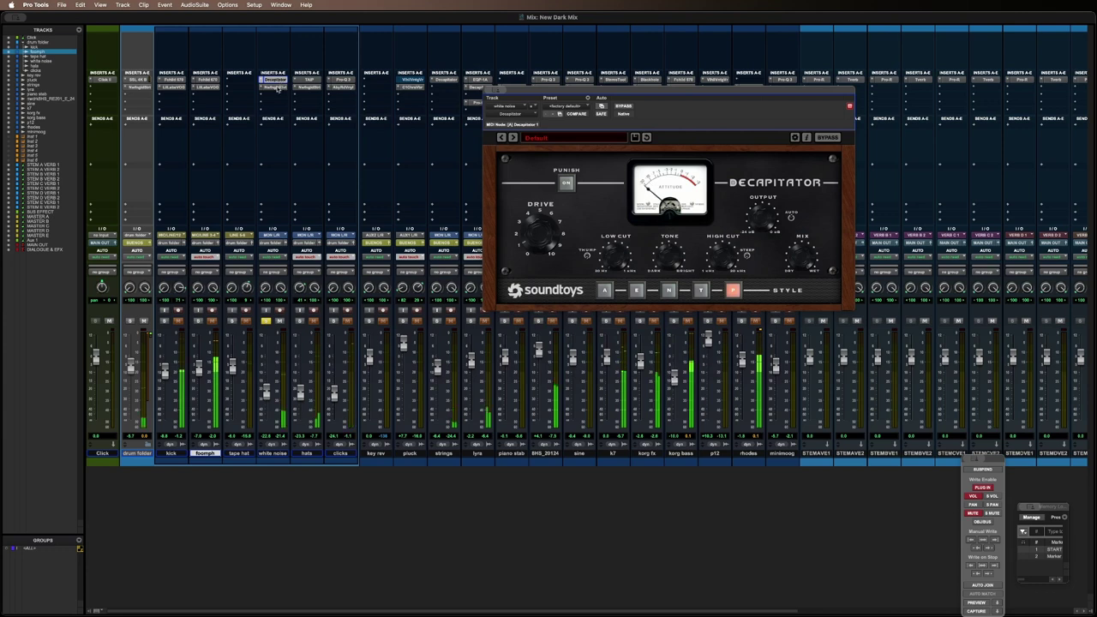
{"action": "left_click", "coordinate": [275, 87]}
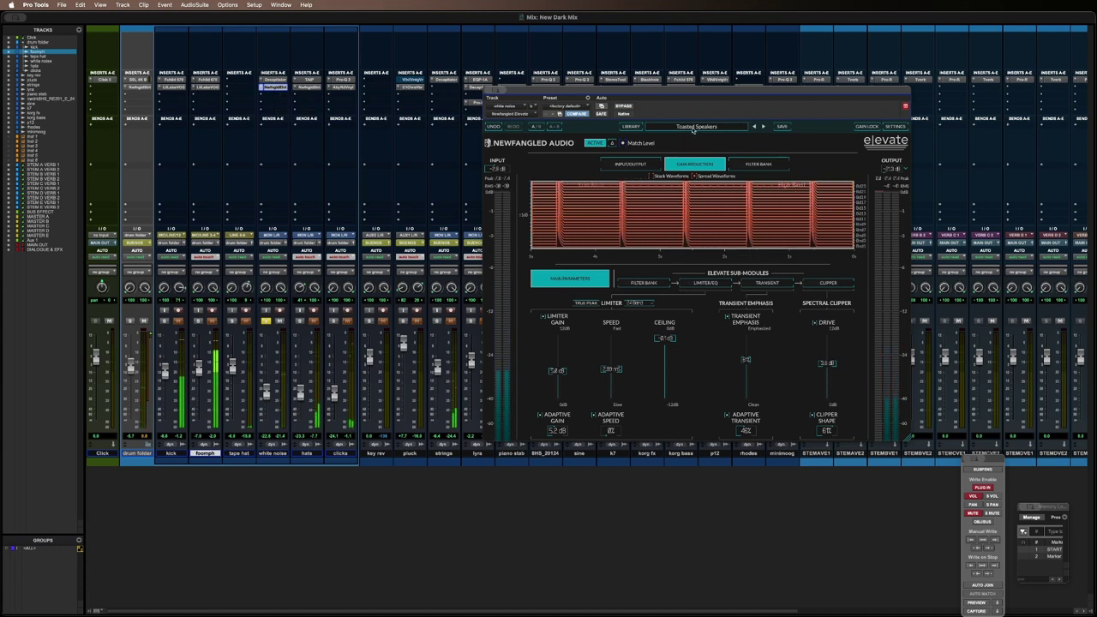
{"action": "left_click", "coordinate": [274, 88], "text": "super"}
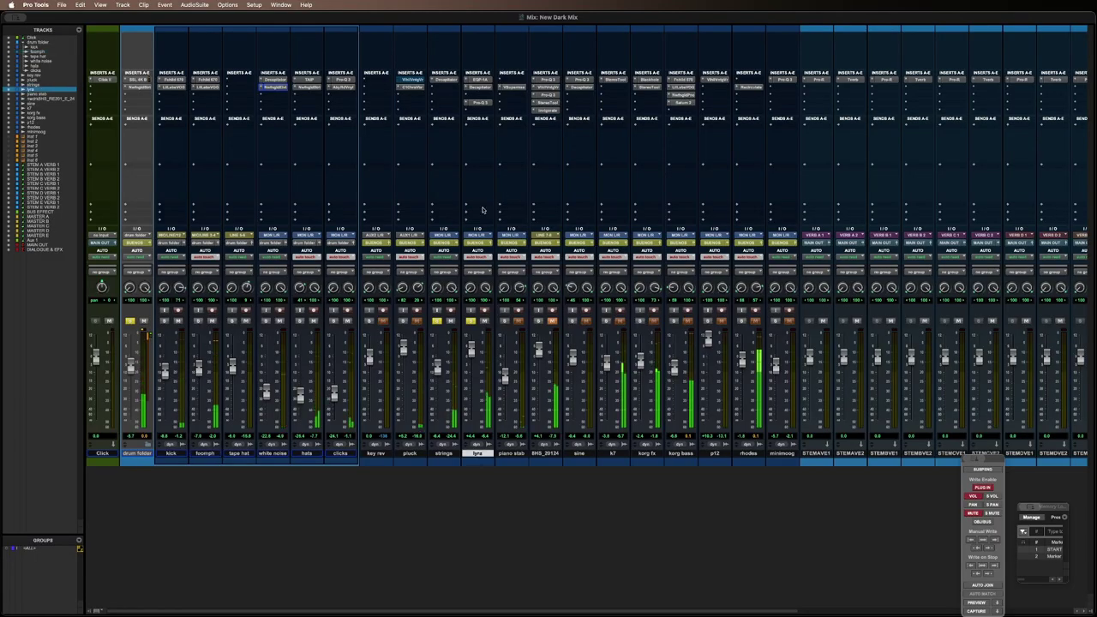
Step: Compare the lyra track's EQP-1A and Decapitator inserts using their bypass, and open its Pro-Q 3 insert
{"action": "left_click", "coordinate": [479, 80]}
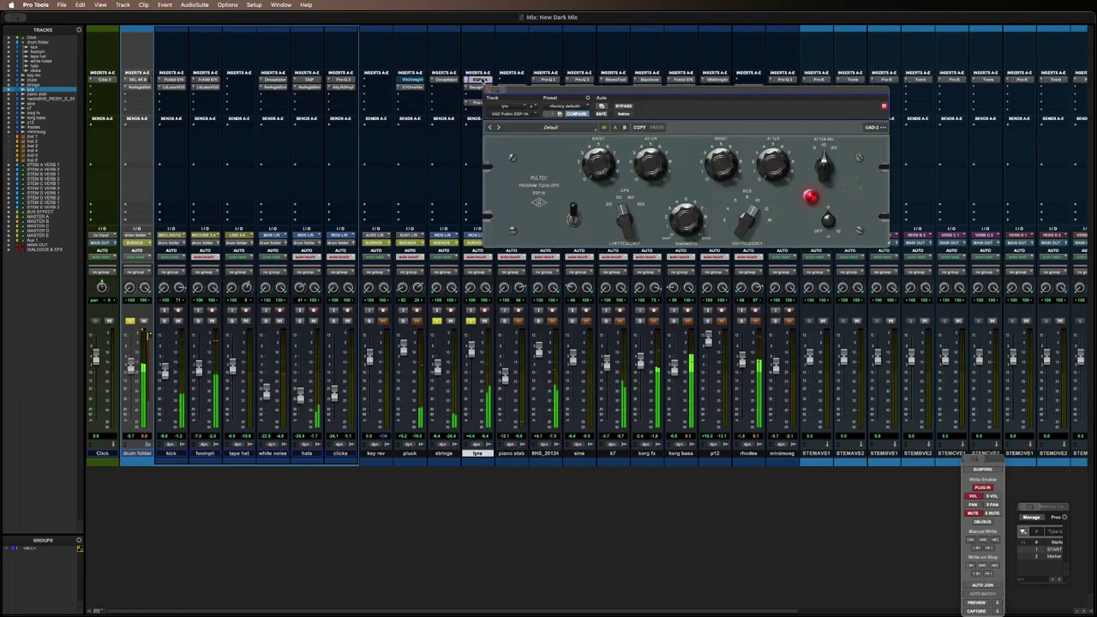
{"action": "left_click", "coordinate": [482, 80], "text": "super"}
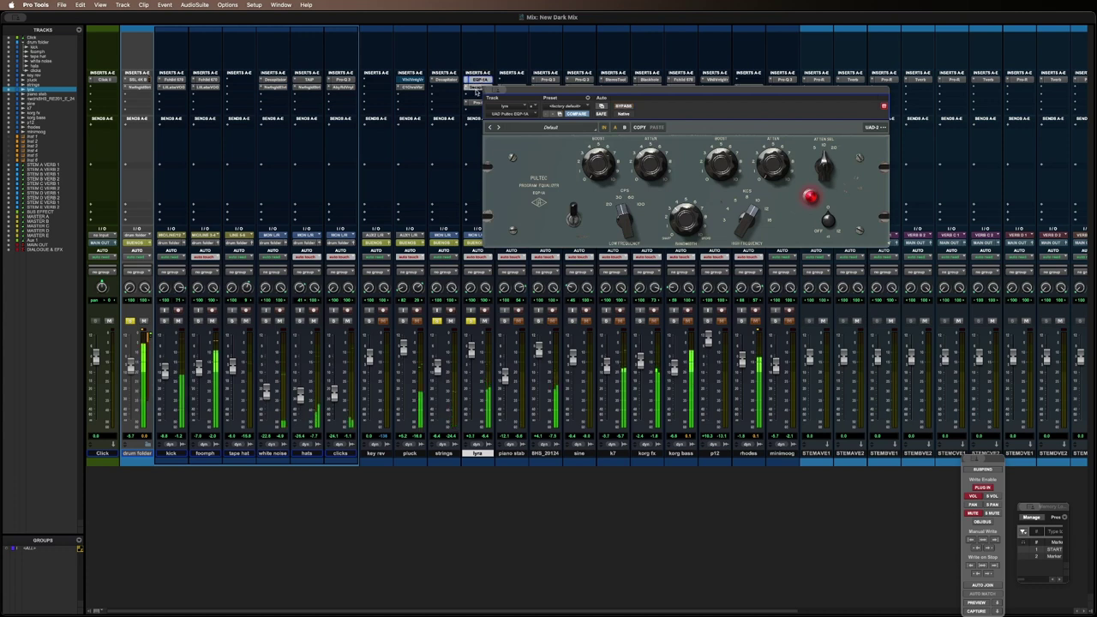
{"action": "left_click", "coordinate": [476, 87]}
{"action": "left_click", "coordinate": [476, 88], "text": "super"}
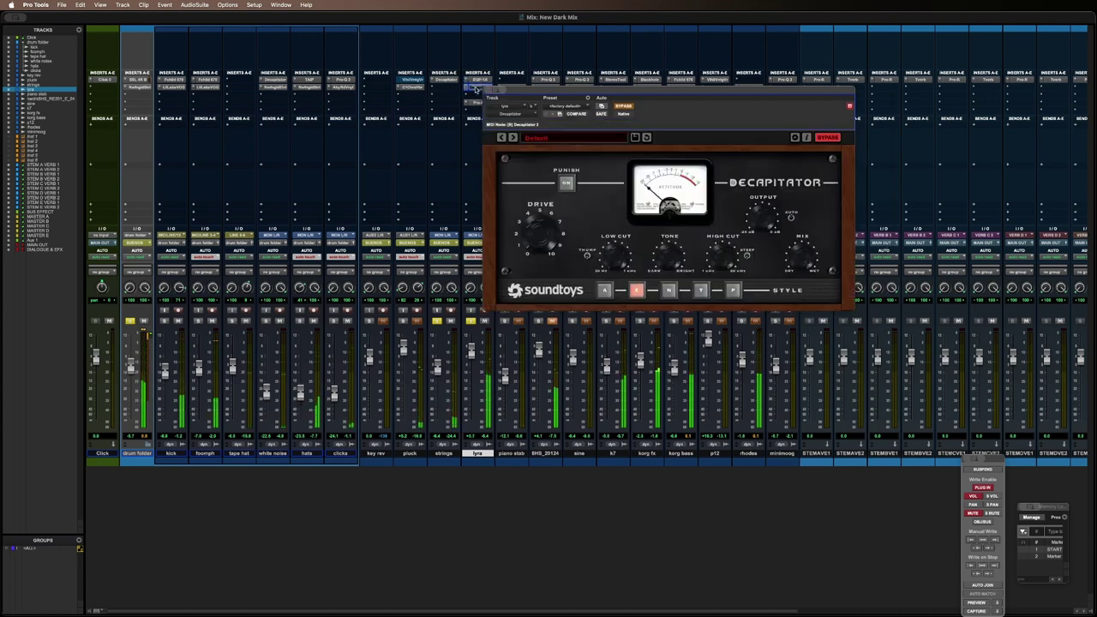
{"action": "left_click", "coordinate": [476, 88], "text": "super"}
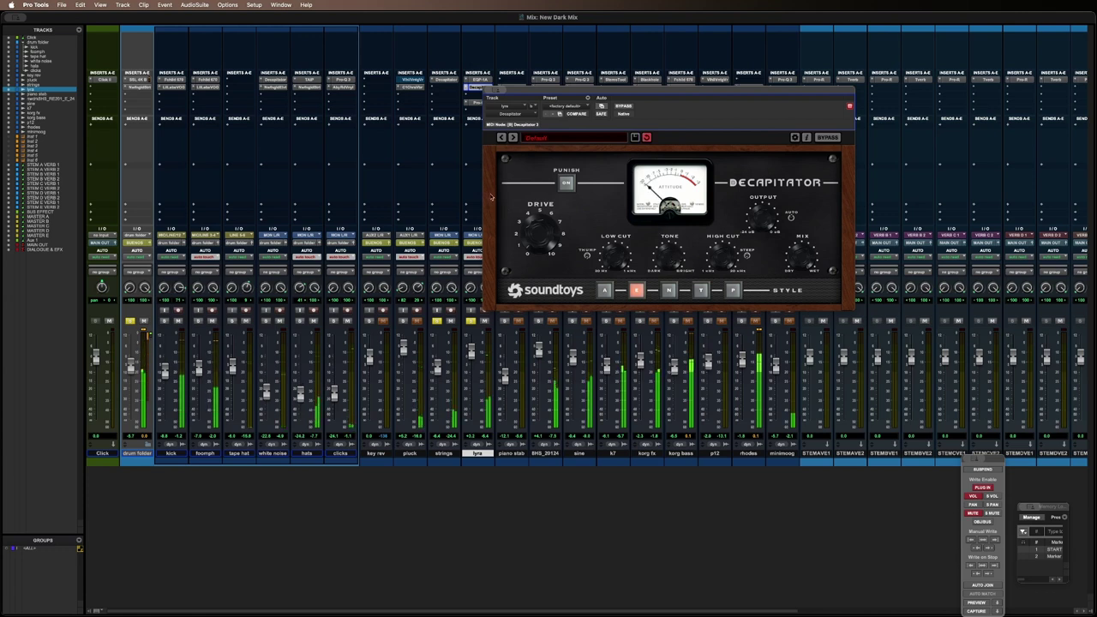
{"action": "left_click", "coordinate": [477, 101]}
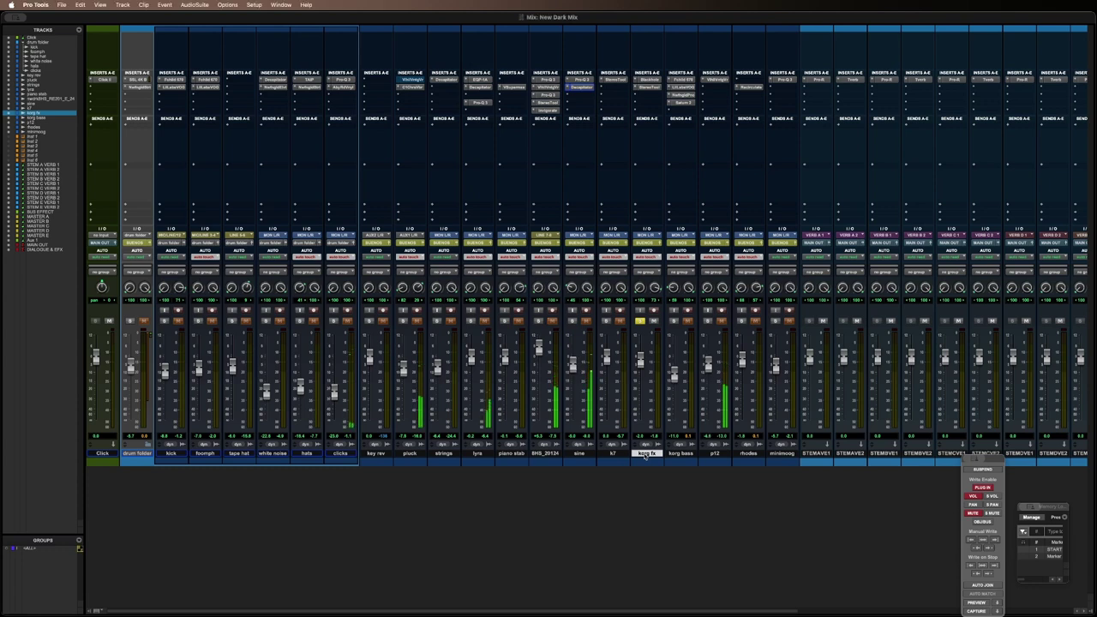
Step: Select a passage in the korg fx track's second clip in the Edit window to audition, and return to the Mix window
{"action": "key", "text": "super+equal"}
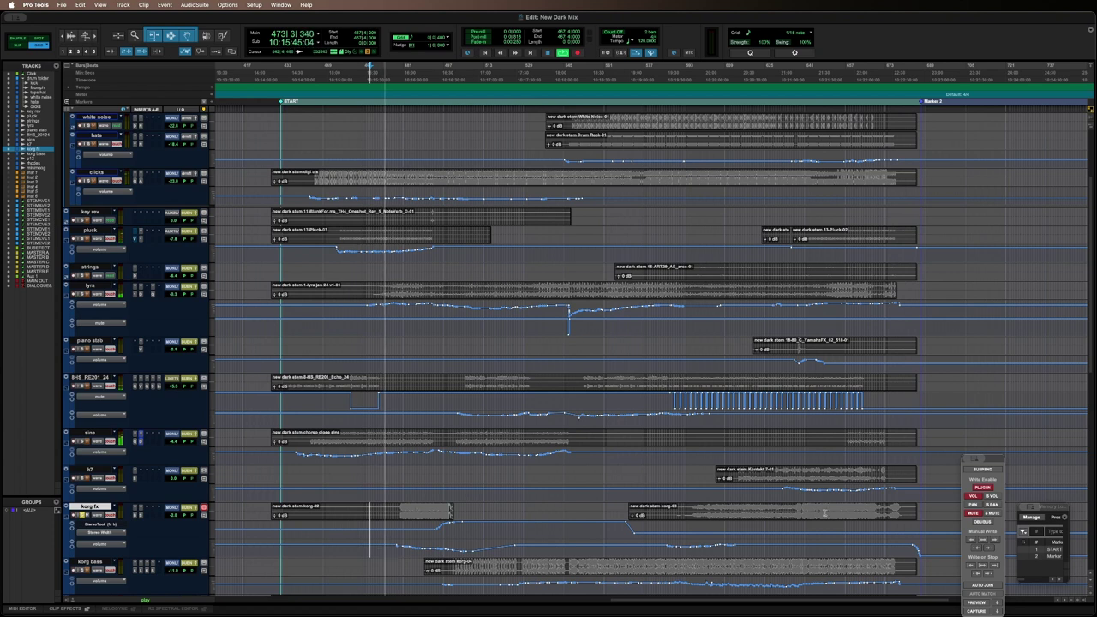
{"action": "left_click_drag", "start_coordinate": [742, 508], "coordinate": [830, 511]}
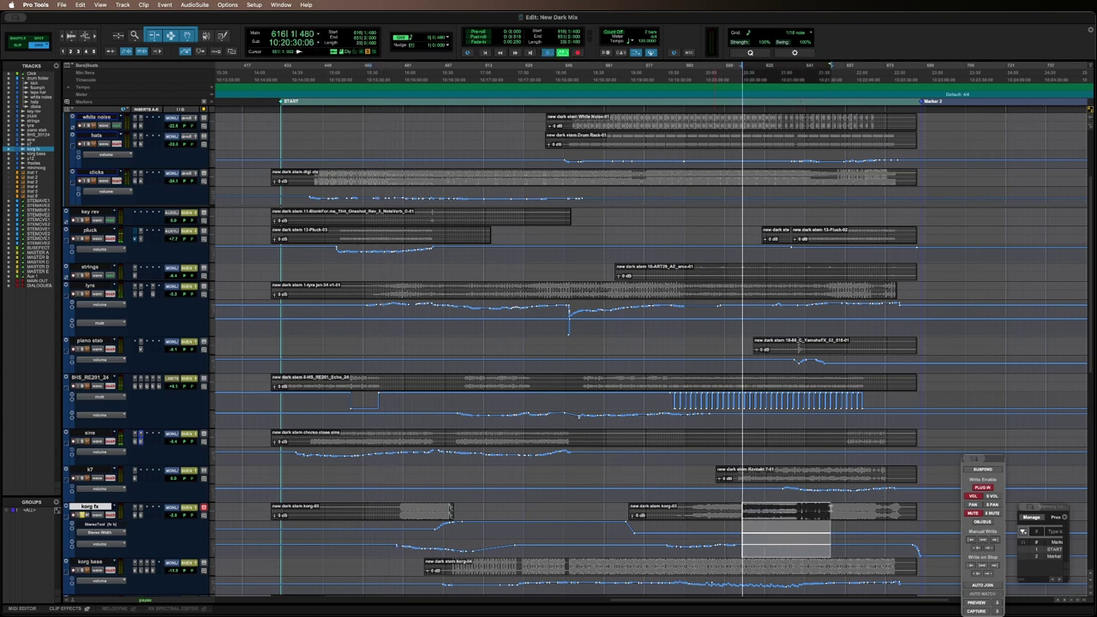
{"action": "key", "text": "super+equal"}
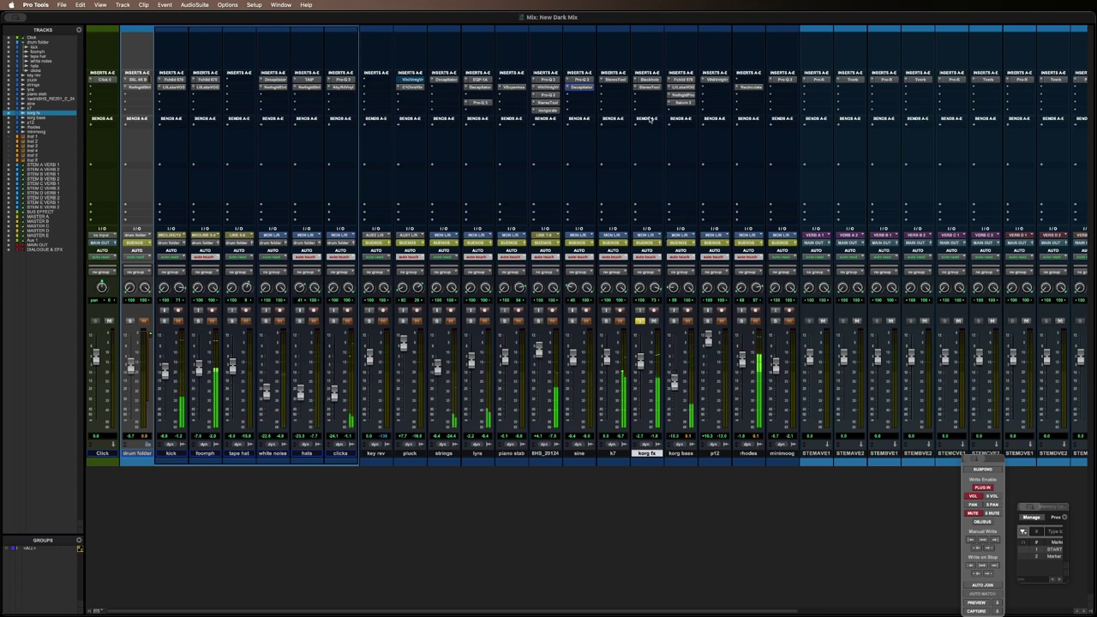
Step: Compare korg fx with its Blackhole insert bypassed and active, and close the plug-in window
{"action": "left_click", "coordinate": [647, 79]}
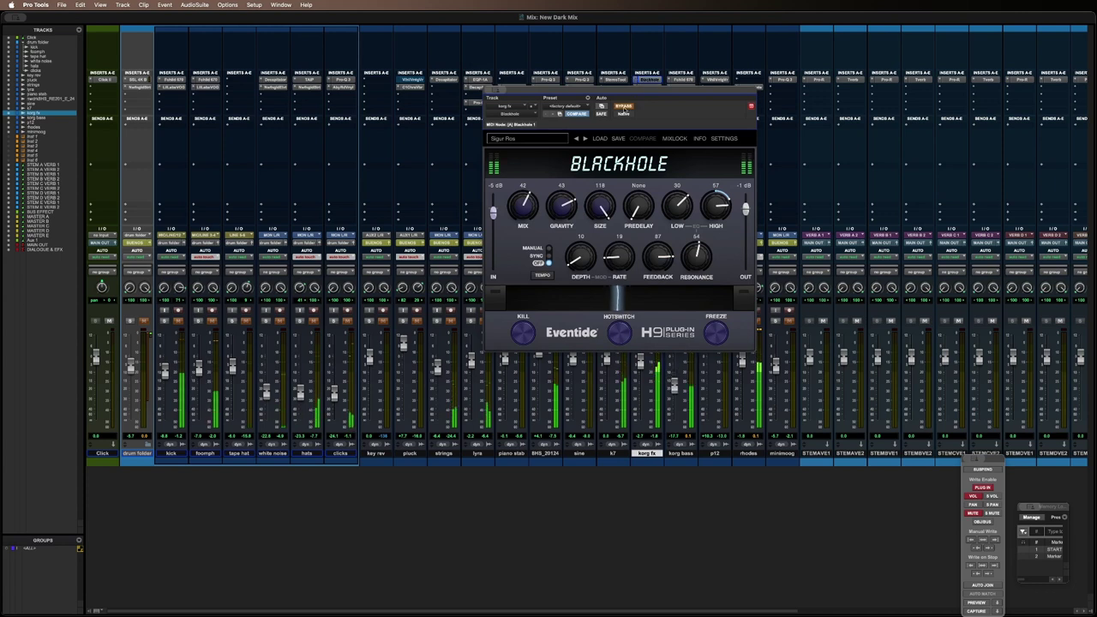
{"action": "left_click", "coordinate": [623, 106]}
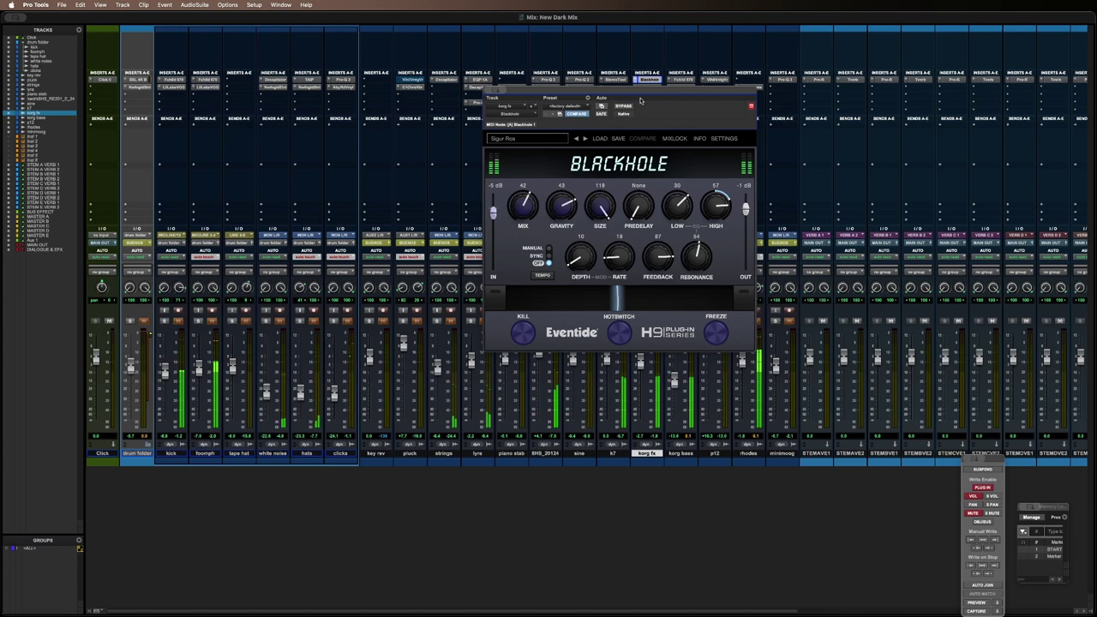
{"action": "left_click", "coordinate": [648, 80]}
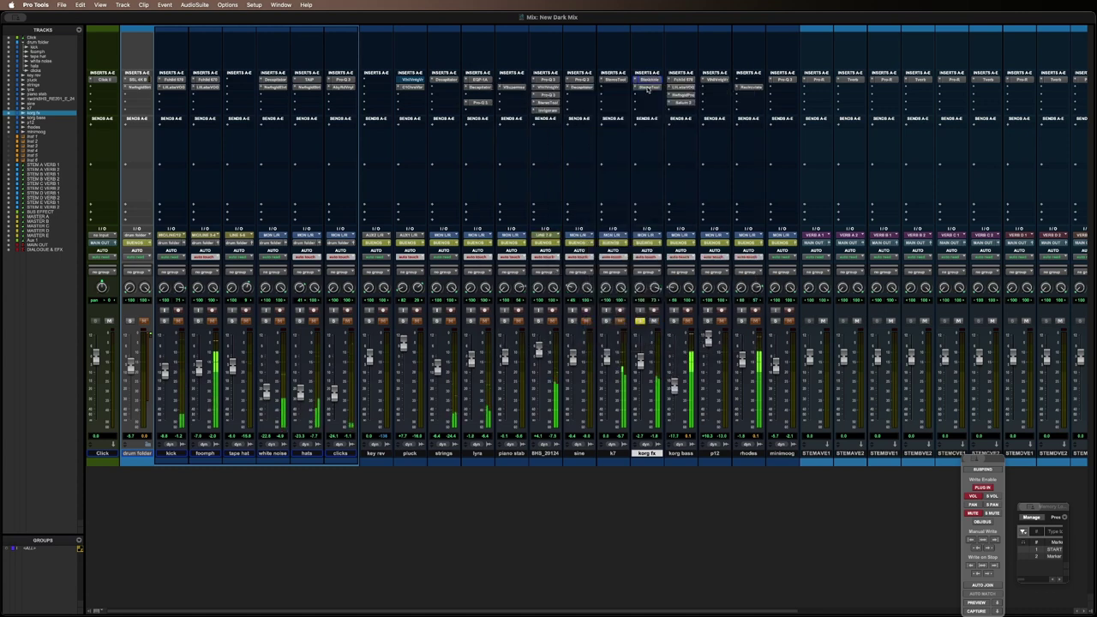
Step: Open the korg fx track's Stereo Tool insert, move its window clear of the insert slots, and close it after viewing
{"action": "left_click", "coordinate": [647, 88]}
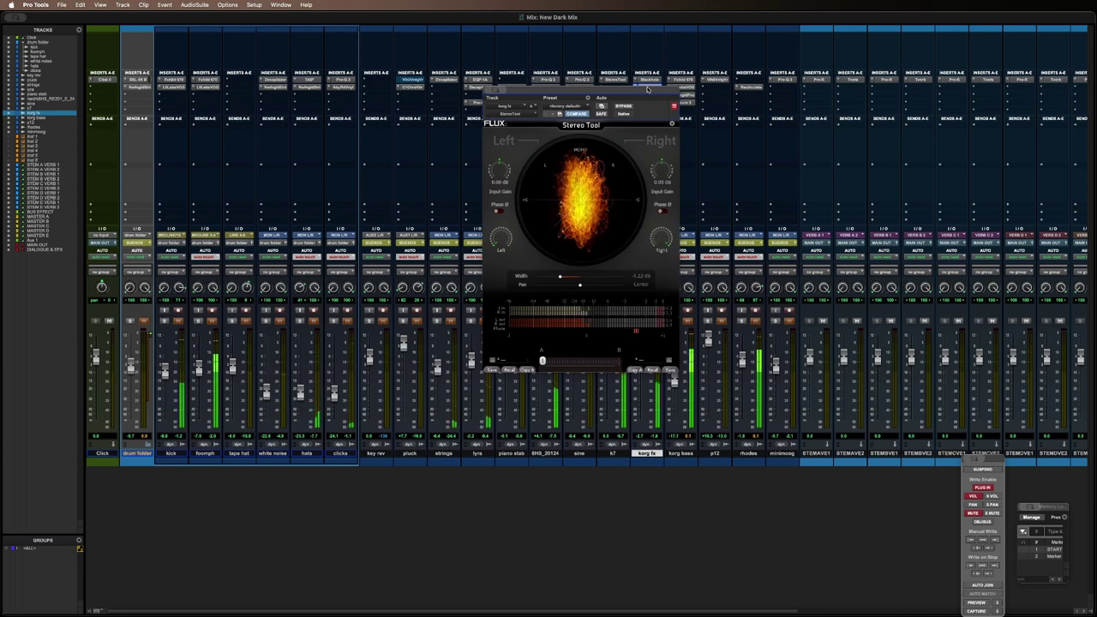
{"action": "left_click_drag", "start_coordinate": [647, 89], "coordinate": [652, 120]}
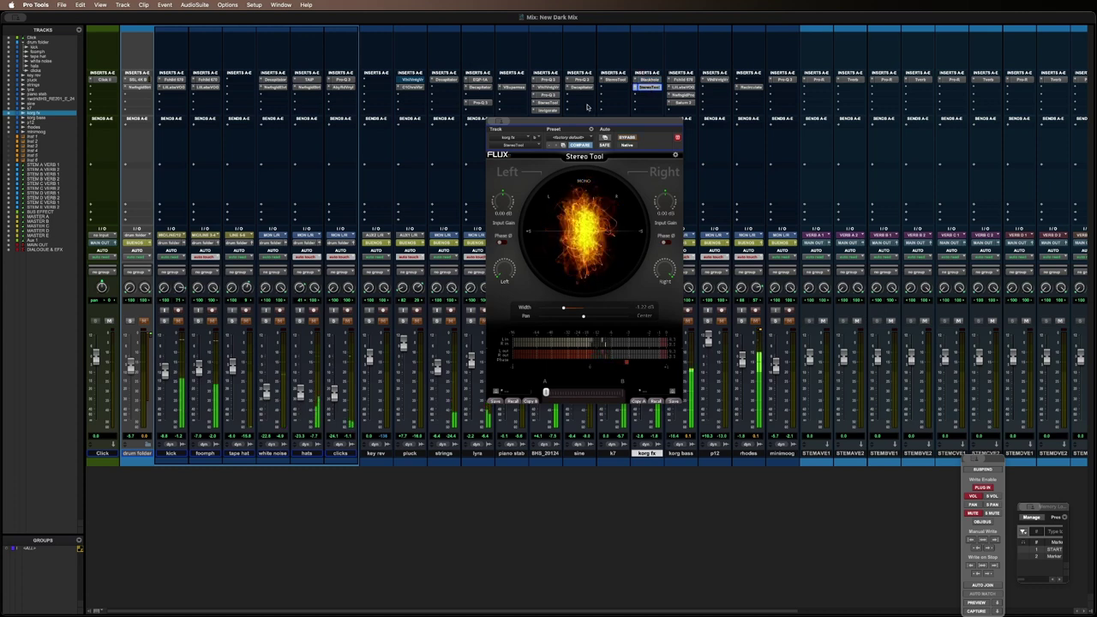
{"action": "left_click", "coordinate": [651, 88]}
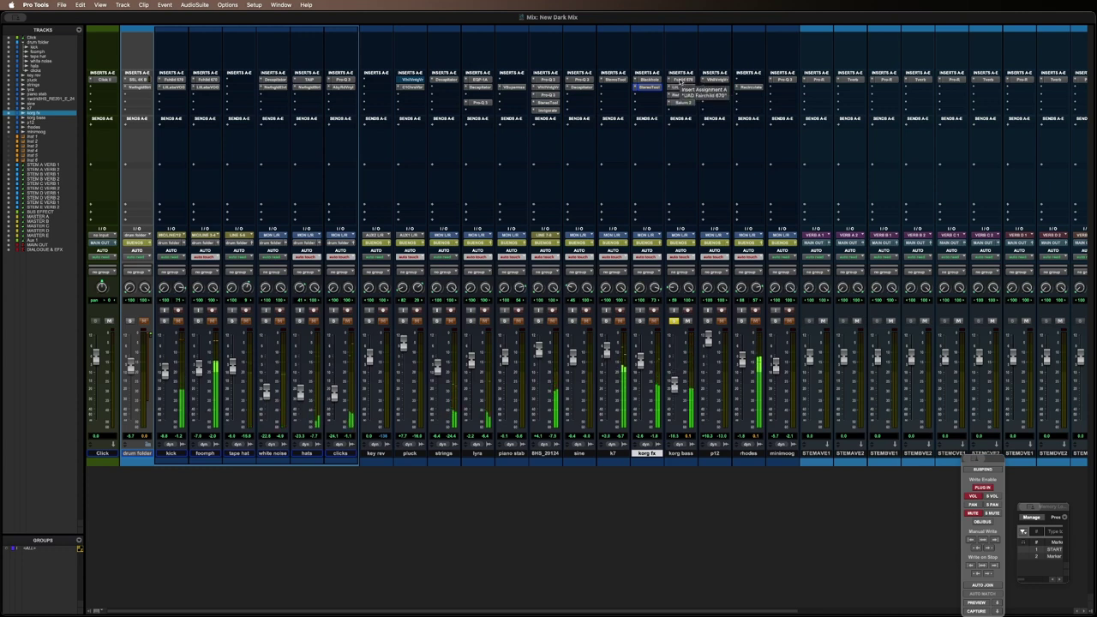
Step: Play the soloed korg bass track from bar 533 of the Edit window timeline, and return to the Mix window
{"action": "key", "text": "super+equal"}
{"action": "scroll", "coordinate": [840, 455], "scroll_direction": "down", "scroll_amount": 3}
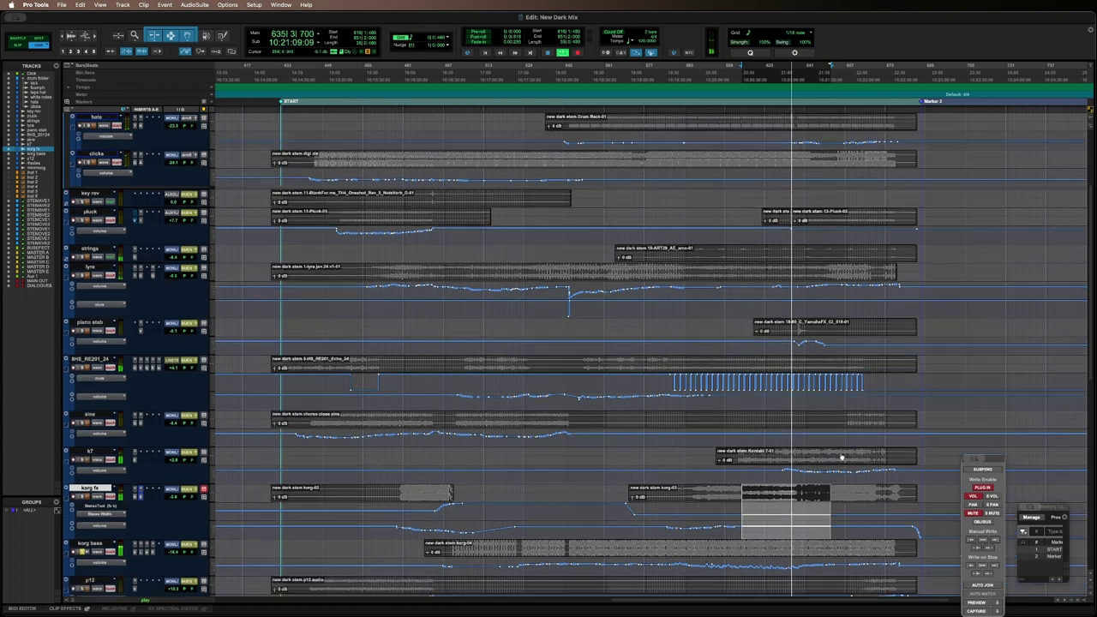
{"action": "scroll", "coordinate": [838, 455], "scroll_direction": "down", "scroll_amount": 1}
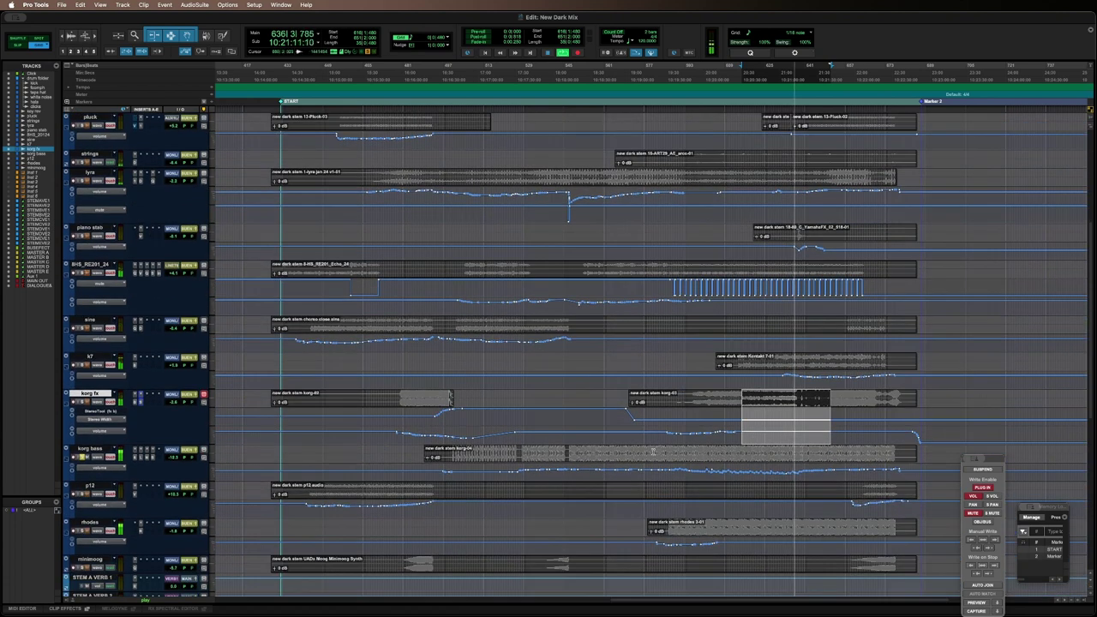
{"action": "left_click", "coordinate": [650, 452]}
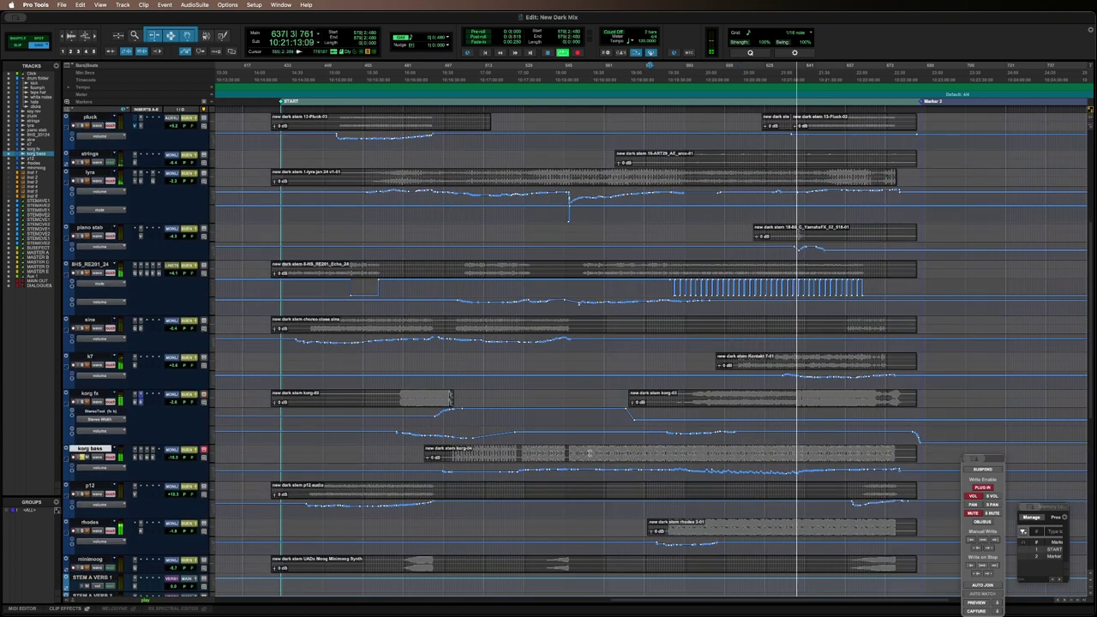
{"action": "left_click", "coordinate": [532, 451]}
{"action": "key", "text": "space"}
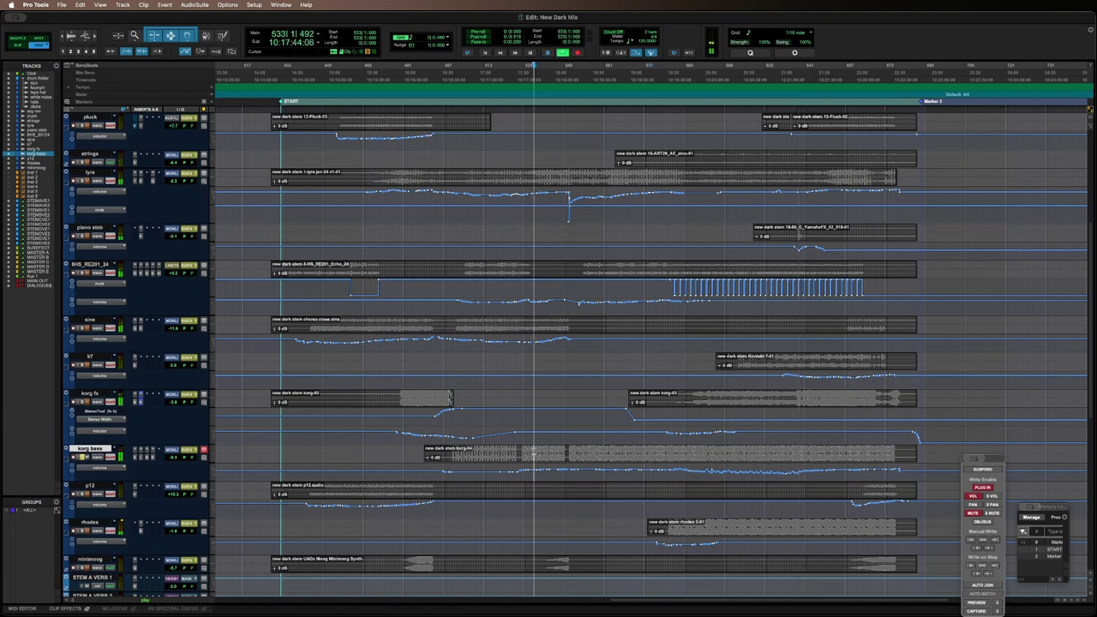
{"action": "key", "text": "super+equal"}
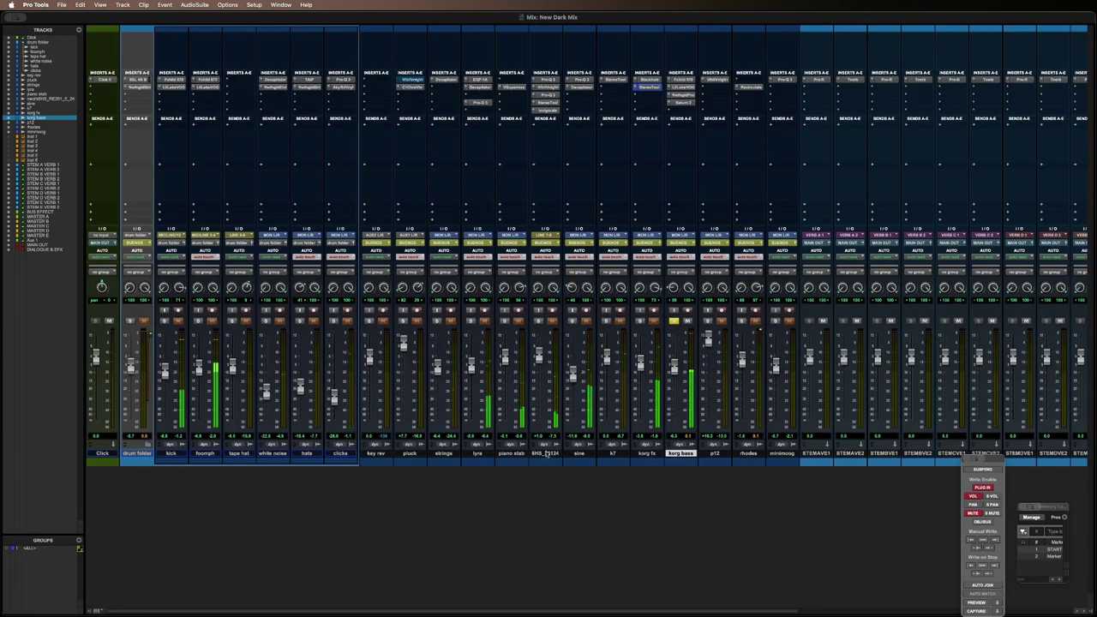
Step: Examine the korg bass track's Fairchild 670, Newfangled Punctuate and Saturn 2 inserts, and toggle Saturn 2's bypass
{"action": "left_click", "coordinate": [682, 80]}
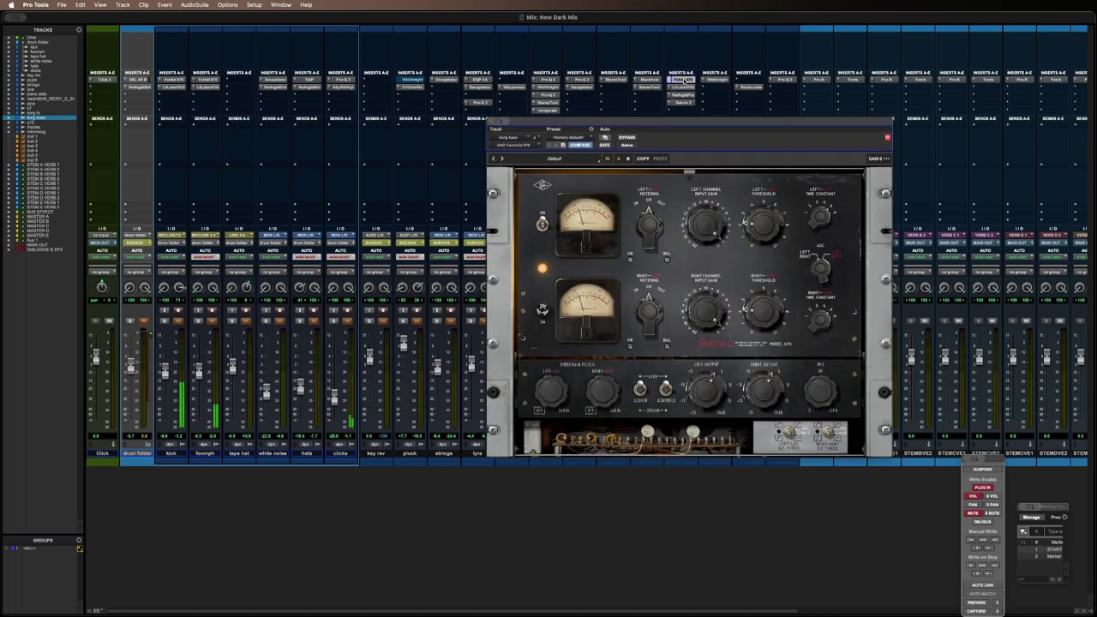
{"action": "left_click", "coordinate": [684, 80]}
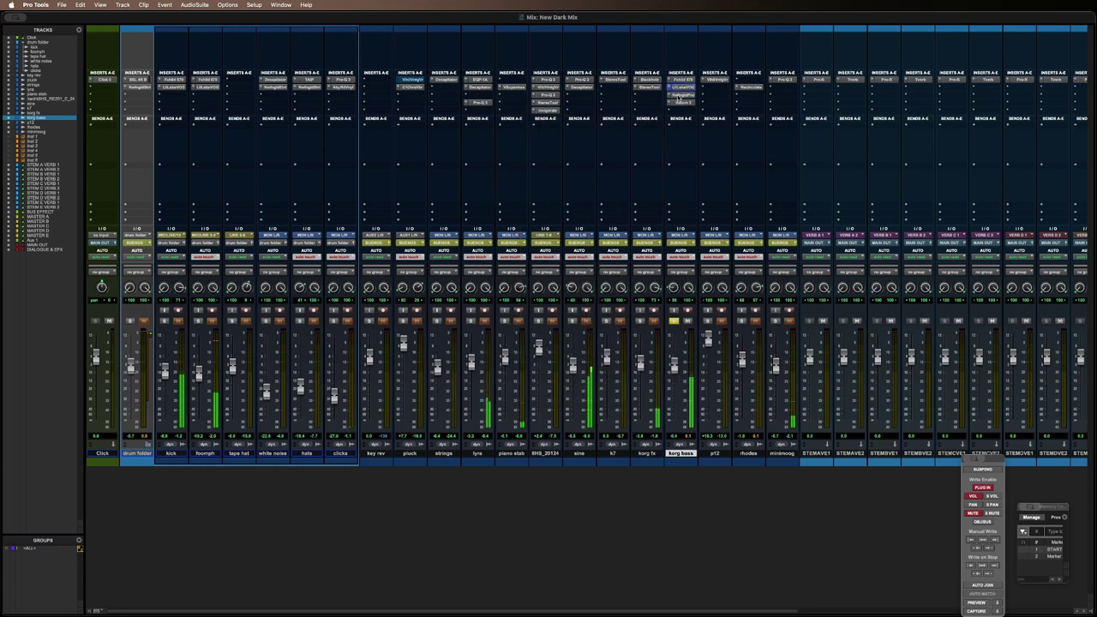
{"action": "left_click", "coordinate": [680, 96]}
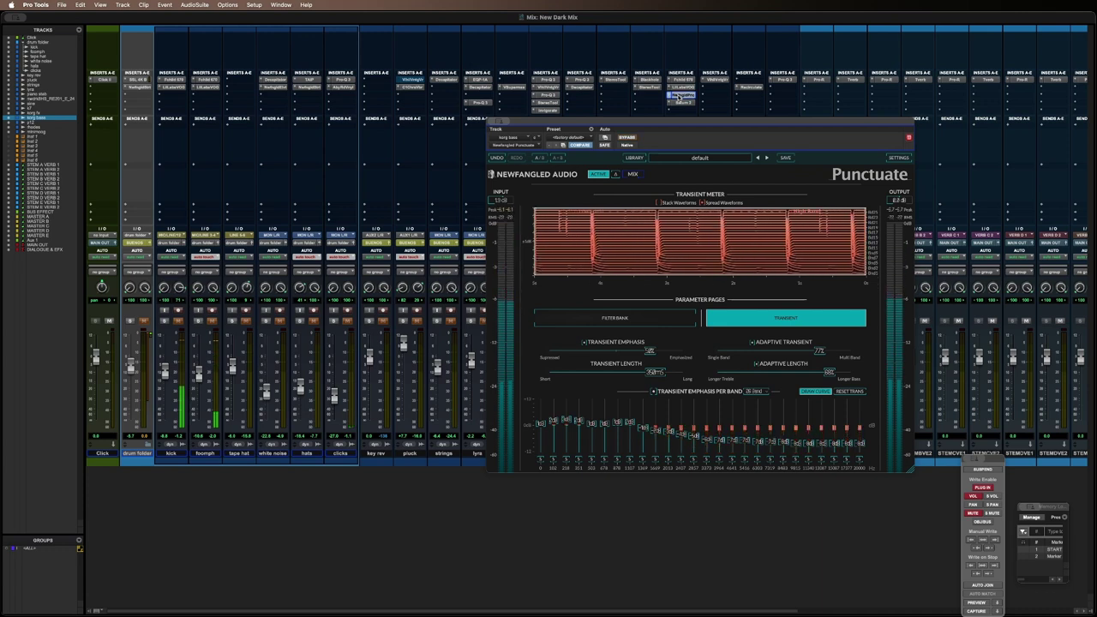
{"action": "left_click", "coordinate": [680, 99]}
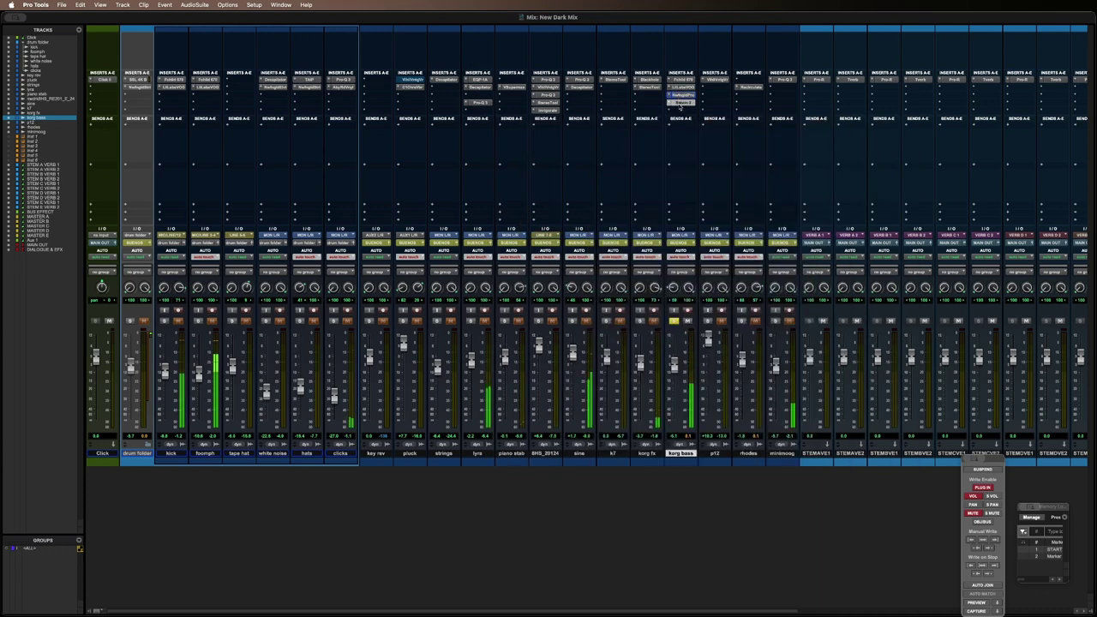
{"action": "left_click", "coordinate": [681, 102]}
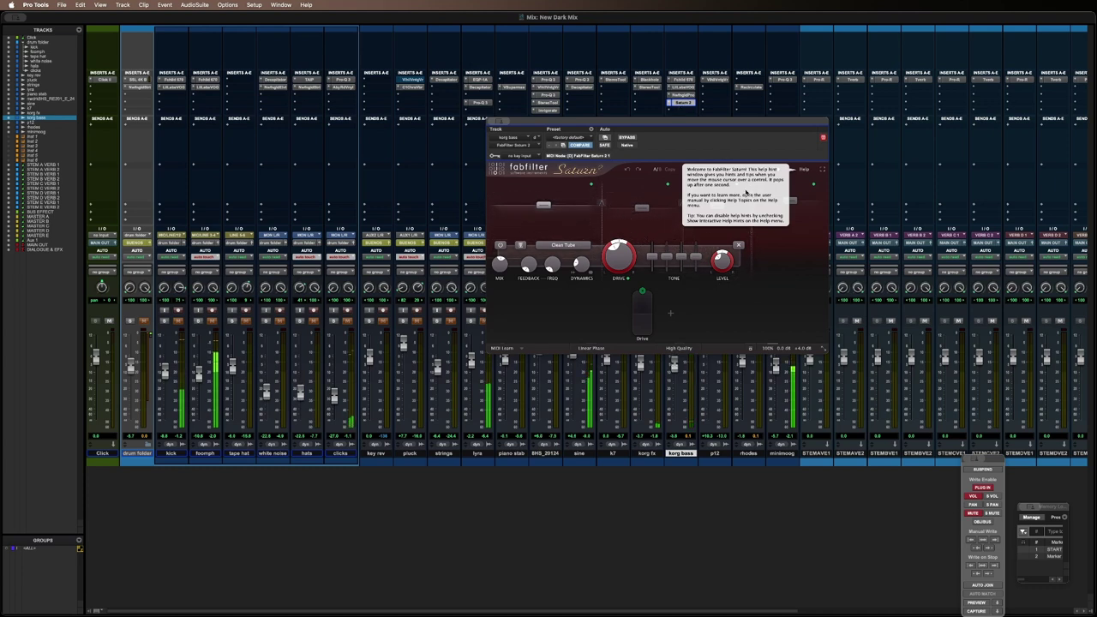
{"action": "left_click", "coordinate": [628, 138]}
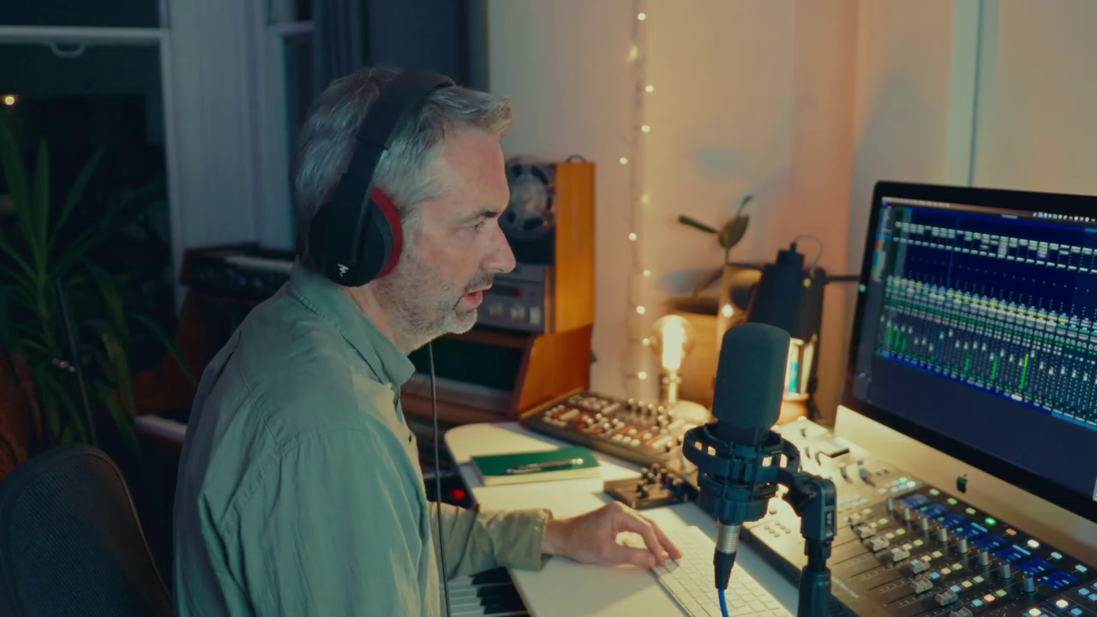
Step: Play the soloed minimoog track in the Edit window from the start of its final audible passage before Marker 2
{"action": "key", "text": "ctrl+equal"}
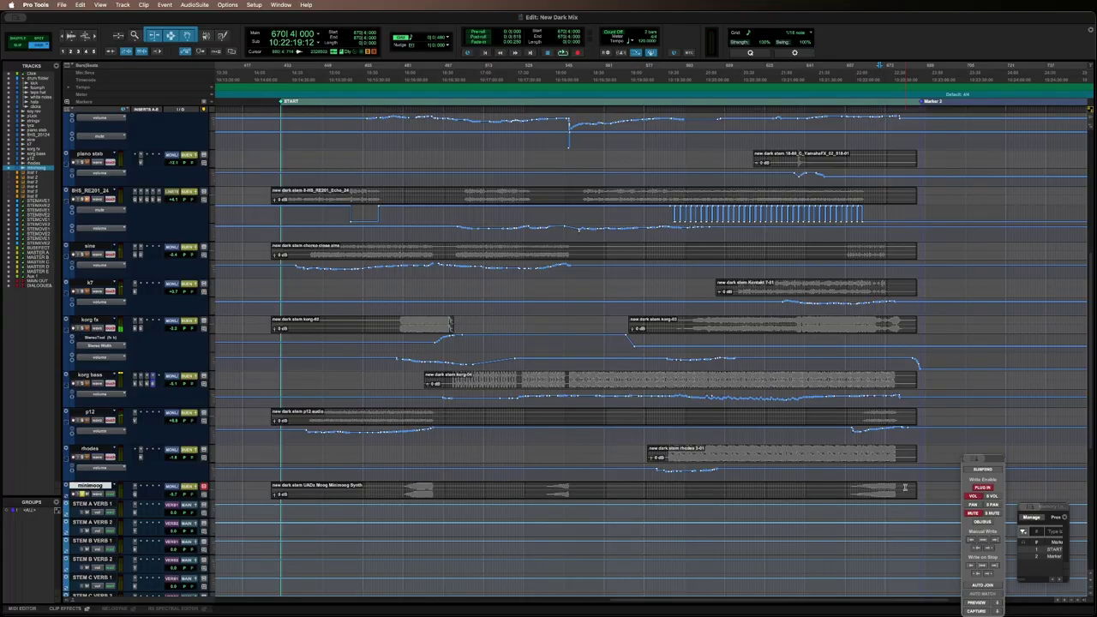
{"action": "left_click", "coordinate": [863, 490]}
{"action": "key", "text": "space"}
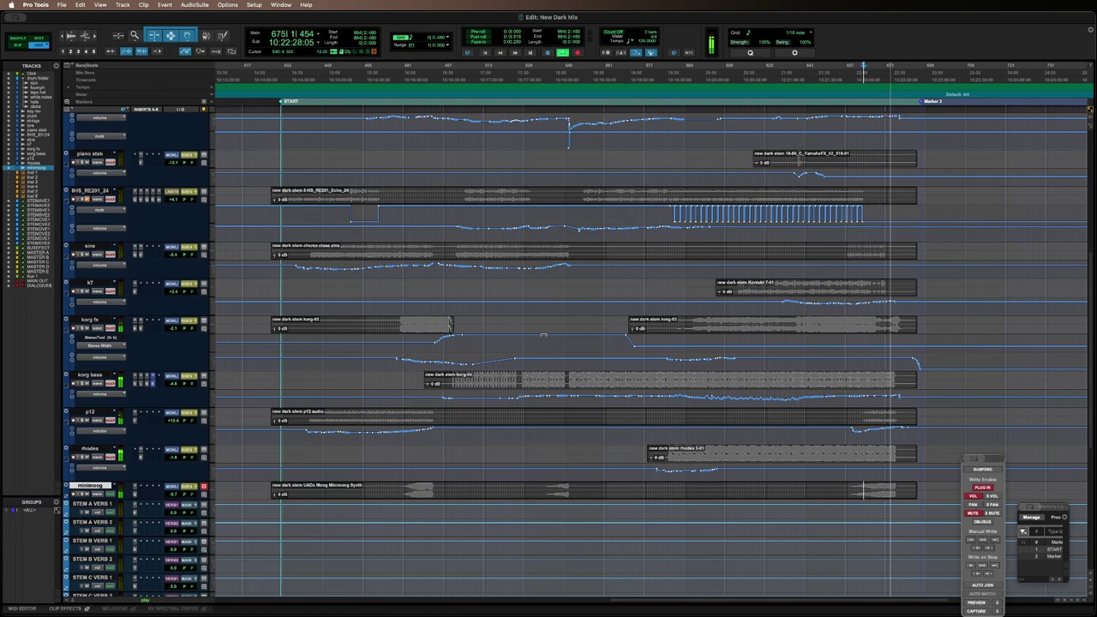
Step: Set the BHS_RE201_24 track's automation mode to touch, turn off mute write-enable, and select the track
{"action": "scroll", "coordinate": [543, 333], "scroll_direction": "up", "scroll_amount": 5}
{"action": "scroll", "coordinate": [542, 335], "scroll_direction": "up", "scroll_amount": 5}
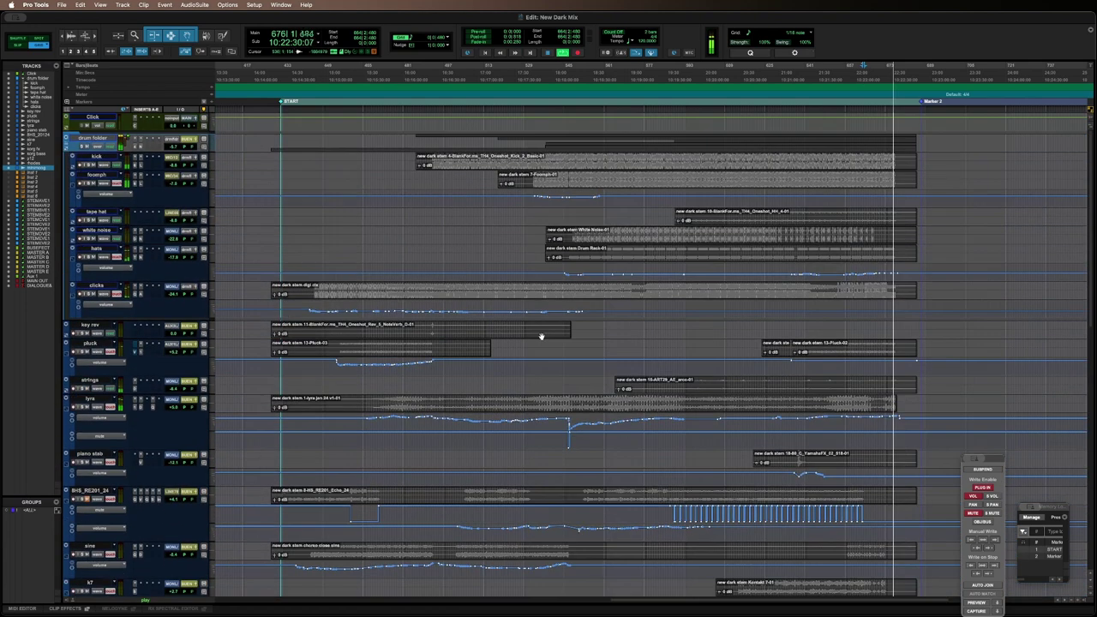
{"action": "scroll", "coordinate": [540, 335], "scroll_direction": "down", "scroll_amount": 5}
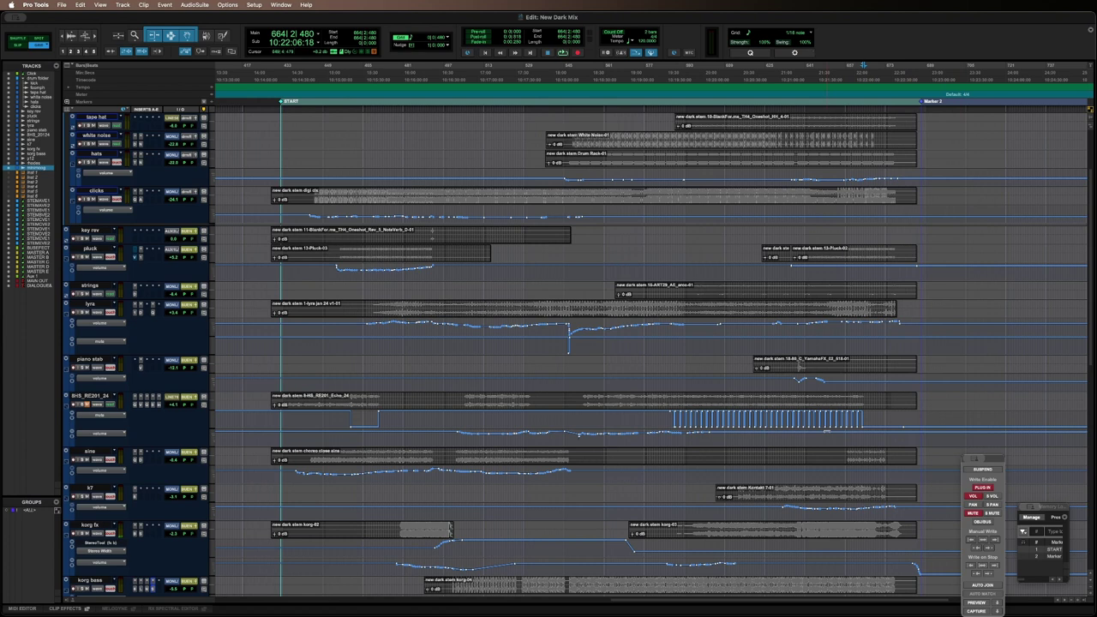
{"action": "left_click", "coordinate": [111, 404]}
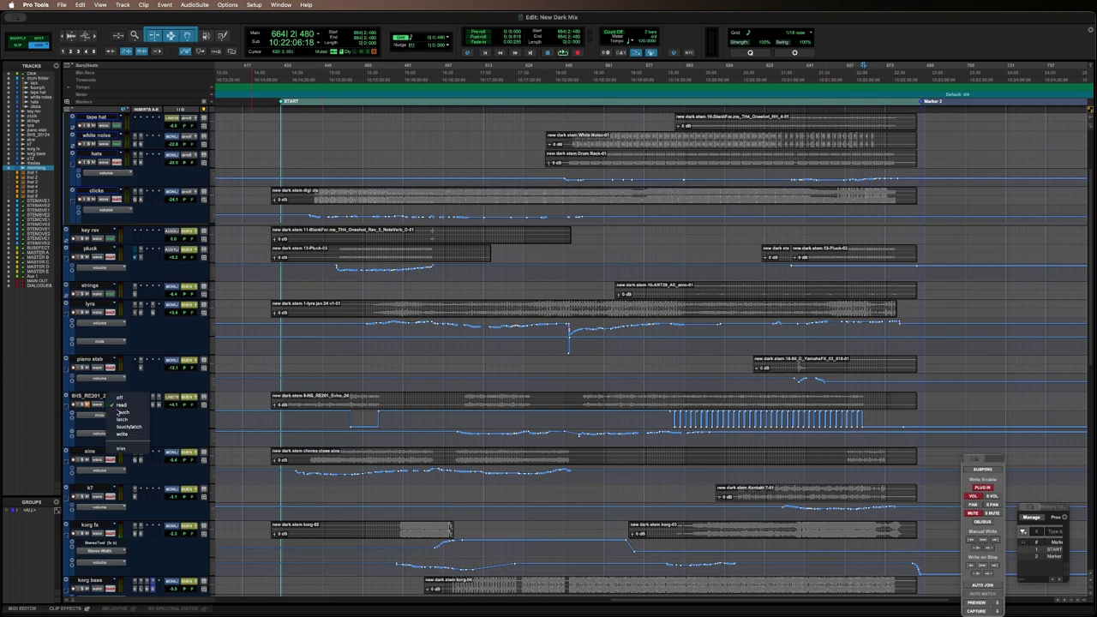
{"action": "left_click", "coordinate": [121, 412]}
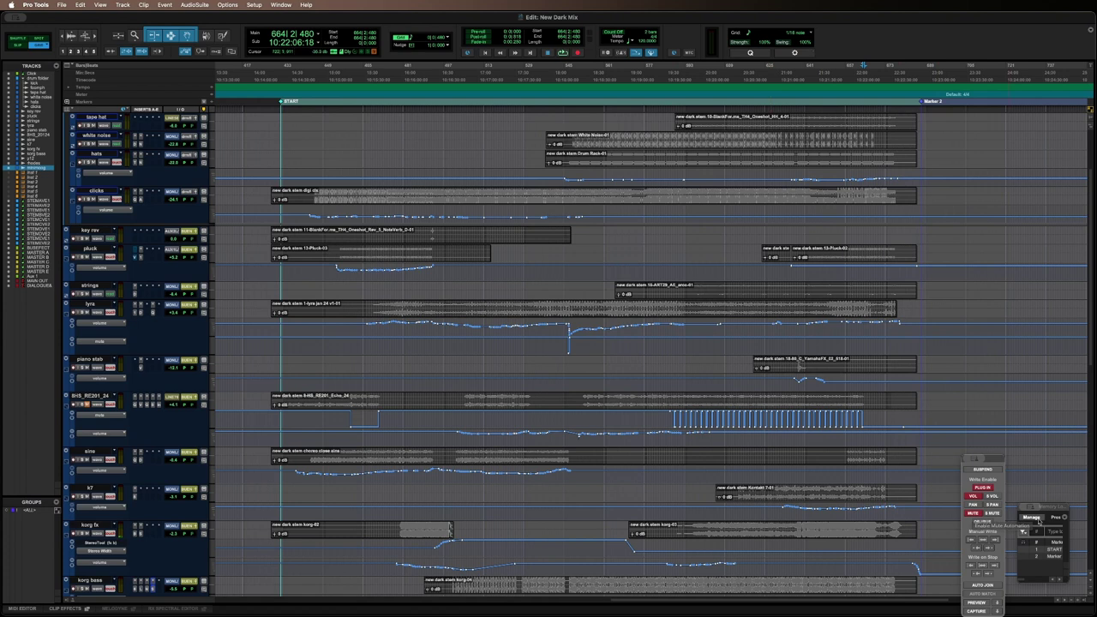
{"action": "left_click", "coordinate": [974, 514]}
{"action": "left_click", "coordinate": [89, 396]}
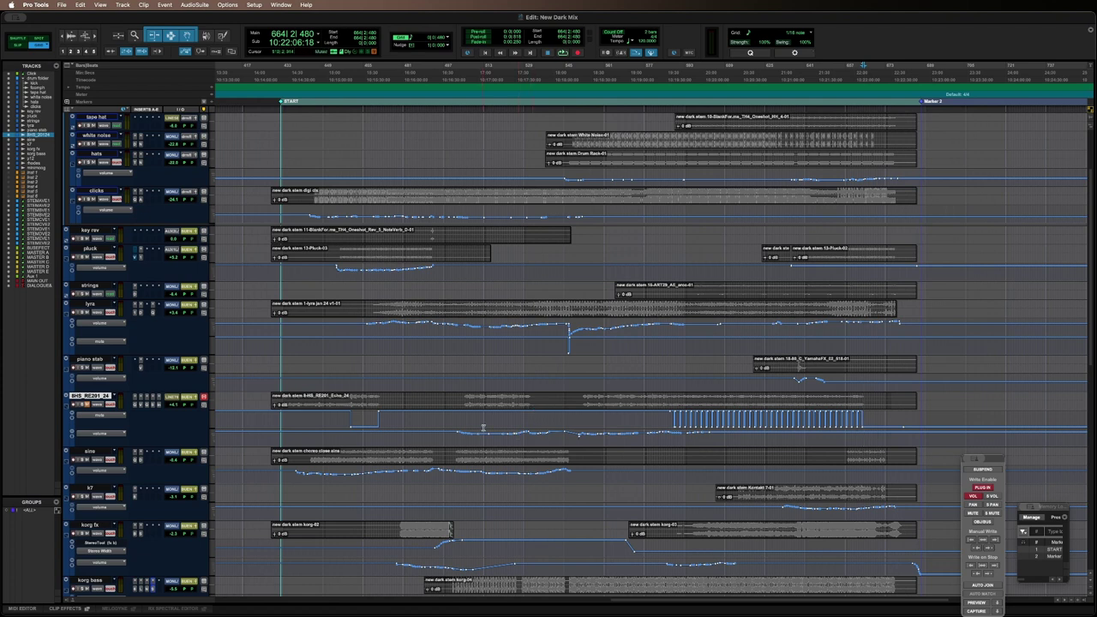
Step: Play the soloed BHS_RE201_24 track from its middle passage, and again from bar 588 where the pulsing mute automation begins
{"action": "left_click", "coordinate": [484, 399]}
{"action": "left_click", "coordinate": [505, 397]}
{"action": "key", "text": "space"}
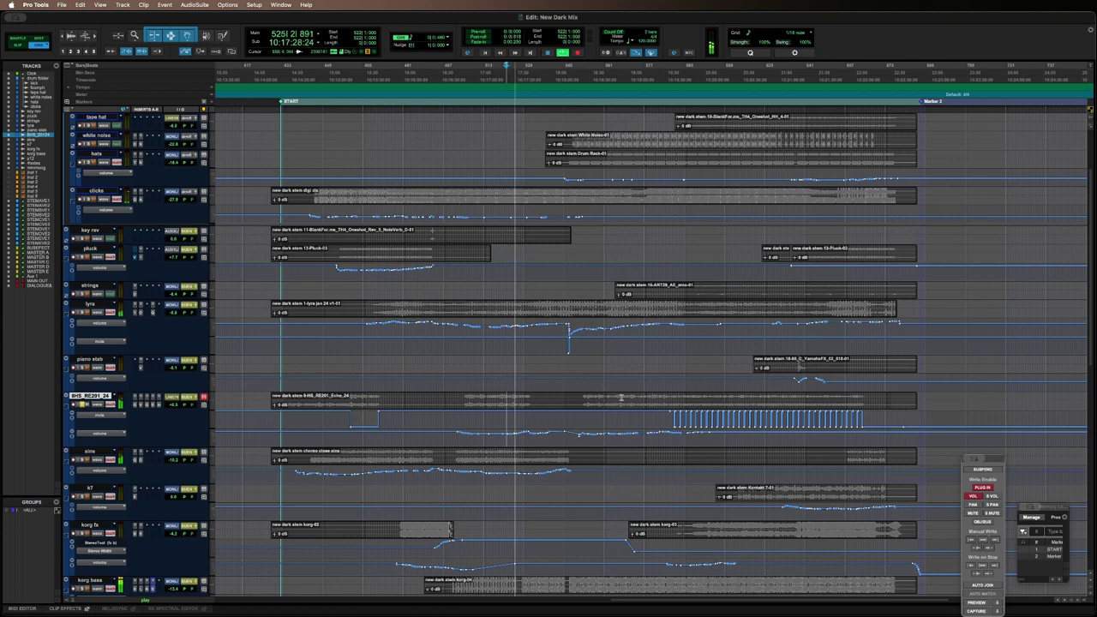
{"action": "left_click", "coordinate": [674, 398]}
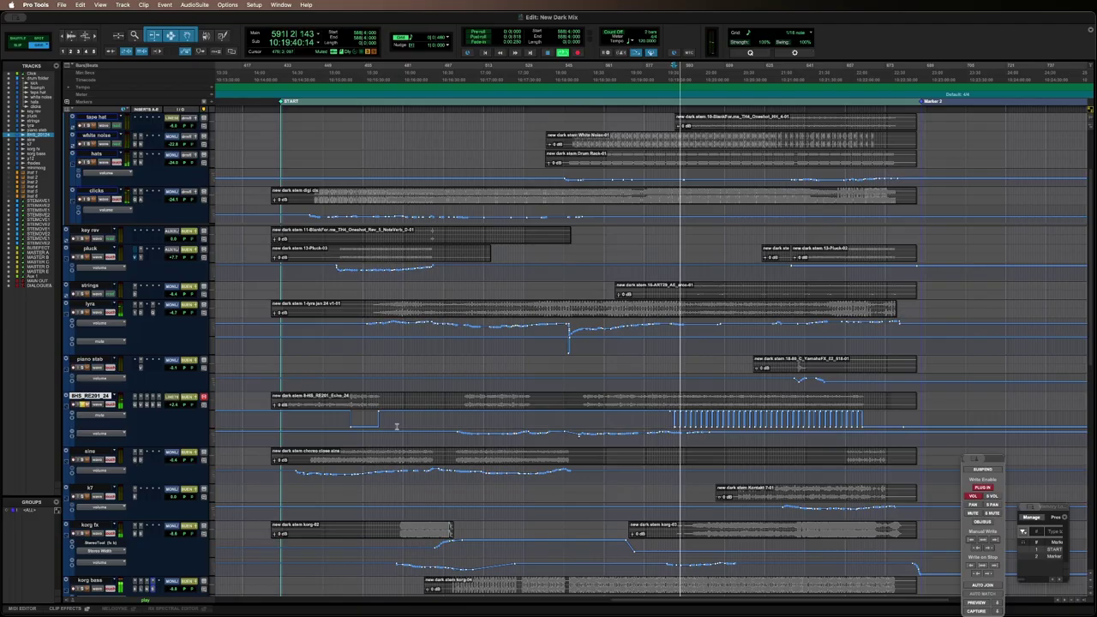
{"action": "key", "text": "space"}
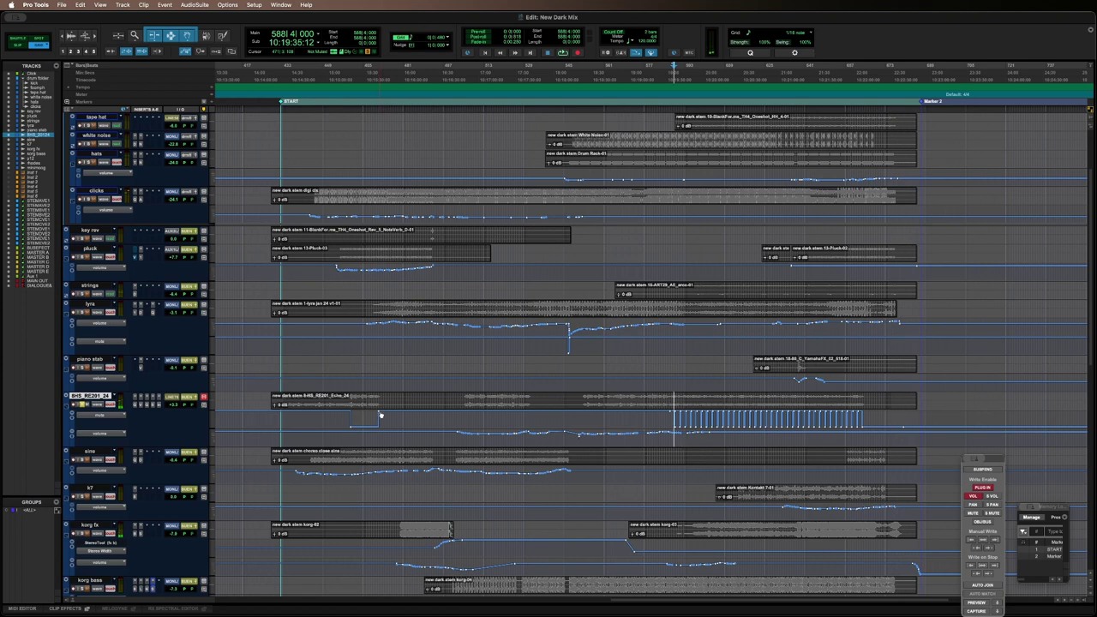
Step: Replace BHS_RE201_24's early mute dip with a mute from the clip's start to the pulsing section, and re-enable mute automation writing
{"action": "left_click", "coordinate": [379, 415]}
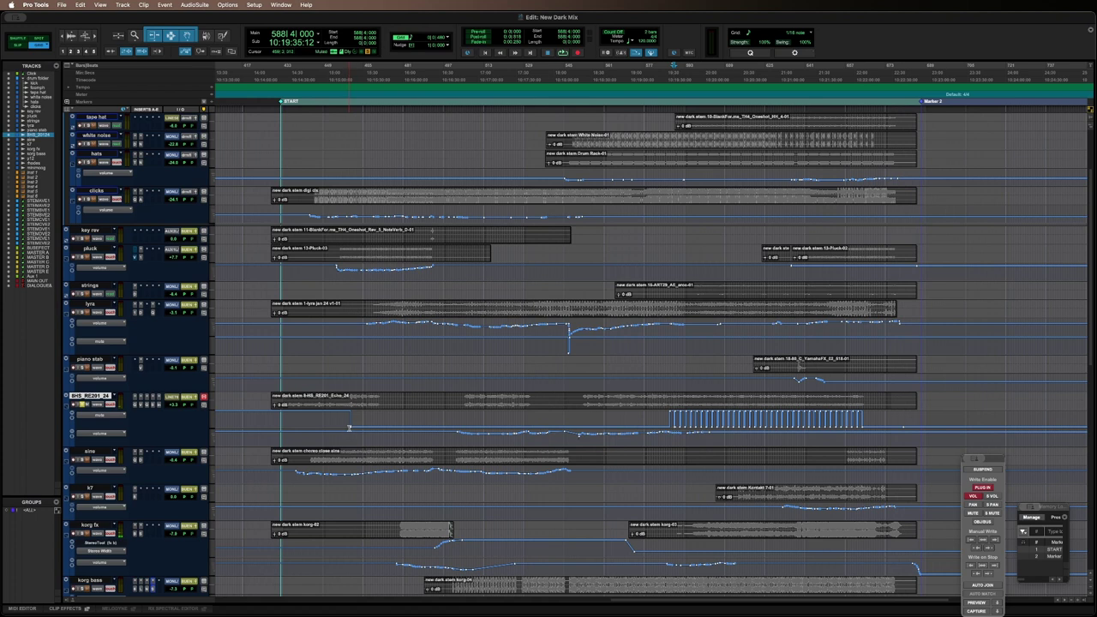
{"action": "key", "text": "ctrl+z"}
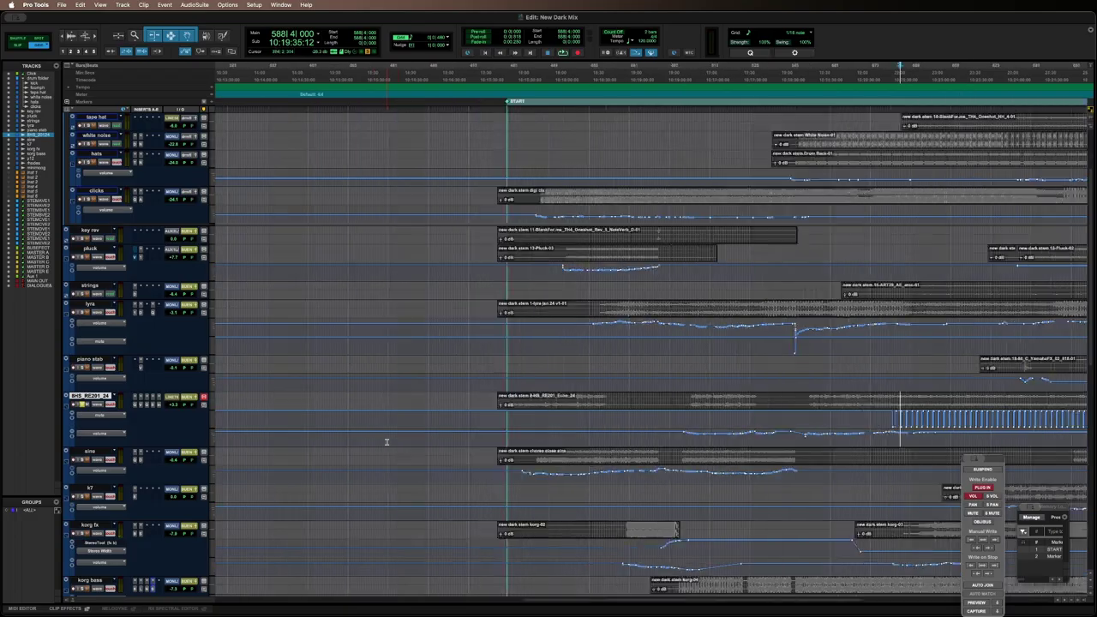
{"action": "scroll", "coordinate": [386, 441], "scroll_direction": "left", "scroll_amount": 10}
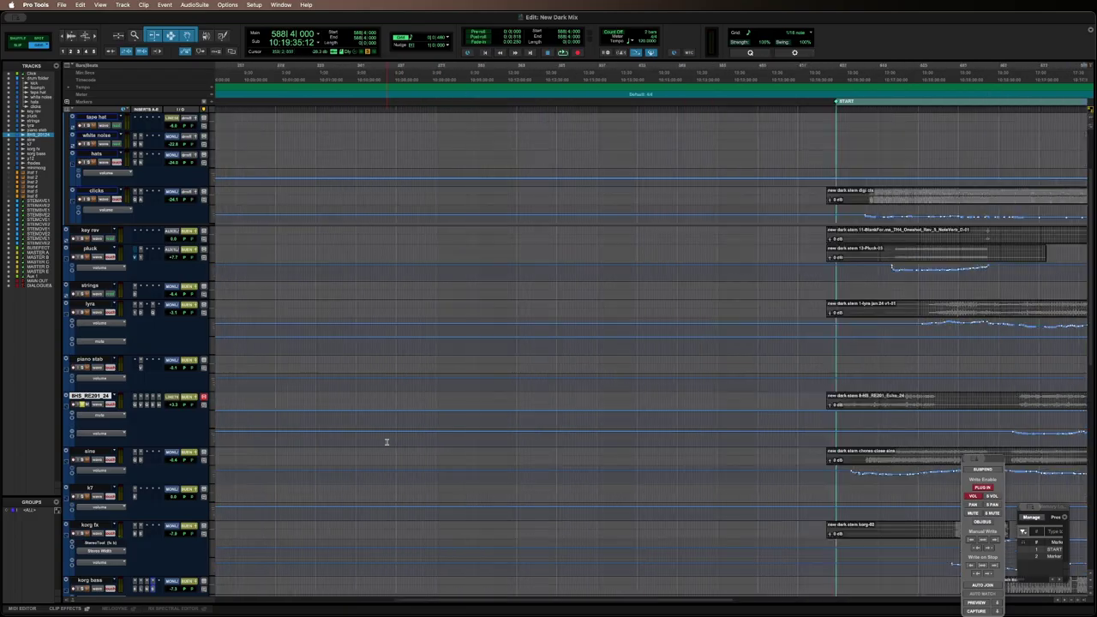
{"action": "scroll", "coordinate": [386, 441], "scroll_direction": "right", "scroll_amount": 10}
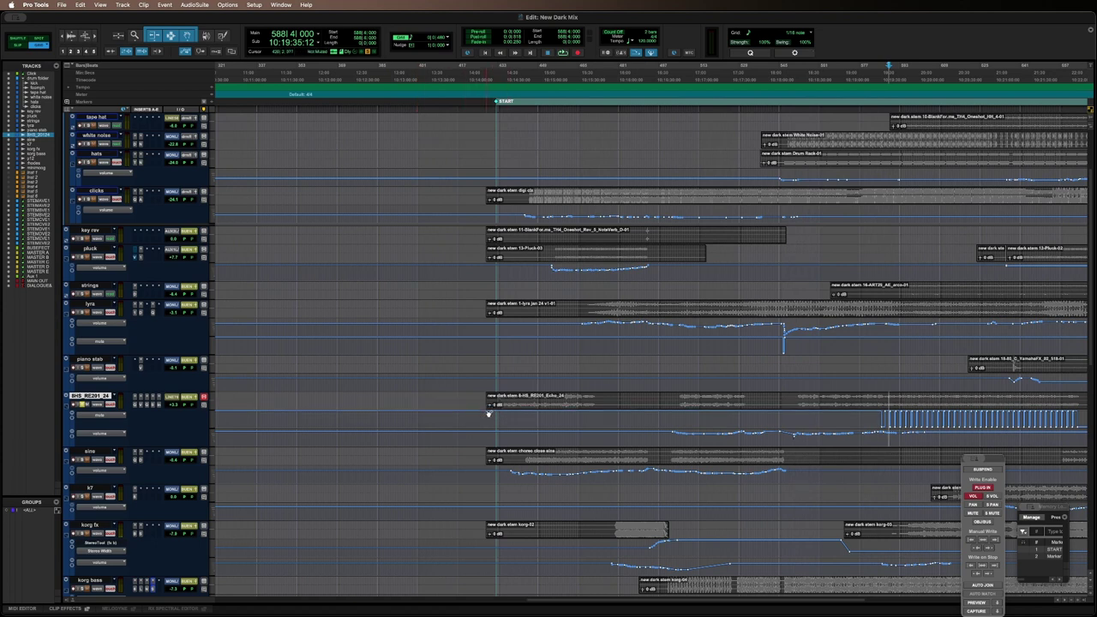
{"action": "left_click_drag", "start_coordinate": [489, 413], "coordinate": [489, 449]}
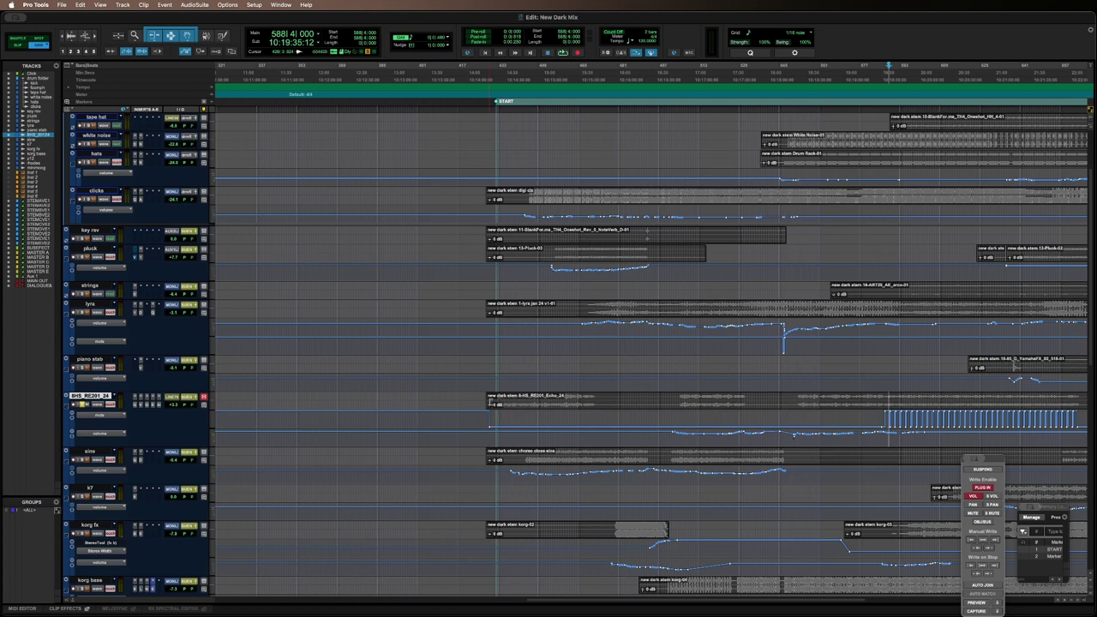
{"action": "left_click", "coordinate": [496, 378]}
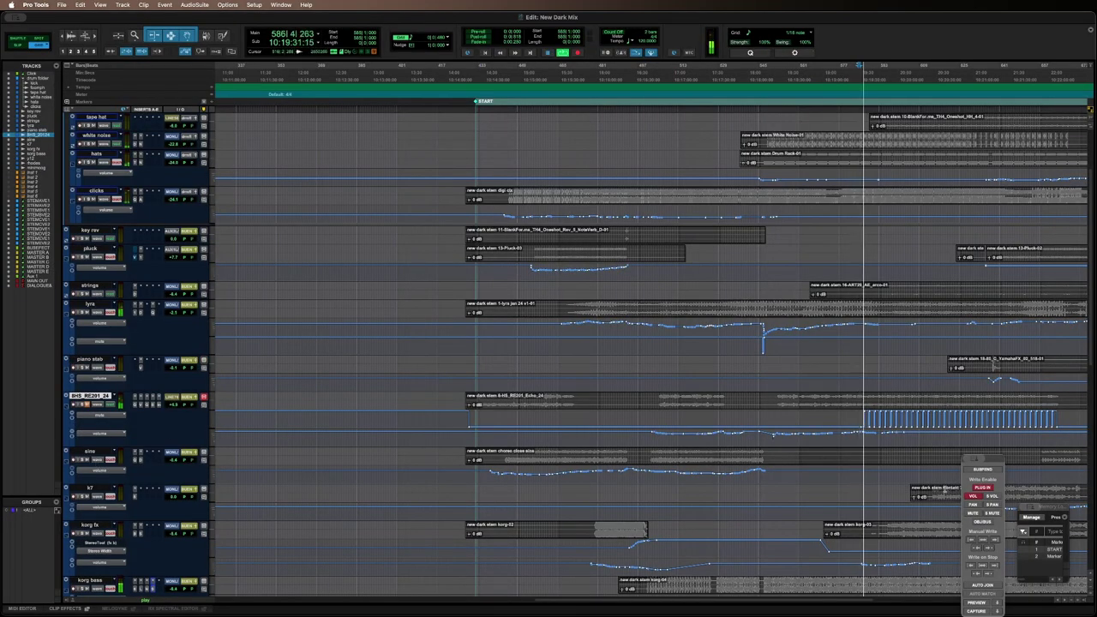
{"action": "left_click", "coordinate": [972, 512]}
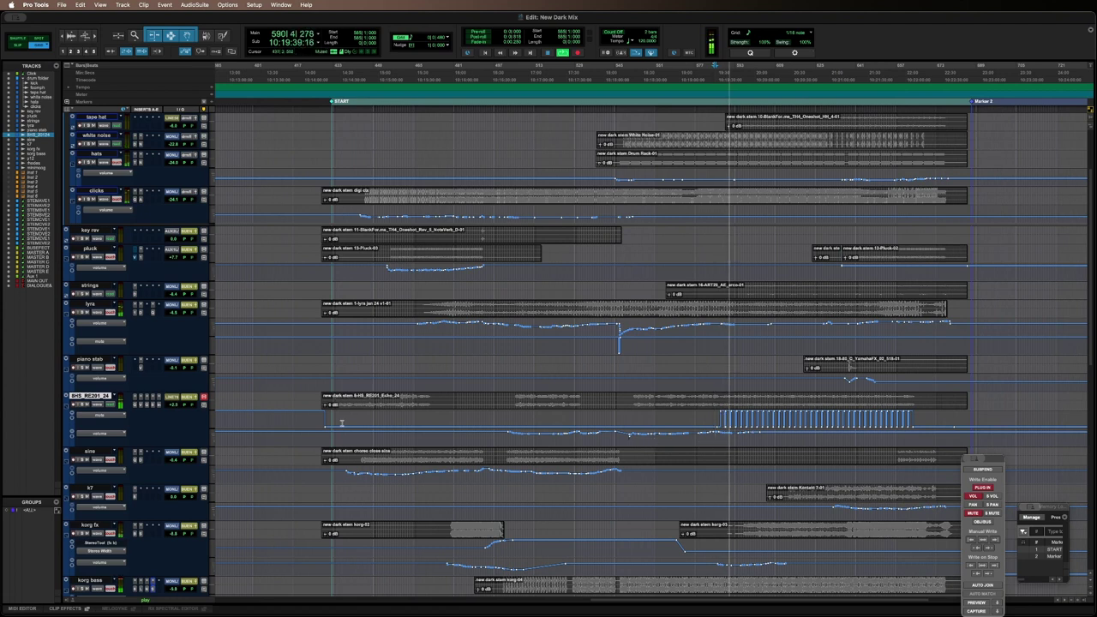
Step: Play the soloed p12 track from bar 449 and toggle the bypass of its insert to compare the sound
{"action": "scroll", "coordinate": [341, 422], "scroll_direction": "down", "scroll_amount": 3}
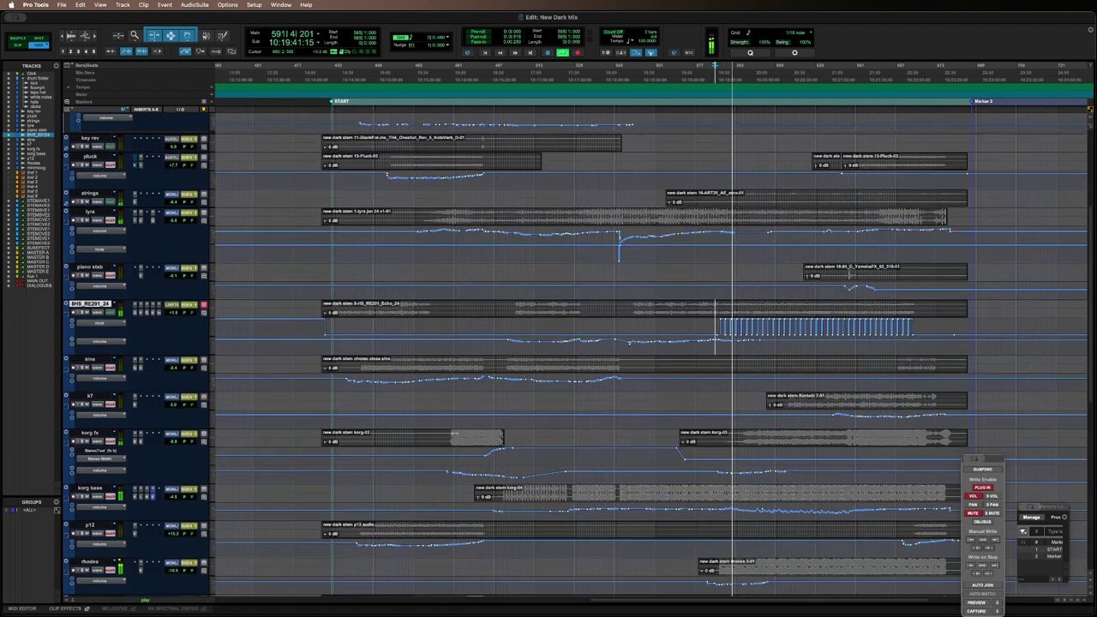
{"action": "scroll", "coordinate": [306, 463], "scroll_direction": "down", "scroll_amount": 1}
{"action": "left_click", "coordinate": [374, 491]}
{"action": "key", "text": "space"}
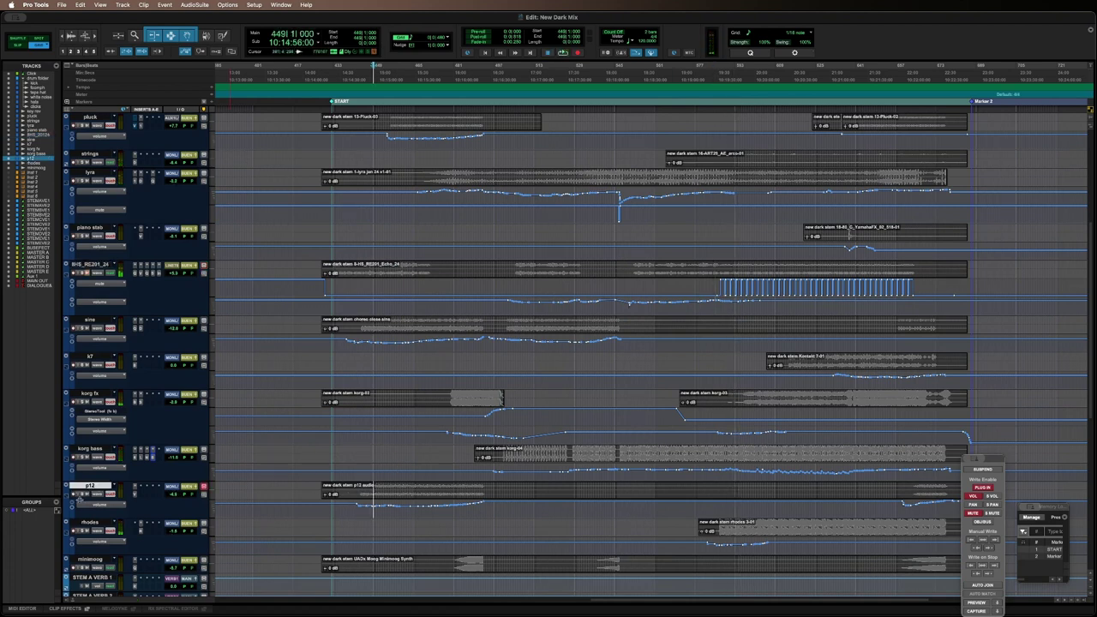
{"action": "key", "text": "space"}
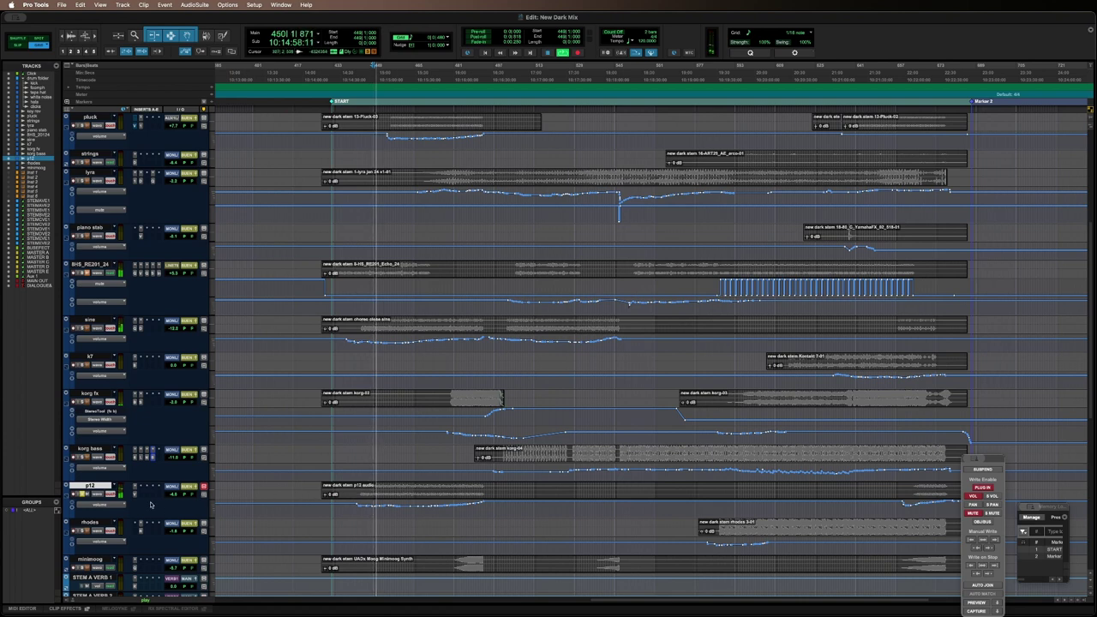
{"action": "scroll", "coordinate": [141, 497], "scroll_direction": "down", "scroll_amount": 1}
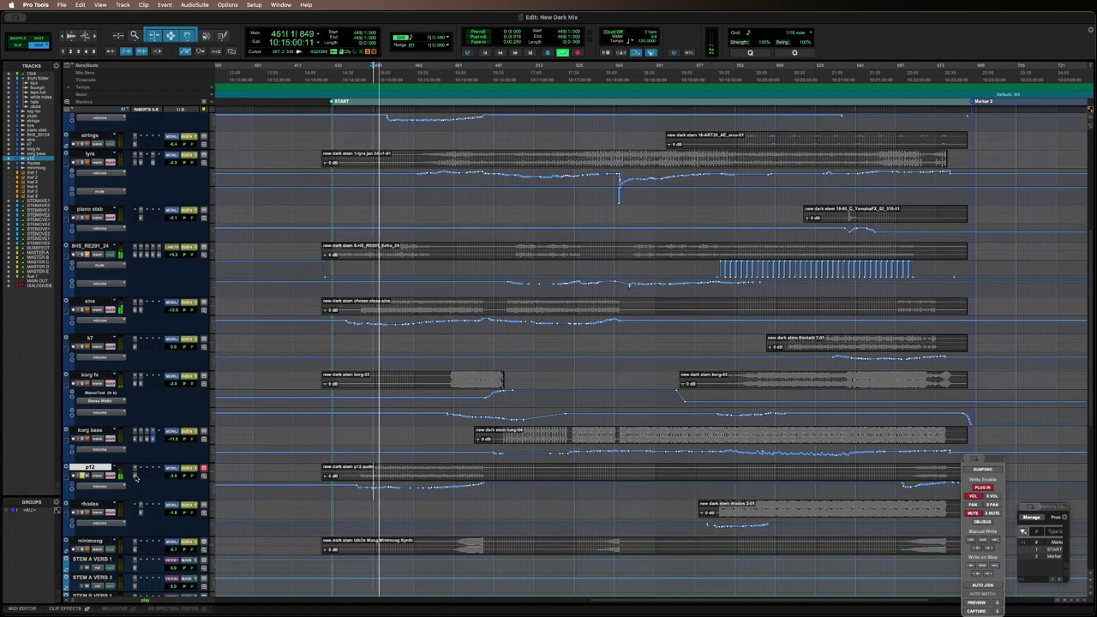
{"action": "left_click", "coordinate": [134, 477]}
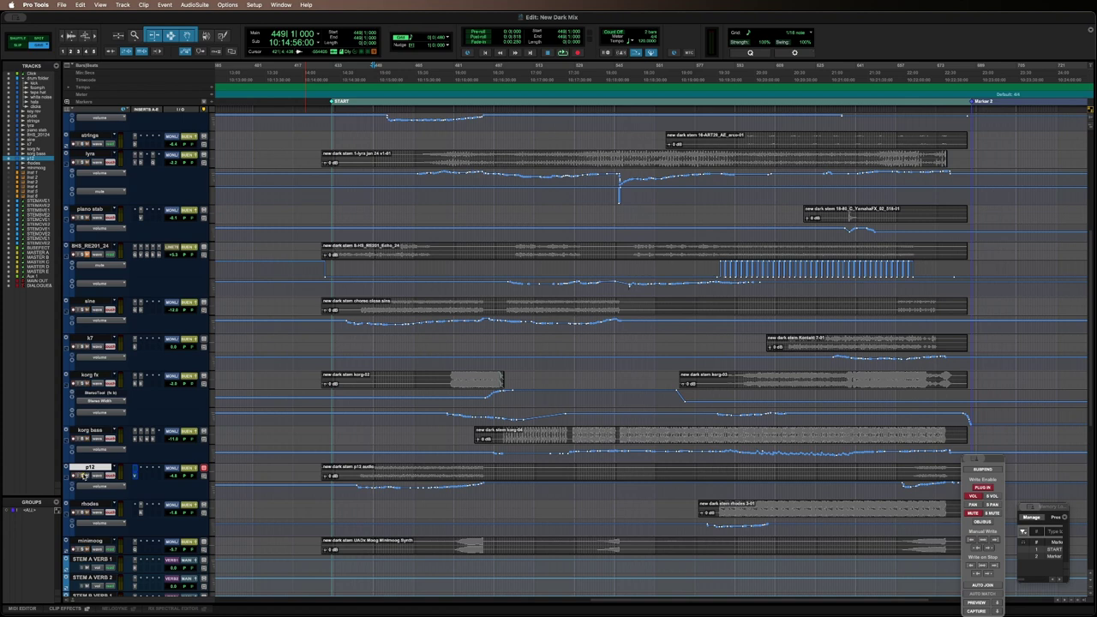
Step: Play the soloed rhodes track from bar 604 and restart the passage with its inserts bypassed
{"action": "left_click", "coordinate": [761, 506]}
{"action": "key", "text": "space"}
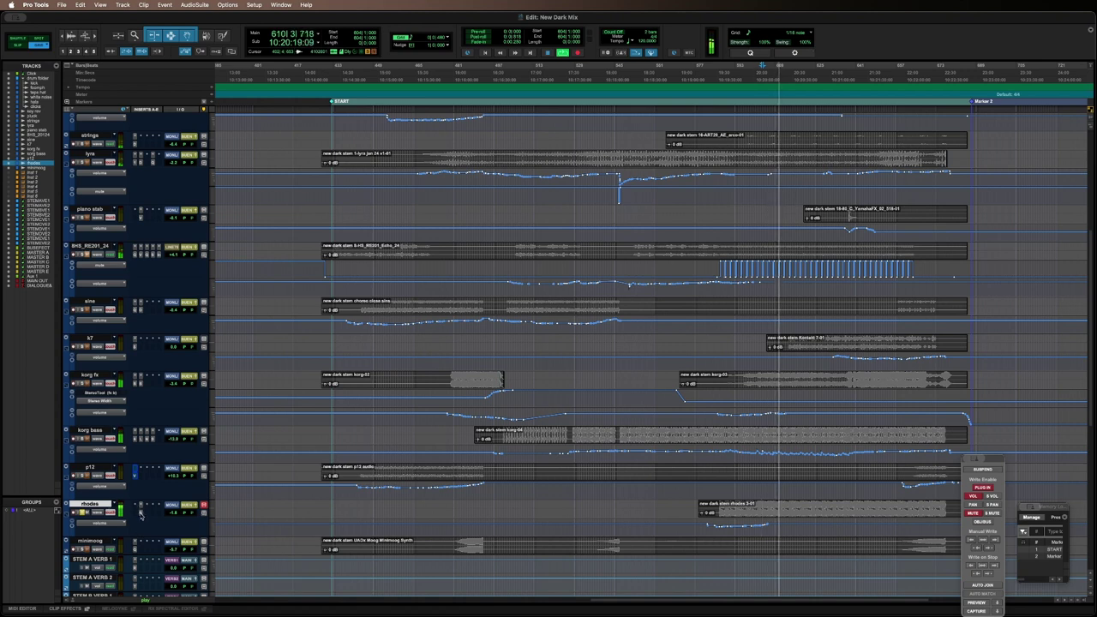
{"action": "key", "text": "space"}
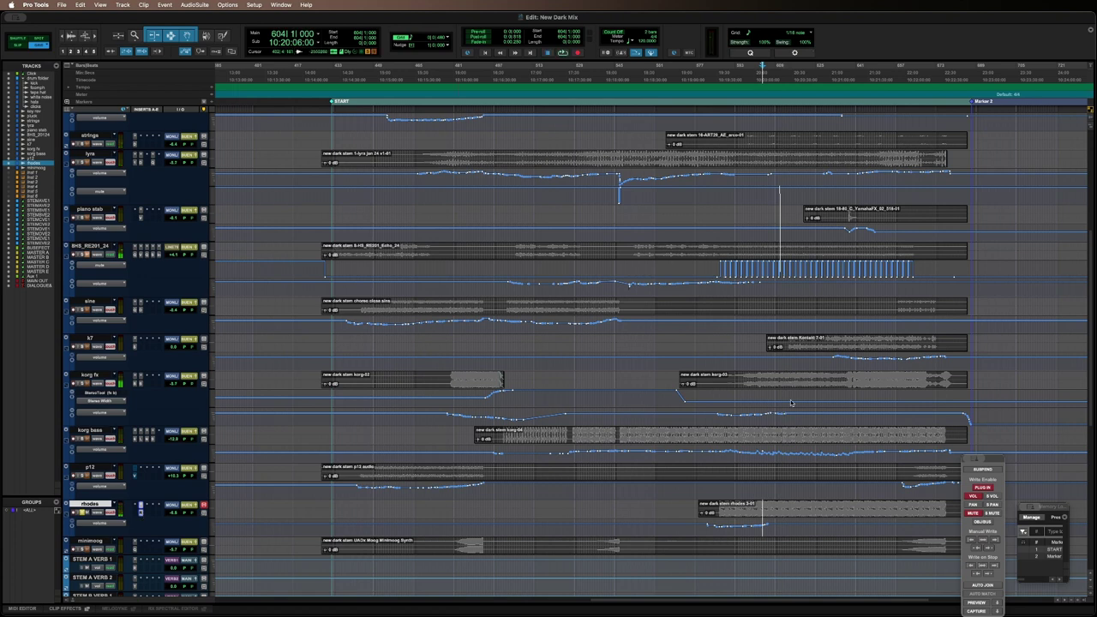
{"action": "key", "text": "space"}
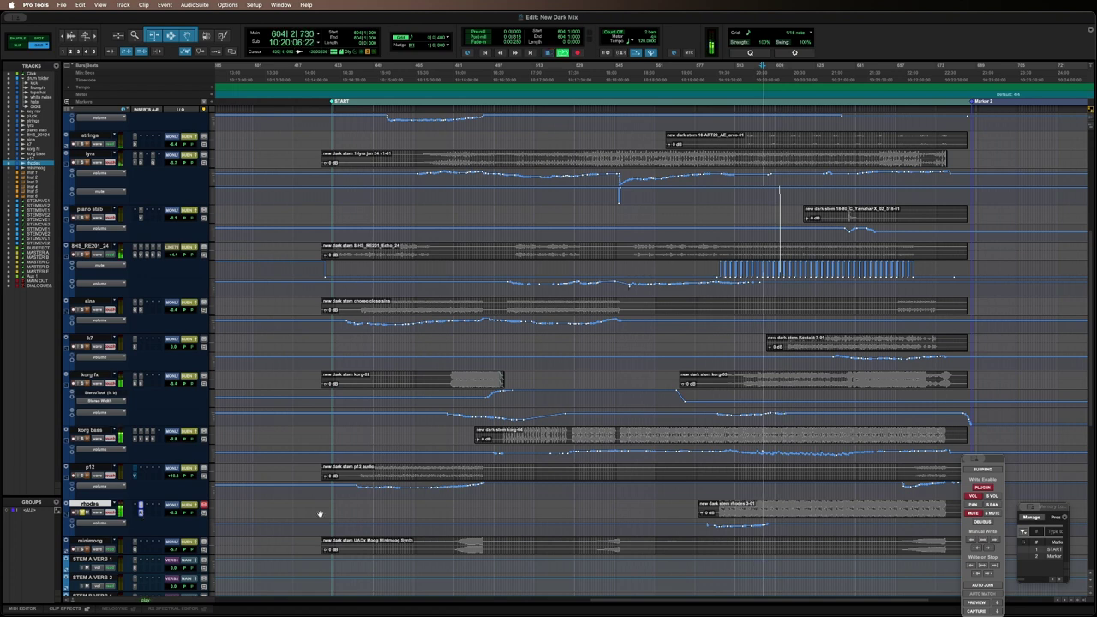
Step: Open the rhodes track's Recirculate insert and replay the soloed passage from bar 604 with it active
{"action": "left_click", "coordinate": [141, 512]}
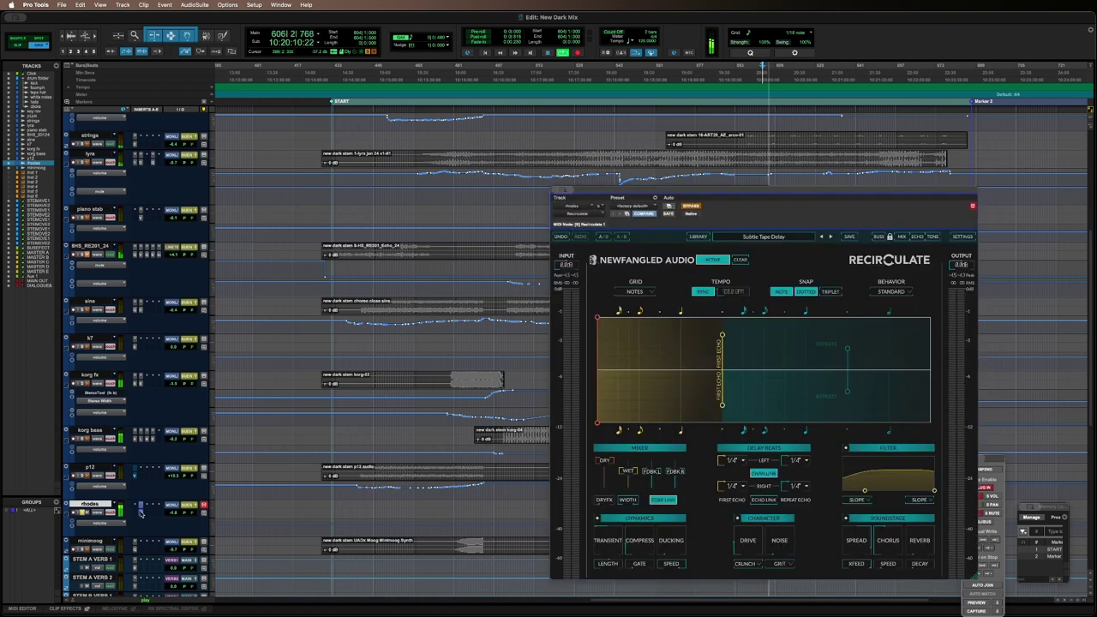
{"action": "key", "text": "space"}
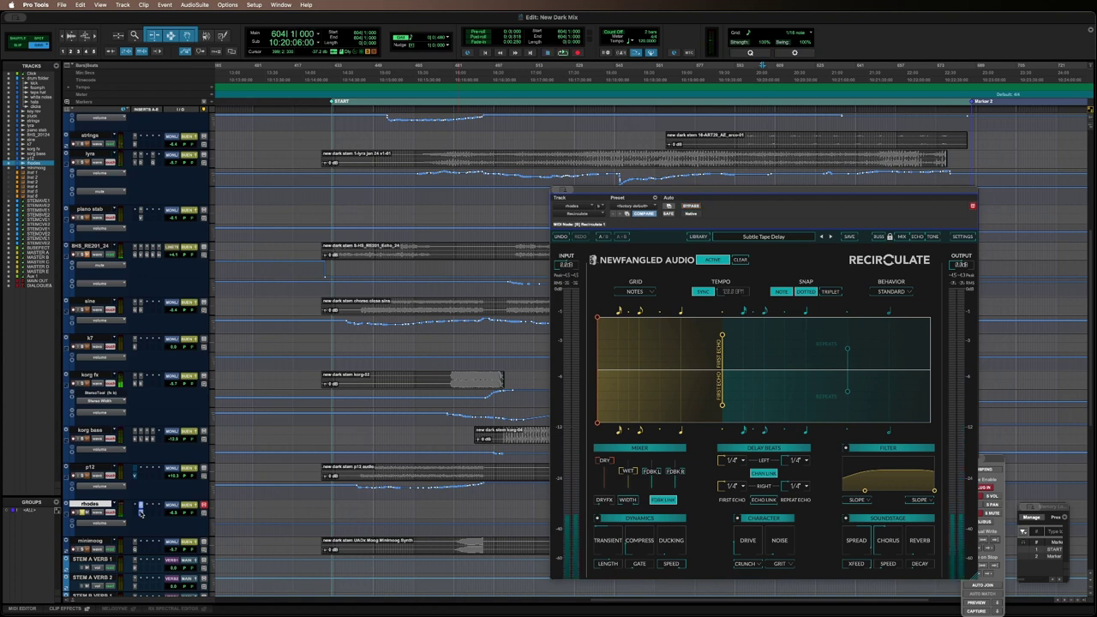
{"action": "key", "text": "space"}
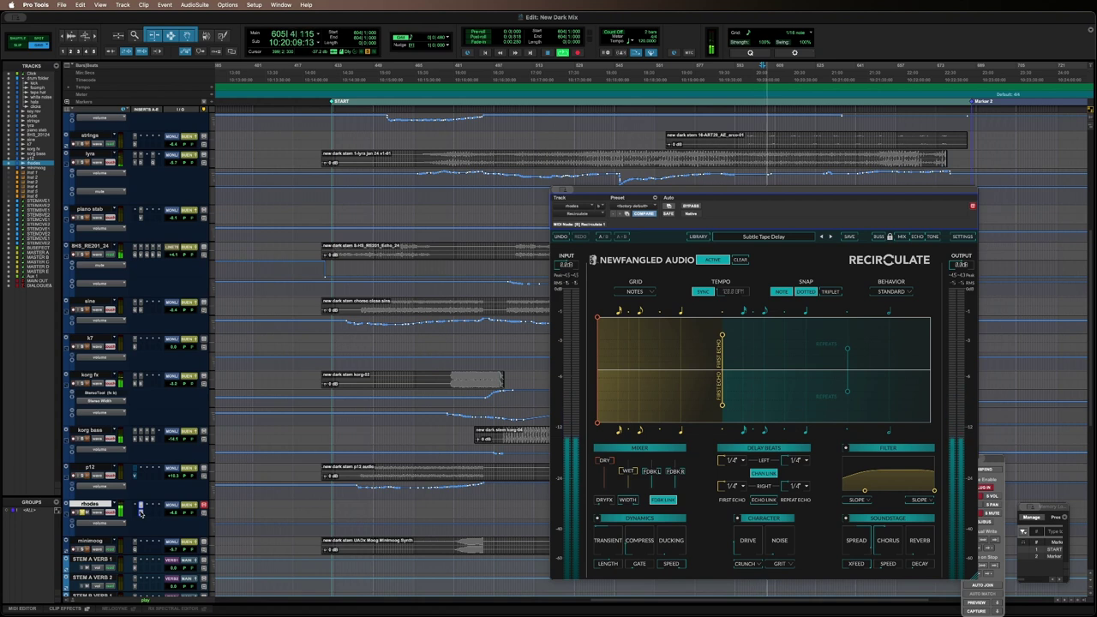
Step: Browse Recirculate's preset list without choosing a preset, and move the plug-in window aside
{"action": "left_click", "coordinate": [774, 237]}
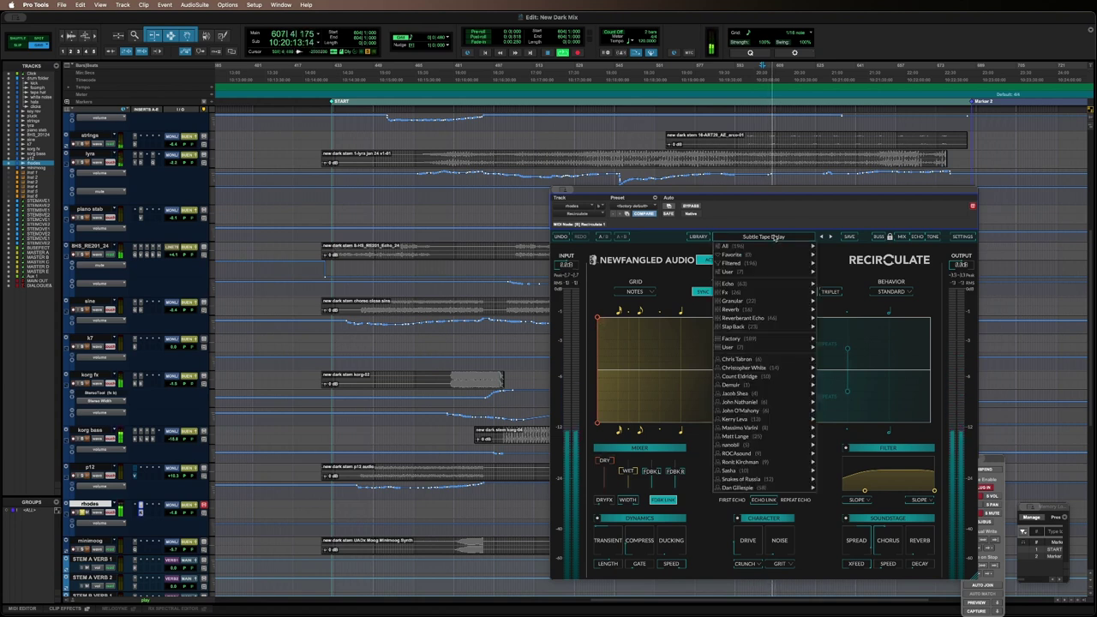
{"action": "mouse_move", "coordinate": [776, 367]}
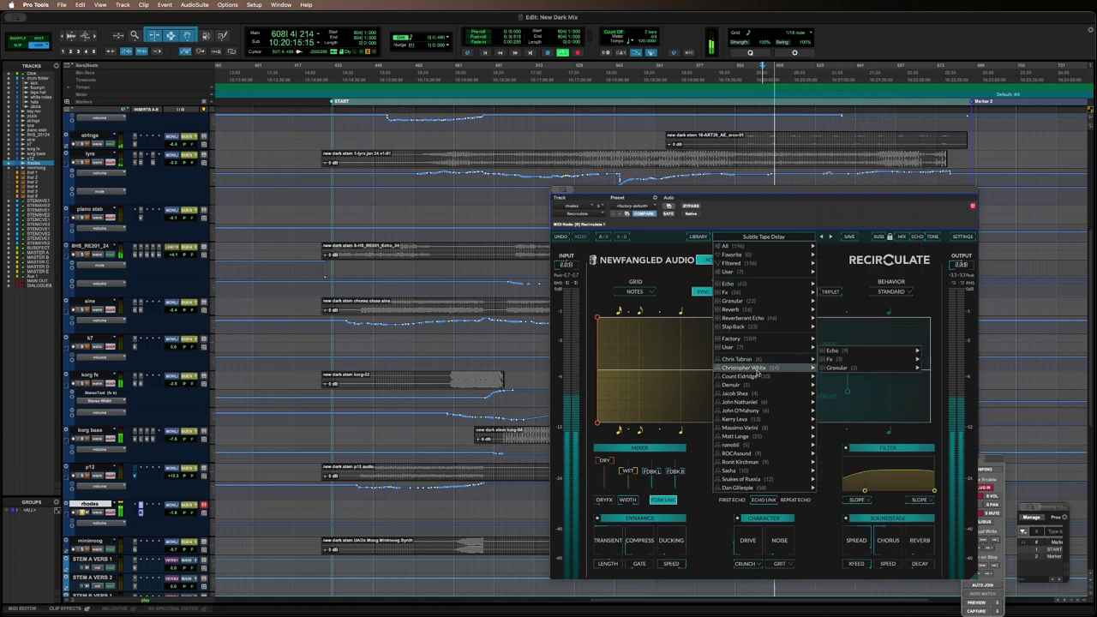
{"action": "mouse_move", "coordinate": [835, 367]}
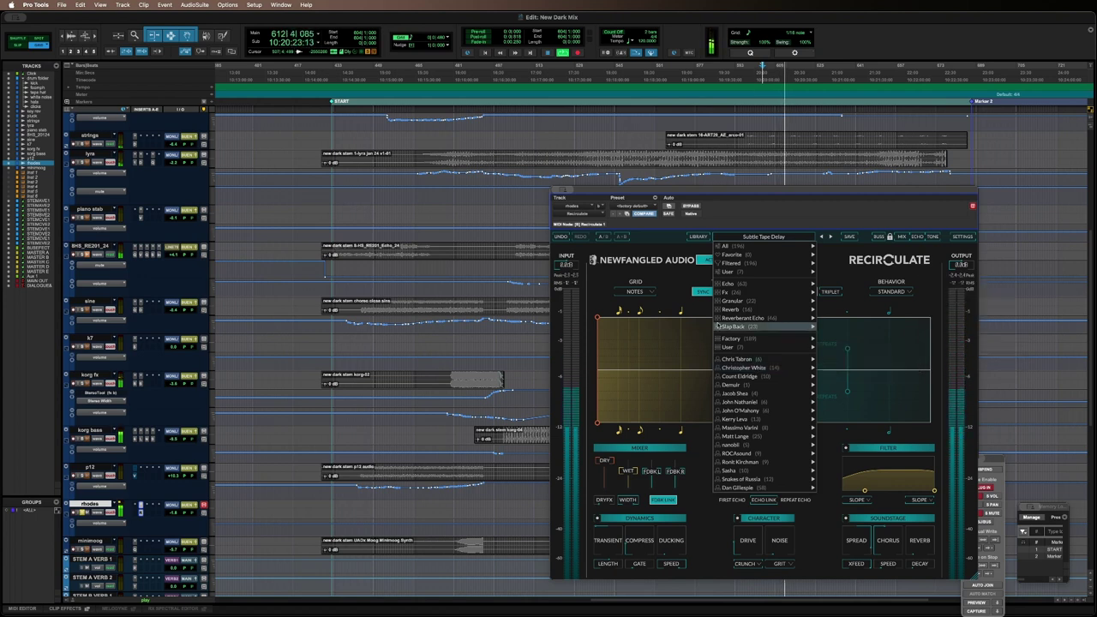
{"action": "left_click", "coordinate": [825, 197]}
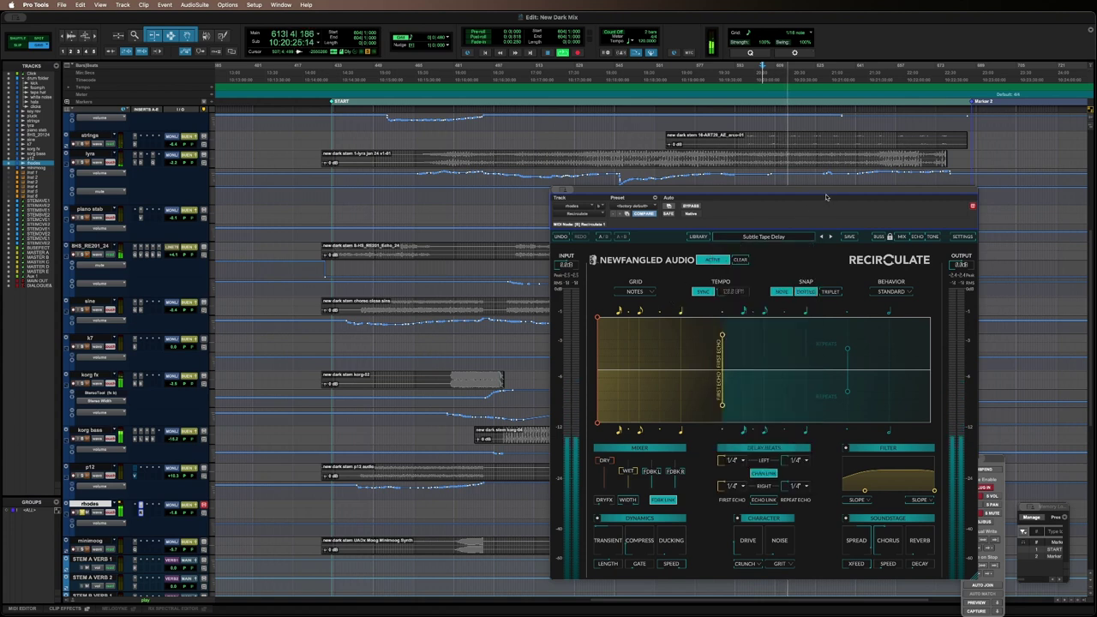
{"action": "left_click_drag", "start_coordinate": [825, 198], "coordinate": [637, 188]}
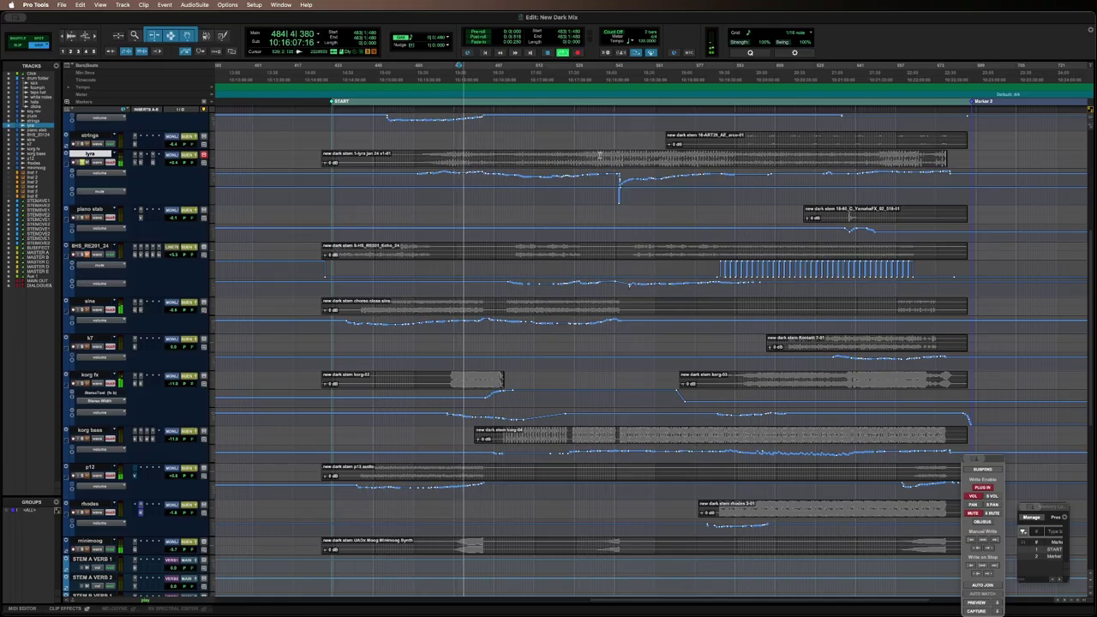
Step: Play the soloed lyra track from bar 539 and from bar 561, checking the Mix window before returning to the Edit window
{"action": "left_click", "coordinate": [600, 156]}
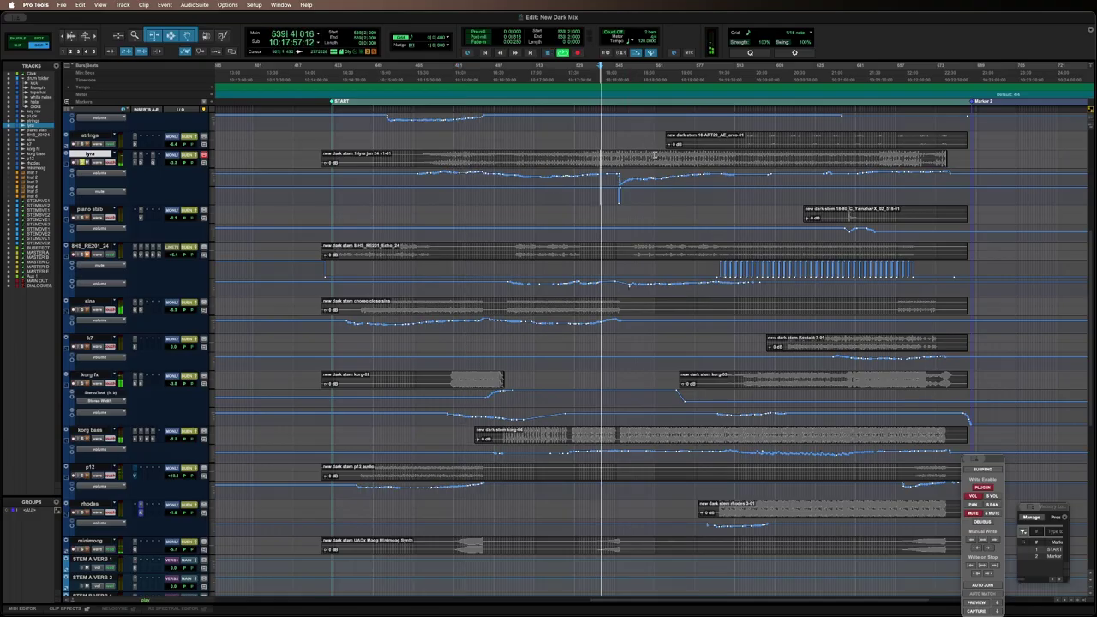
{"action": "left_click", "coordinate": [654, 156]}
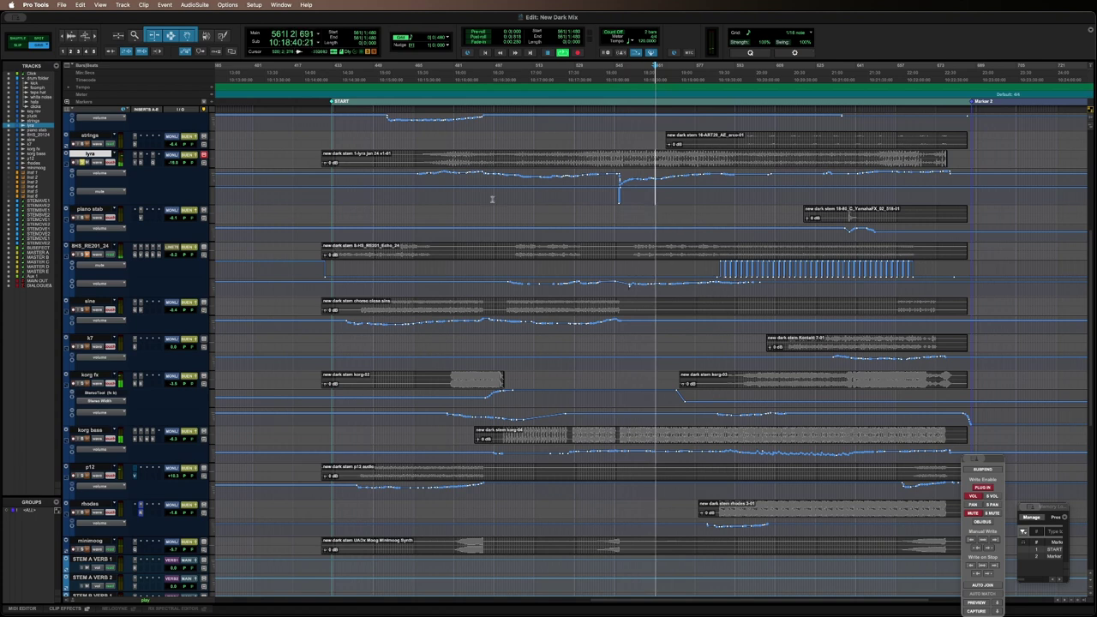
{"action": "key", "text": "super+equal"}
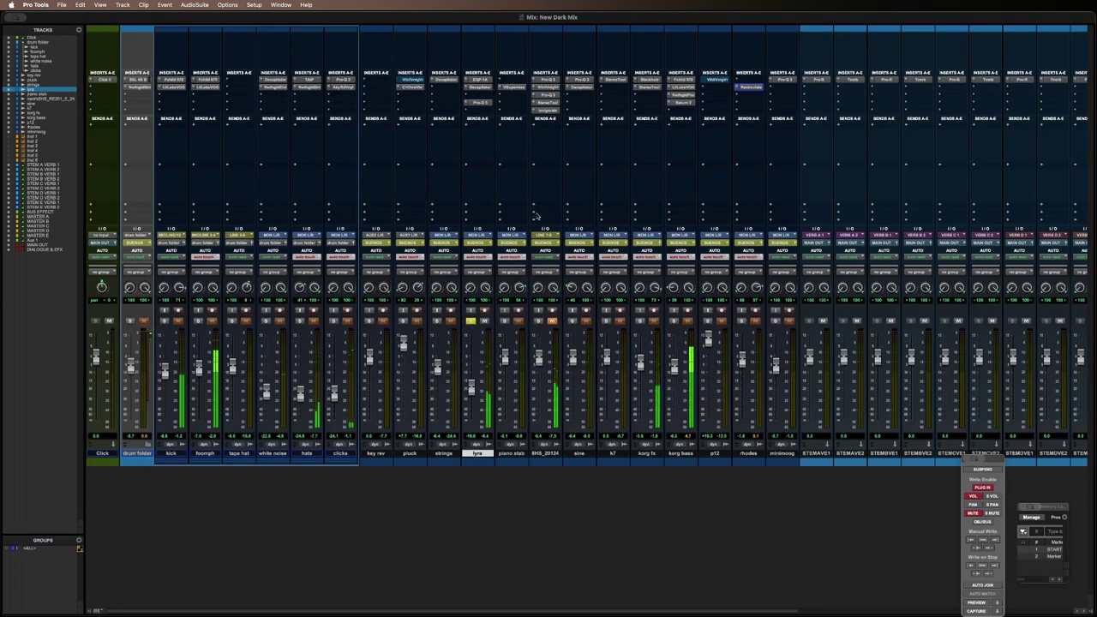
{"action": "key", "text": "super+equal"}
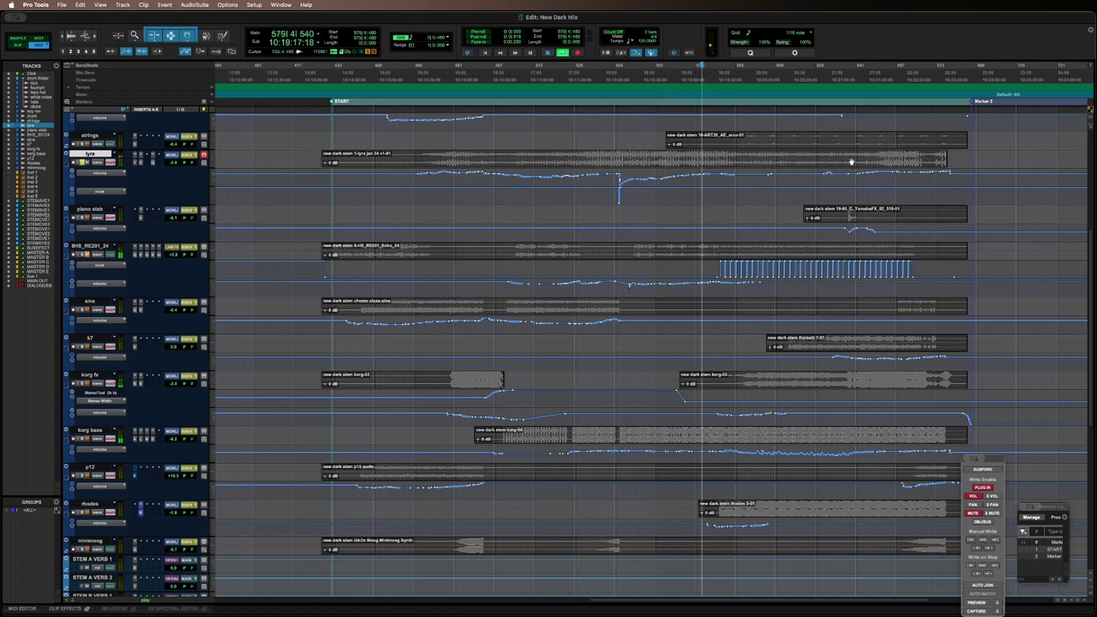
Step: Solo the pluck track and play it from bar 462
{"action": "scroll", "coordinate": [854, 159], "scroll_direction": "up", "scroll_amount": 3}
{"action": "scroll", "coordinate": [828, 159], "scroll_direction": "up", "scroll_amount": 4}
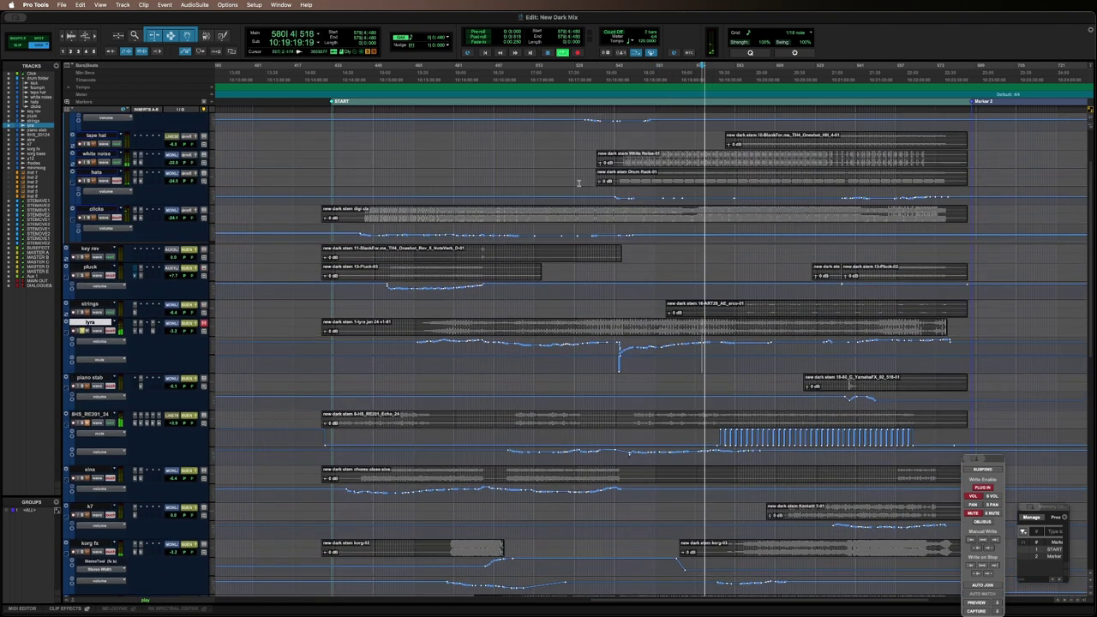
{"action": "left_click", "coordinate": [407, 272]}
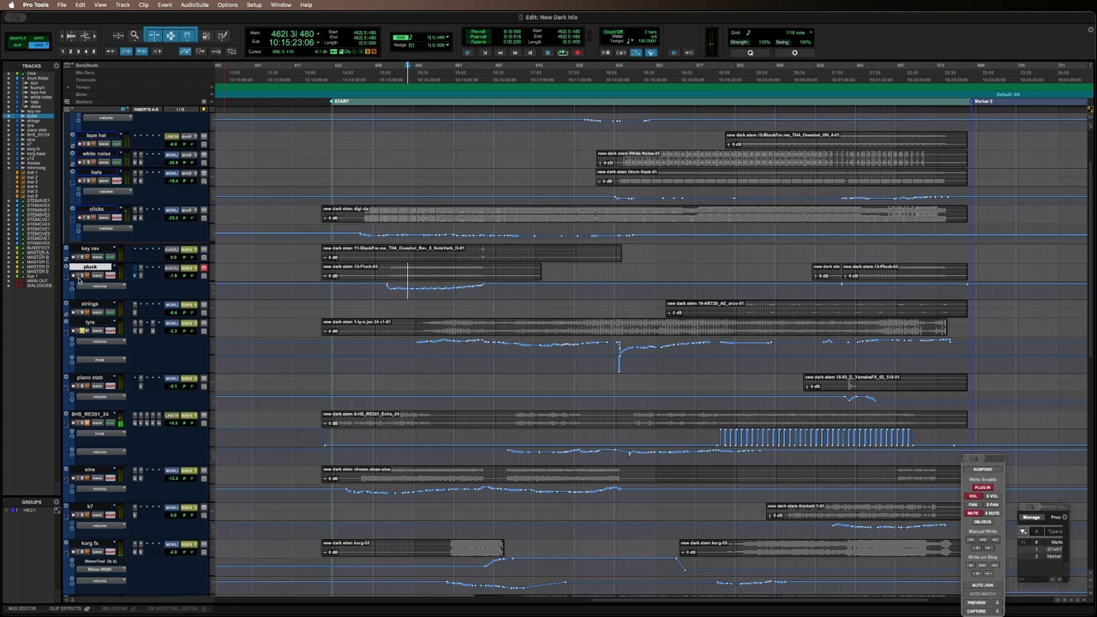
{"action": "key", "text": "space"}
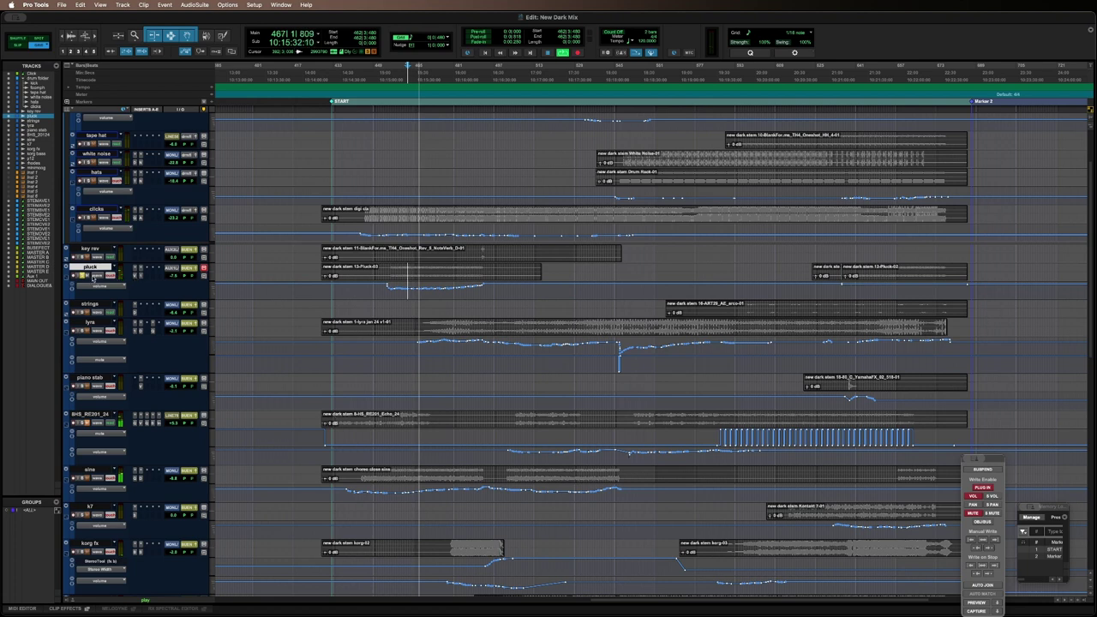
Step: Open the pluck track's C1 Chorus/Vibrato insert in the Mix window and compare it bypassed and active during playback
{"action": "key", "text": "super+equal"}
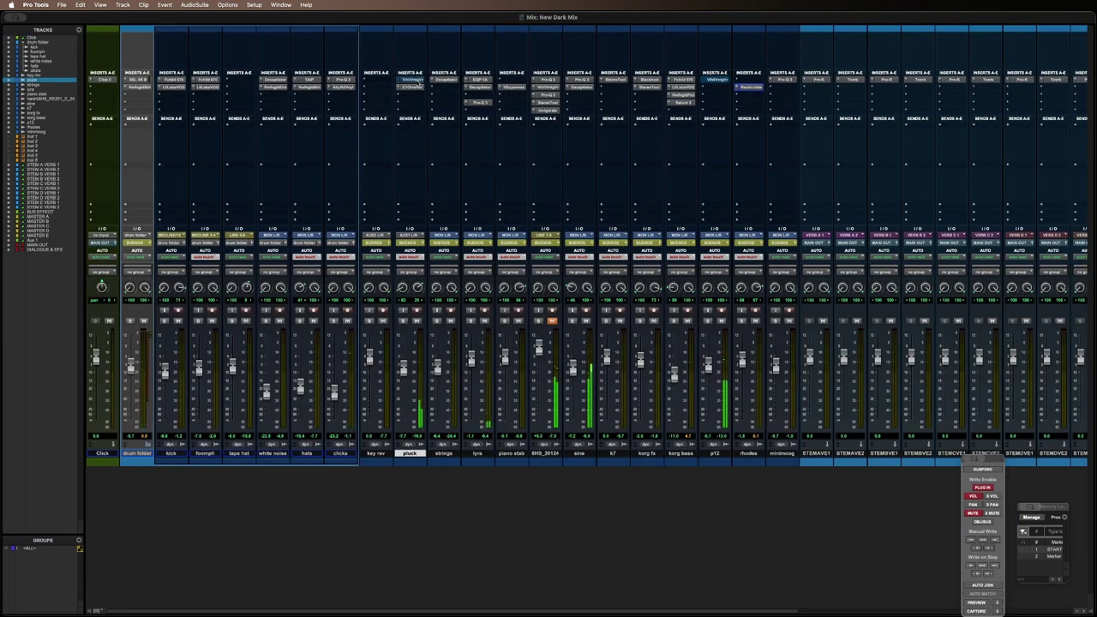
{"action": "left_click", "coordinate": [411, 89]}
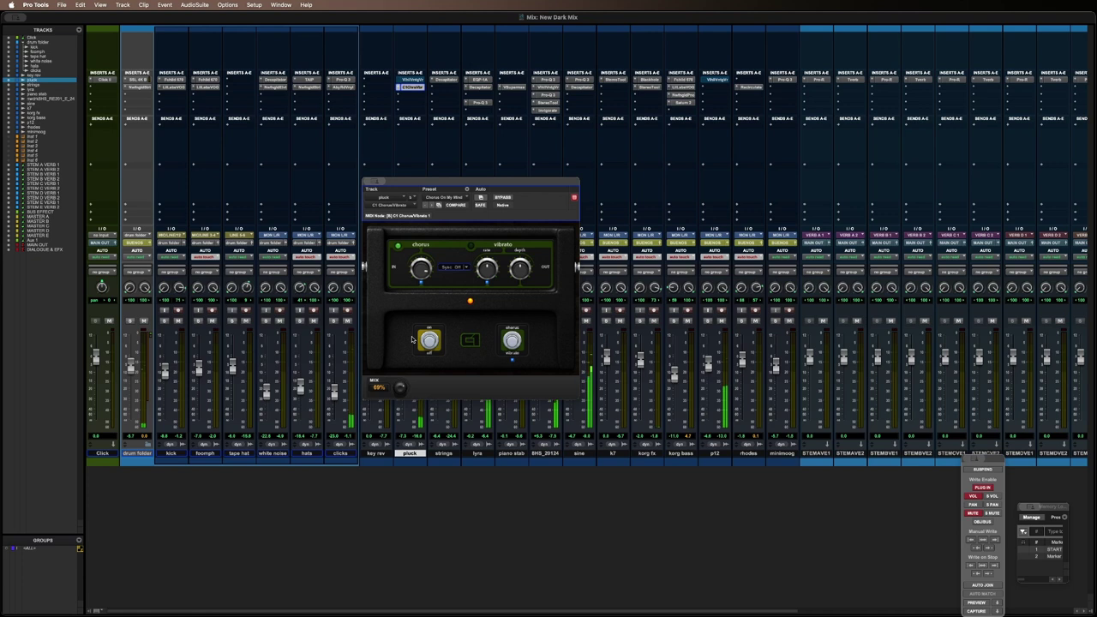
{"action": "scroll", "coordinate": [412, 340], "scroll_direction": "right", "scroll_amount": 5}
{"action": "left_click_drag", "start_coordinate": [429, 340], "coordinate": [428, 340]}
{"action": "left_click", "coordinate": [502, 197]}
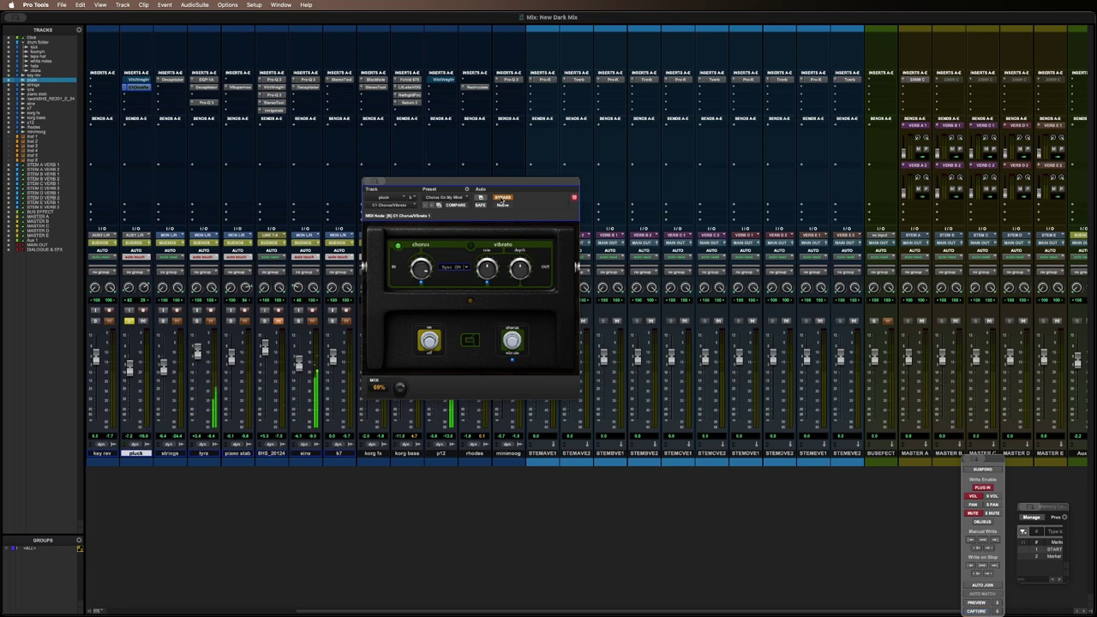
{"action": "left_click", "coordinate": [502, 197]}
Step: Toggle the pluck track's solo, close the chorus plug-in and look over the tracks in the Edit window
{"action": "key", "text": "shift+s"}
{"action": "key", "text": "shift+s"}
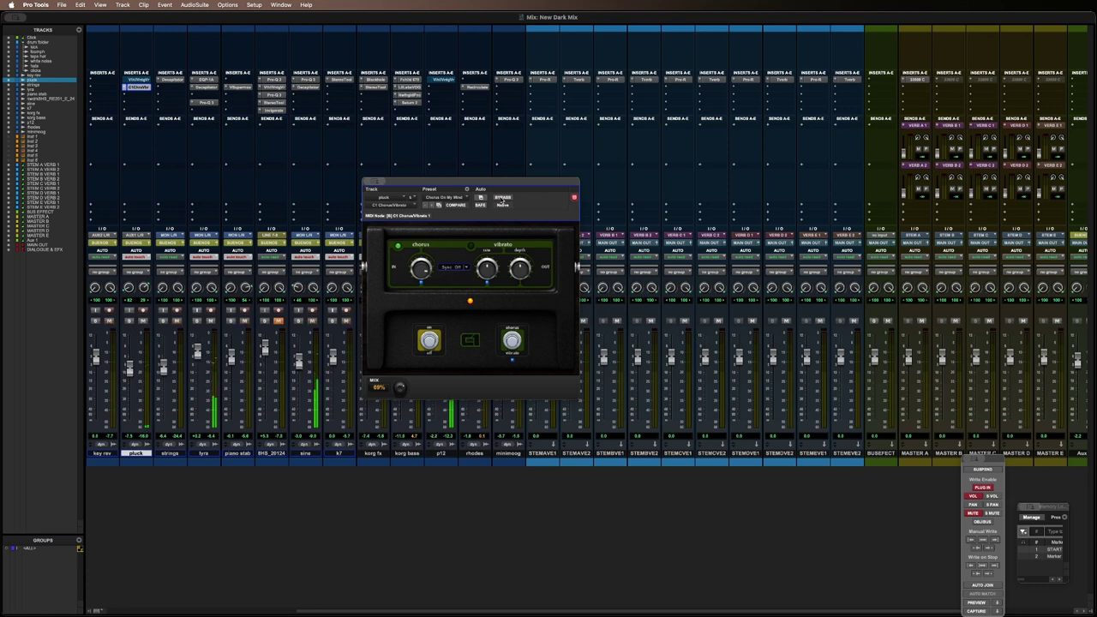
{"action": "key", "text": "super+w"}
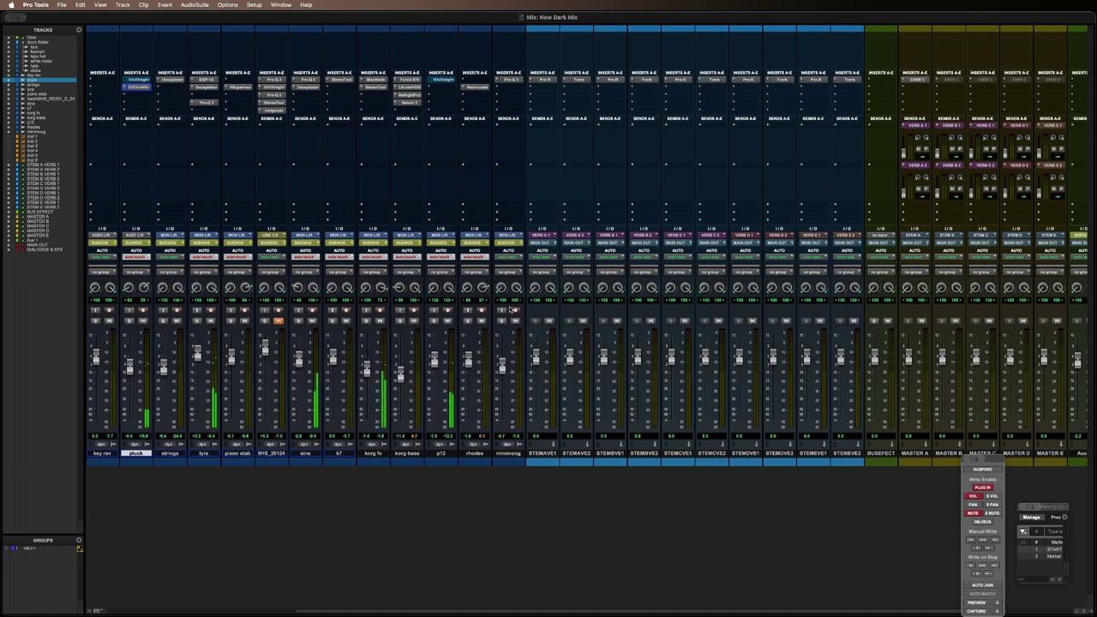
{"action": "key", "text": "super+equal"}
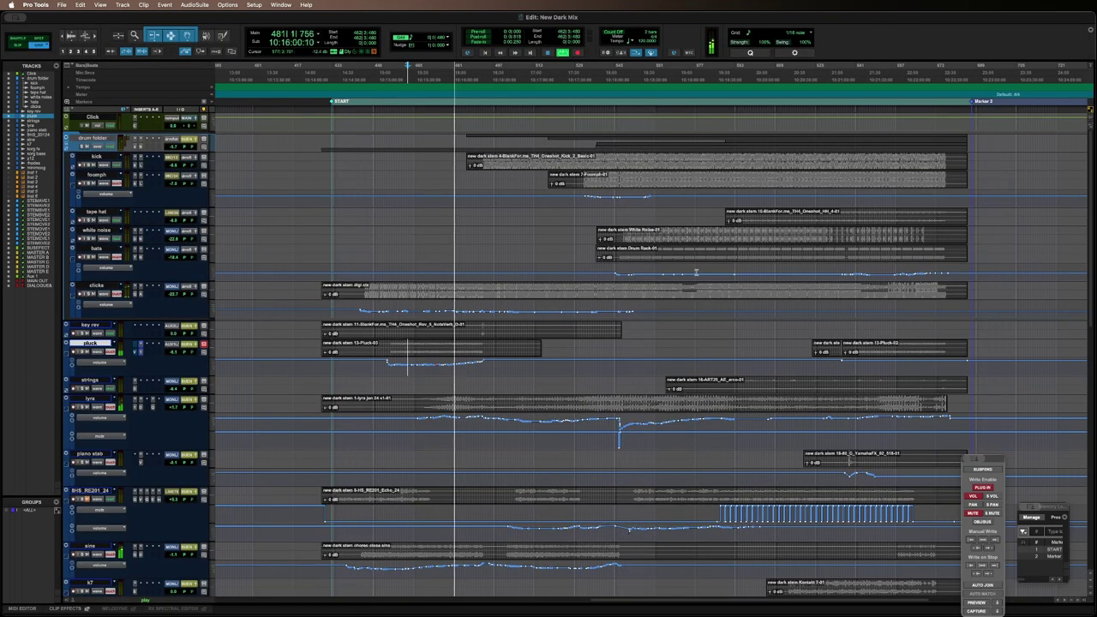
{"action": "scroll", "coordinate": [814, 257], "scroll_direction": "down", "scroll_amount": 3}
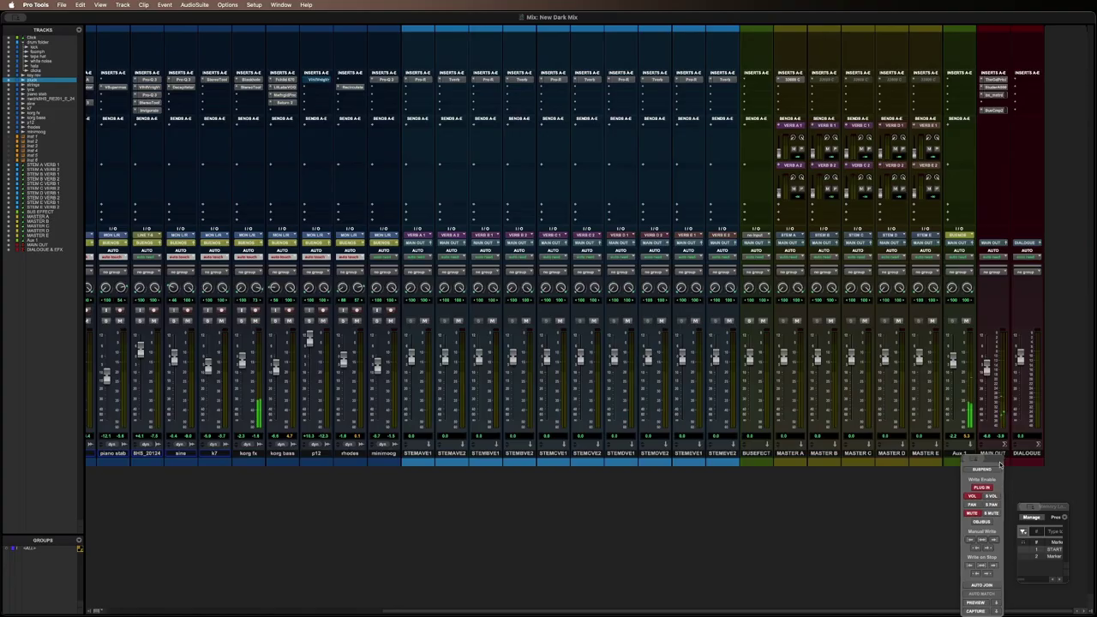
Step: Move the Automation window clear of the Mix strips, and ride the Aux 1 volume down to about -20 dB and back up to about +1 dB
{"action": "left_click_drag", "start_coordinate": [999, 465], "coordinate": [998, 496]}
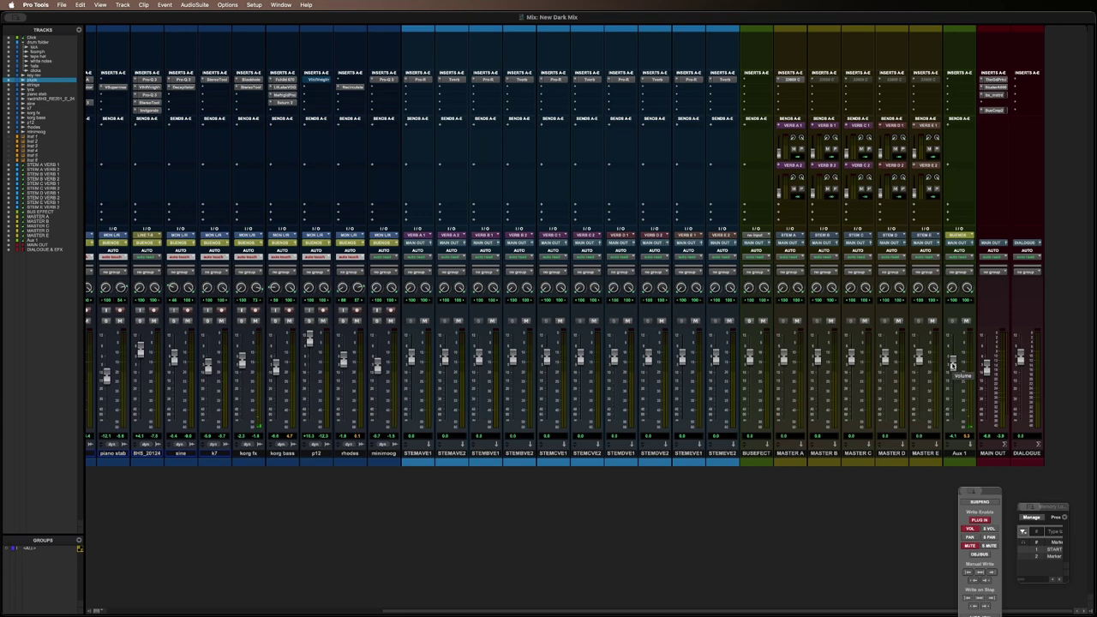
{"action": "left_click_drag", "start_coordinate": [951, 366], "coordinate": [953, 398]}
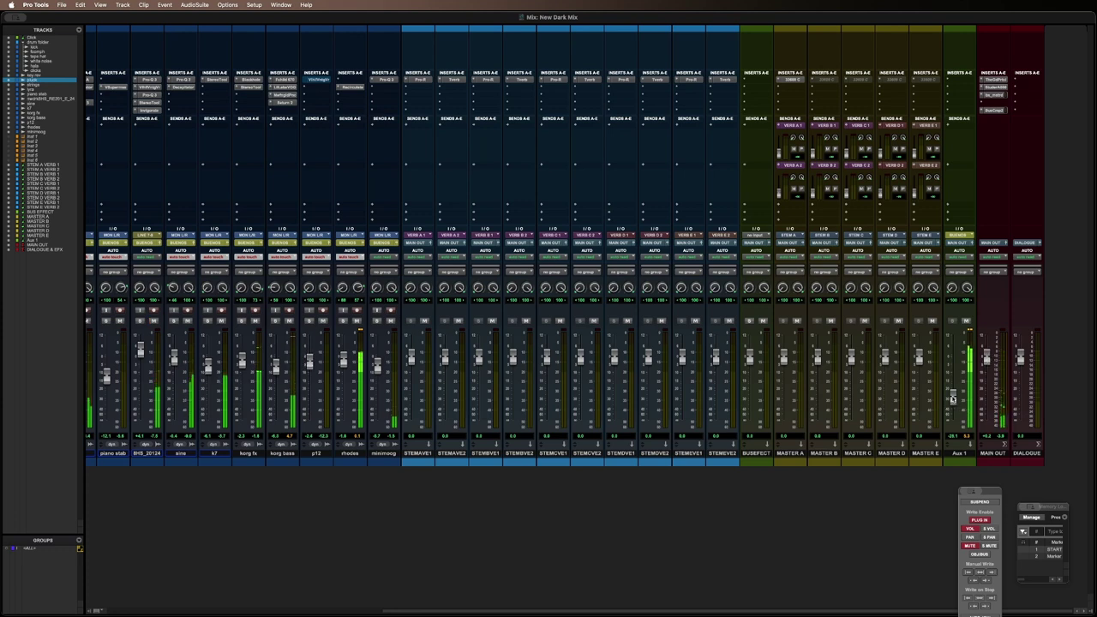
{"action": "left_click_drag", "start_coordinate": [952, 399], "coordinate": [952, 357]}
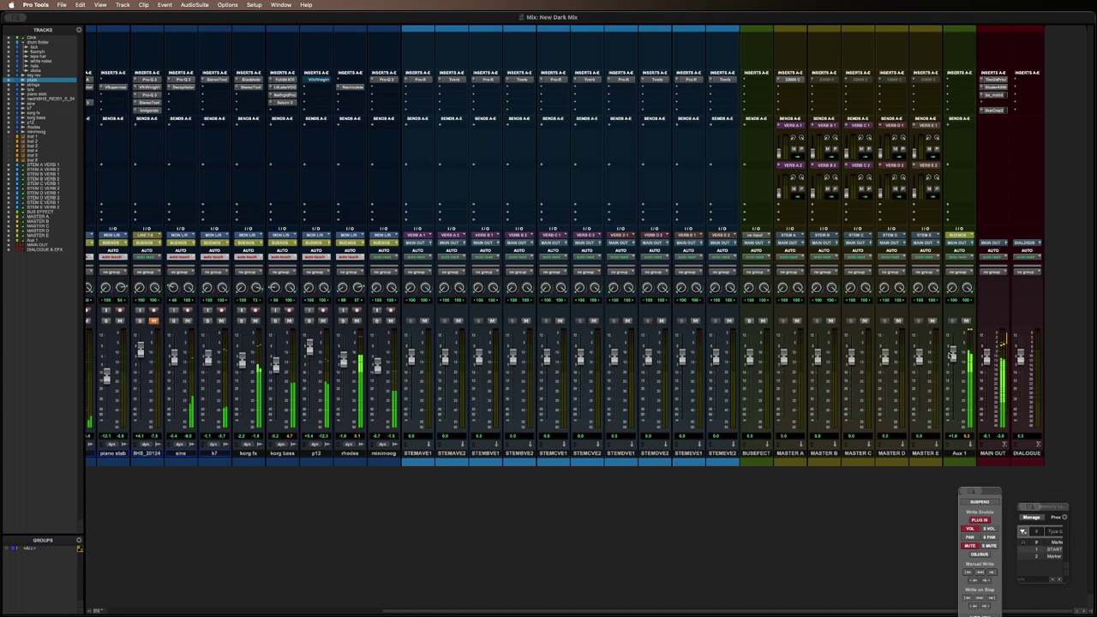
Step: Play the mix from bar 503 on the korg bass track and raise the Aux 1 volume to about +0.2 dB
{"action": "key", "text": "super+equal"}
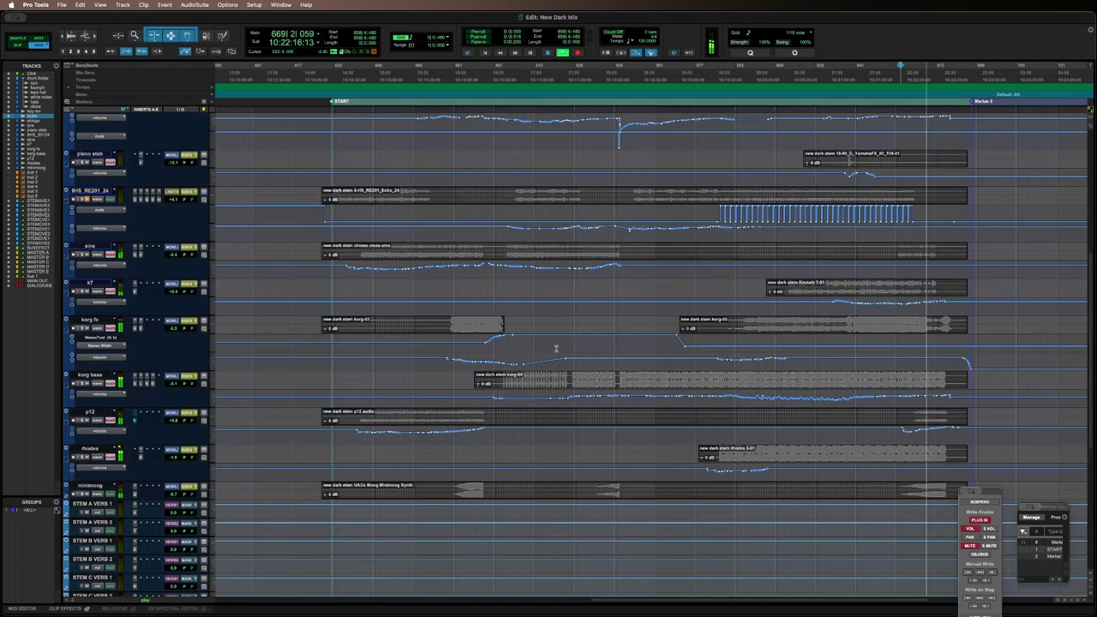
{"action": "left_click", "coordinate": [510, 382]}
{"action": "key", "text": "space"}
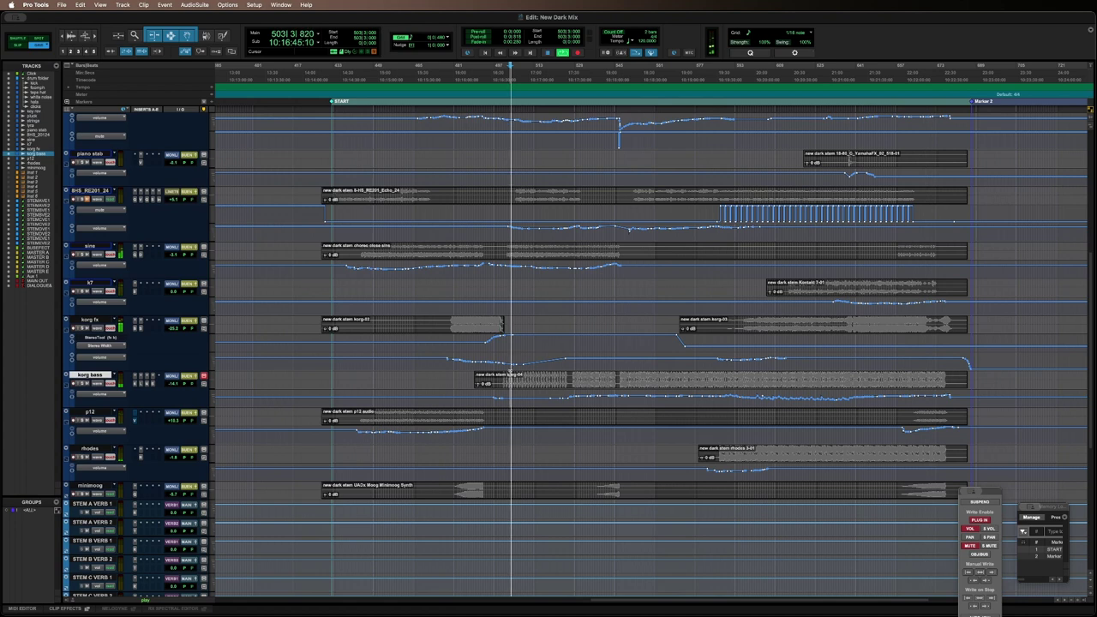
{"action": "key", "text": "super+equal"}
{"action": "left_click_drag", "start_coordinate": [953, 381], "coordinate": [952, 360]}
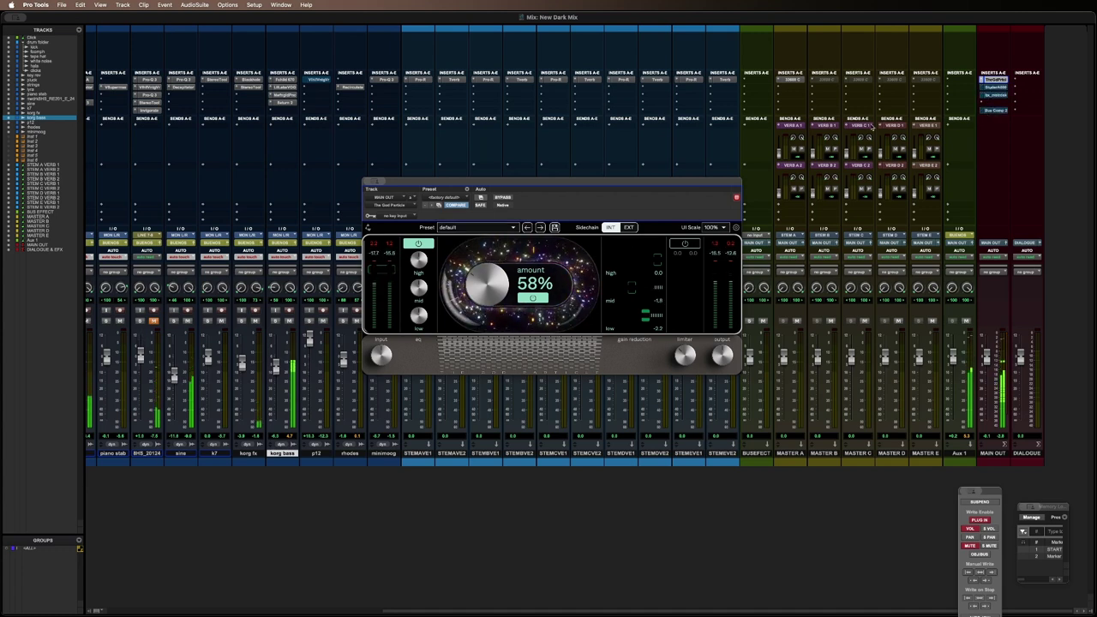
Step: Compare The God Particle insert on MAIN OUT bypassed and active, pausing and resuming playback
{"action": "left_click", "coordinate": [999, 79], "text": "super"}
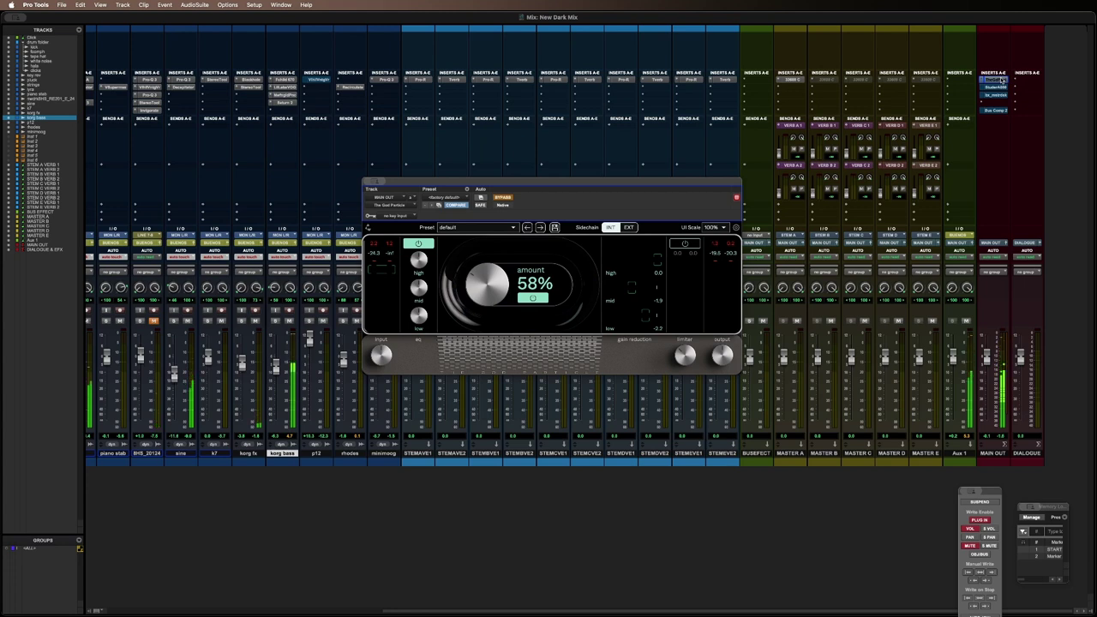
{"action": "left_click", "coordinate": [999, 79], "text": "super"}
{"action": "key", "text": "space"}
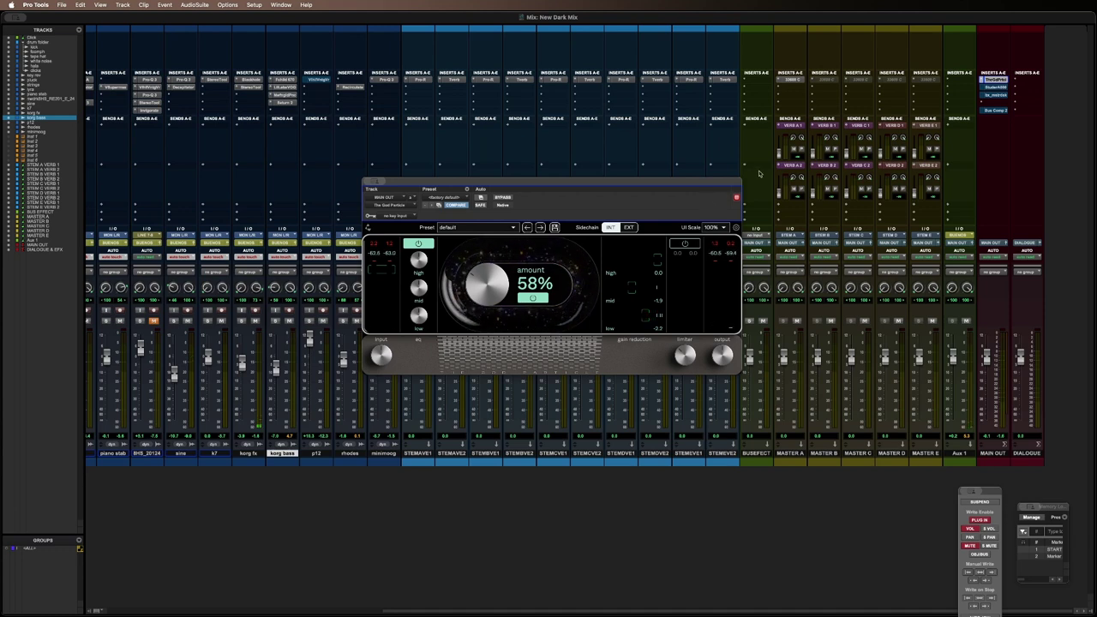
{"action": "left_click", "coordinate": [995, 81], "text": "super"}
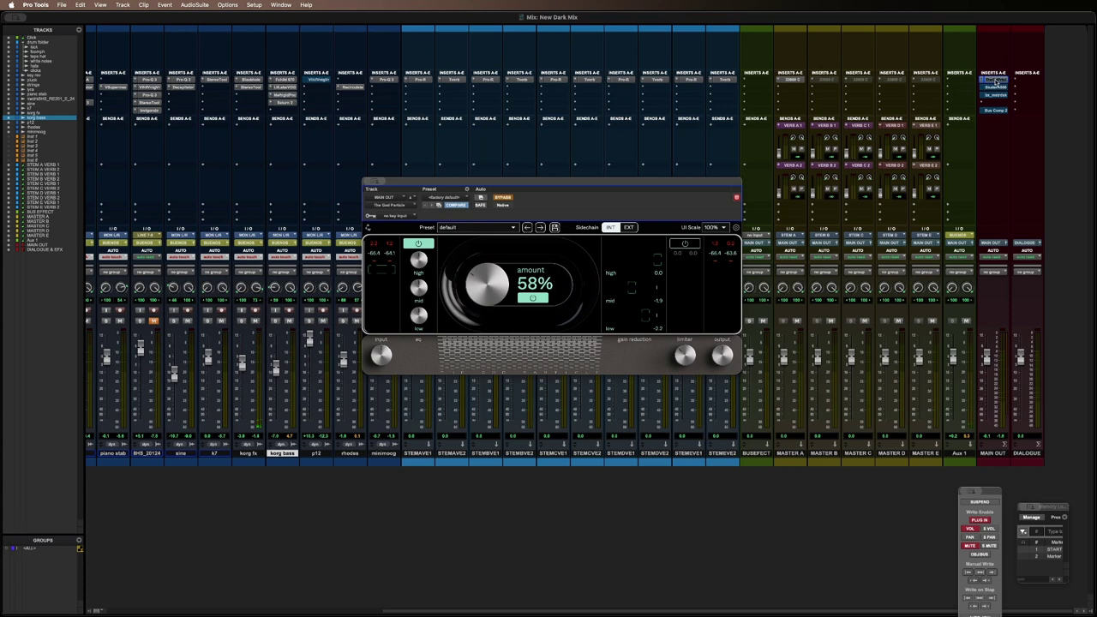
{"action": "key", "text": "space"}
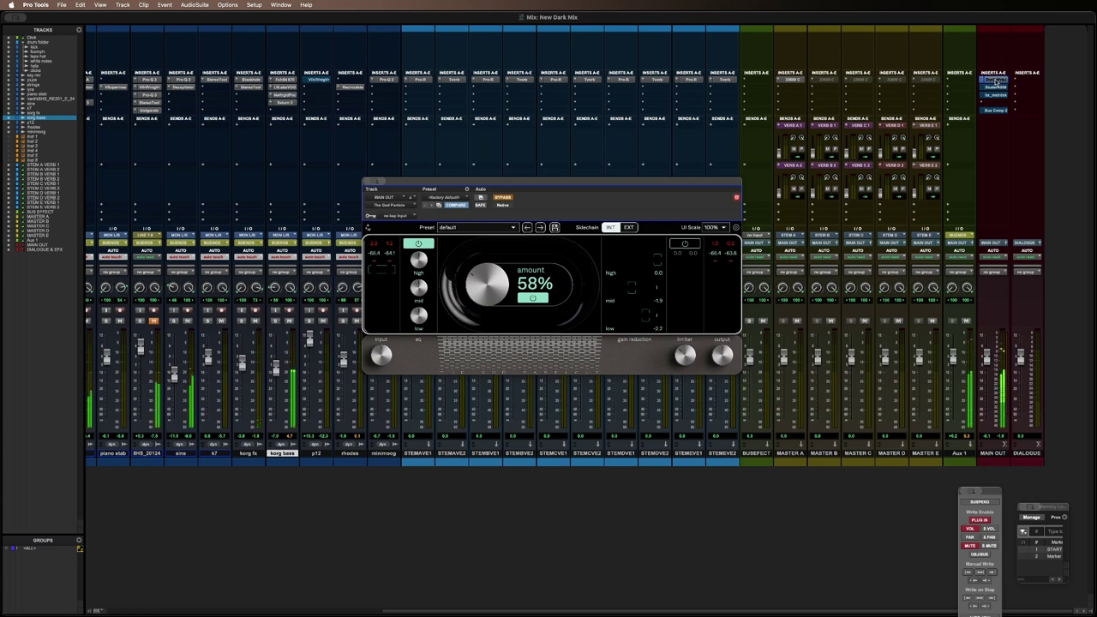
{"action": "left_click", "coordinate": [995, 80], "text": "super"}
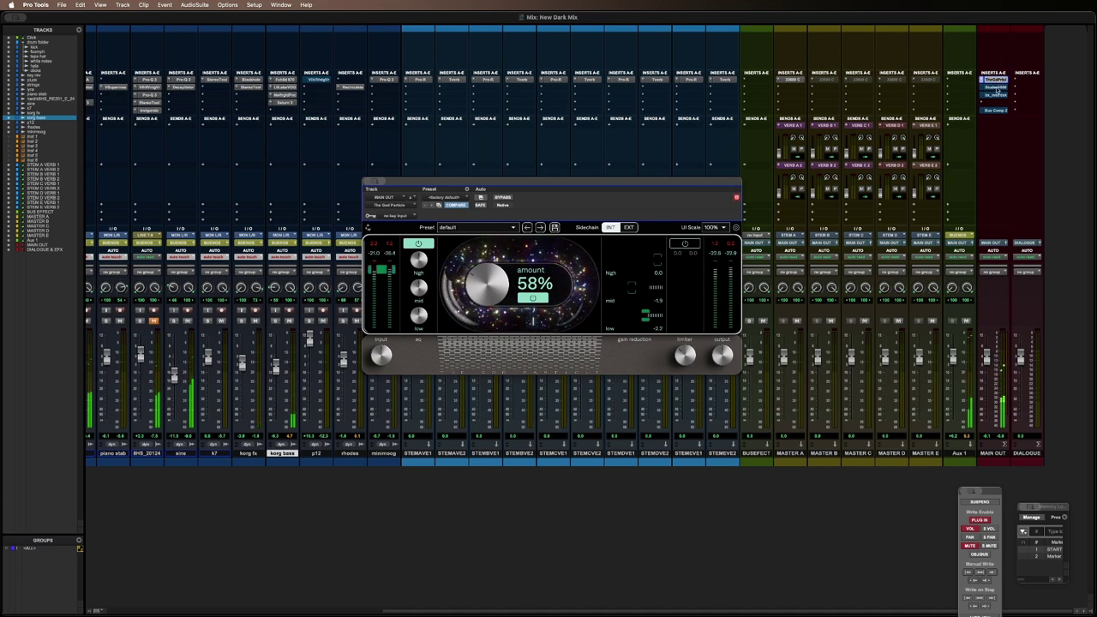
Step: Open the Studer A800 and bx_masterdesk inserts on MAIN OUT, and move the bx_masterdesk window aside
{"action": "left_click", "coordinate": [996, 87]}
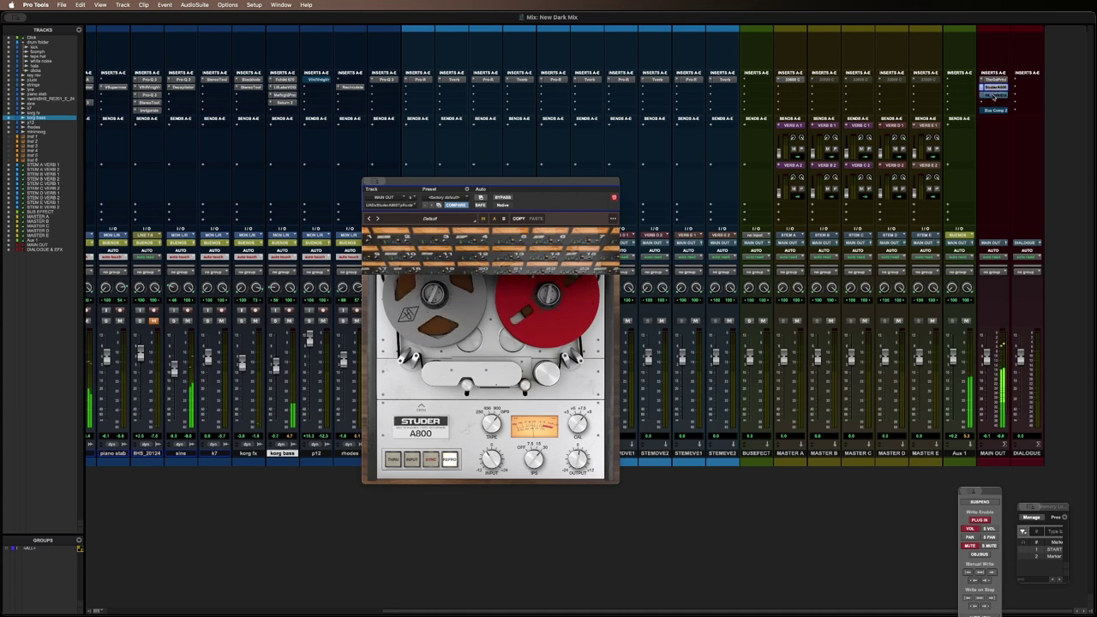
{"action": "left_click", "coordinate": [993, 95]}
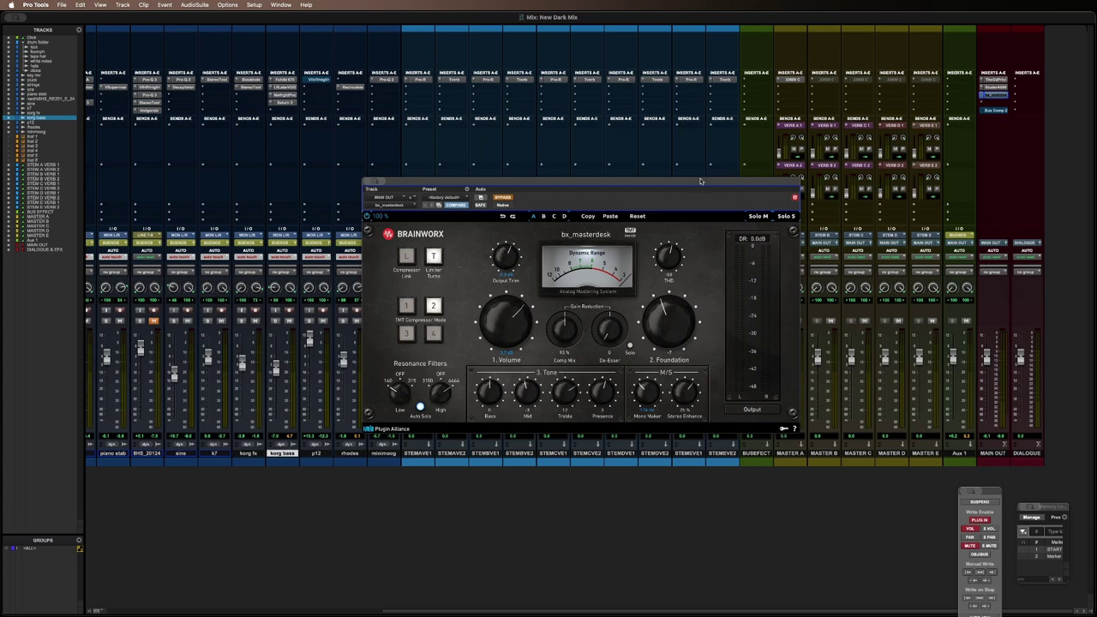
{"action": "left_click_drag", "start_coordinate": [681, 183], "coordinate": [794, 166]}
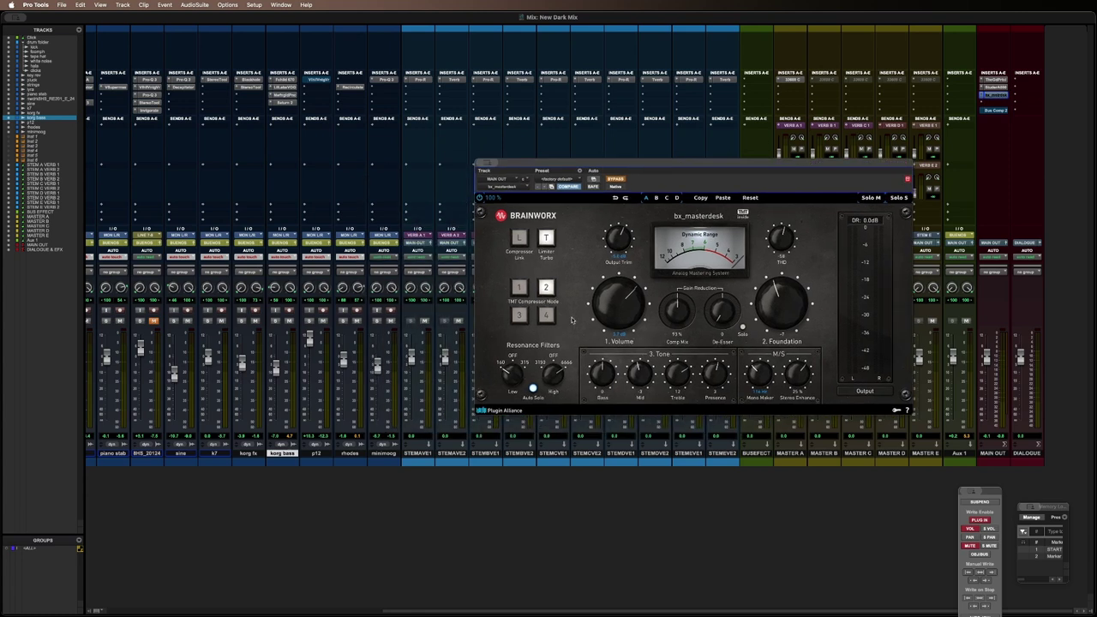
{"action": "left_click_drag", "start_coordinate": [749, 166], "coordinate": [719, 178]}
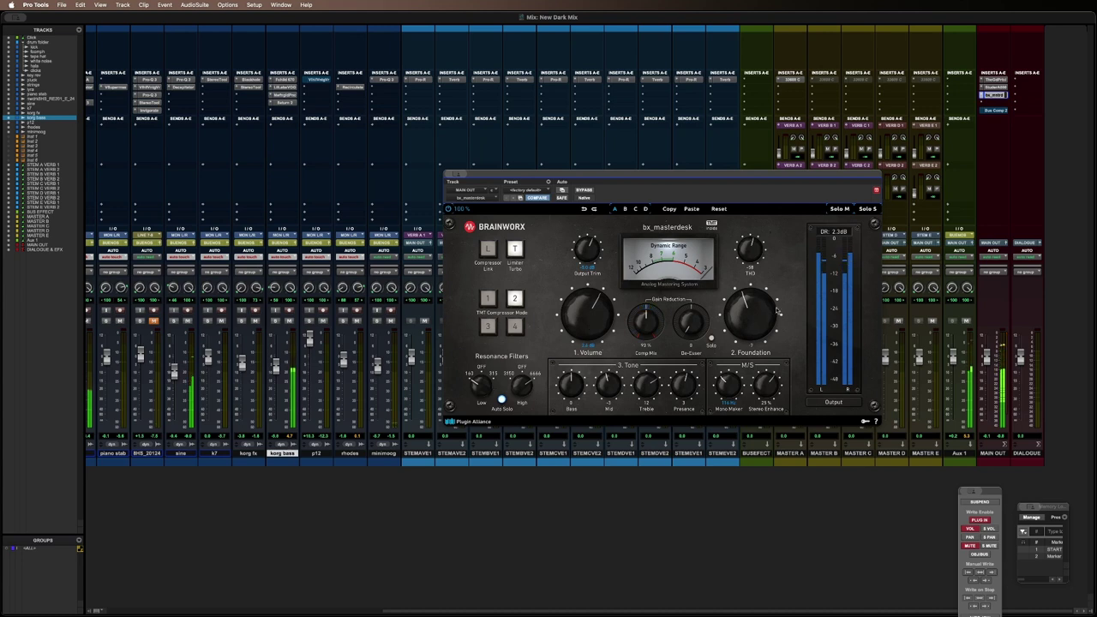
Step: Adjust bx_masterdesk's tone controls during playback, setting Foundation to about -16 and Stereo Enhance to about 63%
{"action": "left_click_drag", "start_coordinate": [757, 322], "coordinate": [755, 345]}
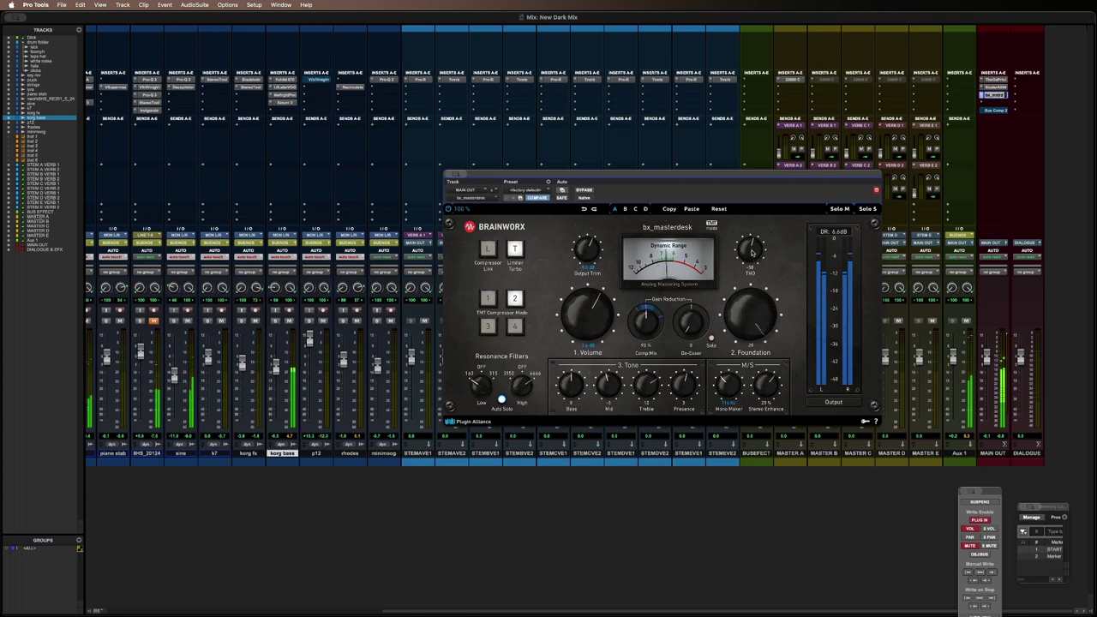
{"action": "scroll", "coordinate": [750, 283], "scroll_direction": "down", "scroll_amount": 3}
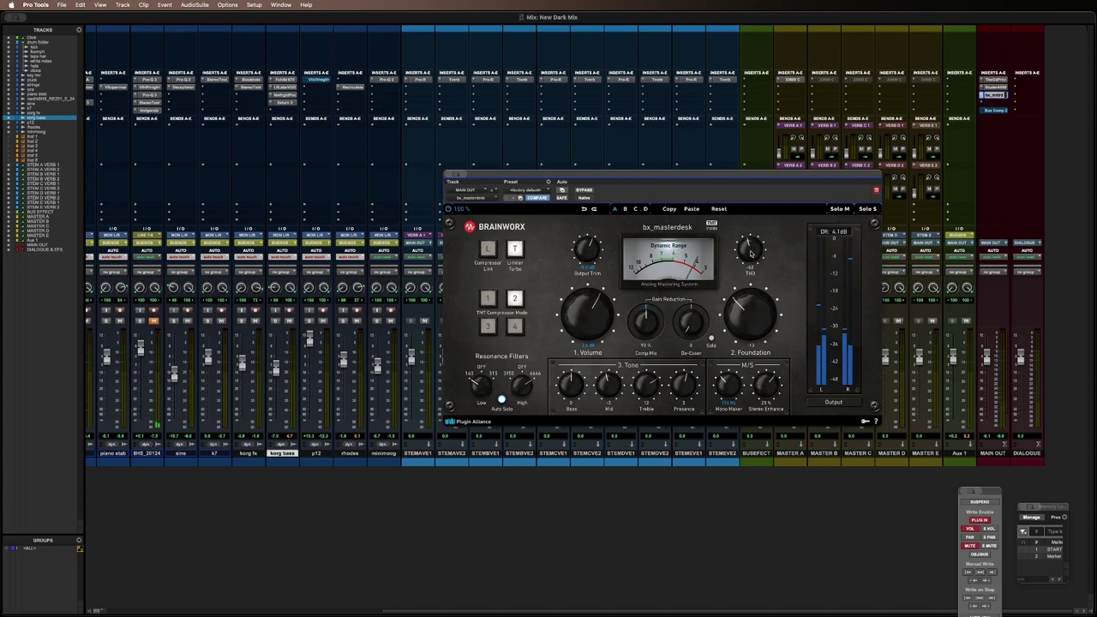
{"action": "scroll", "coordinate": [750, 251], "scroll_direction": "up", "scroll_amount": 2}
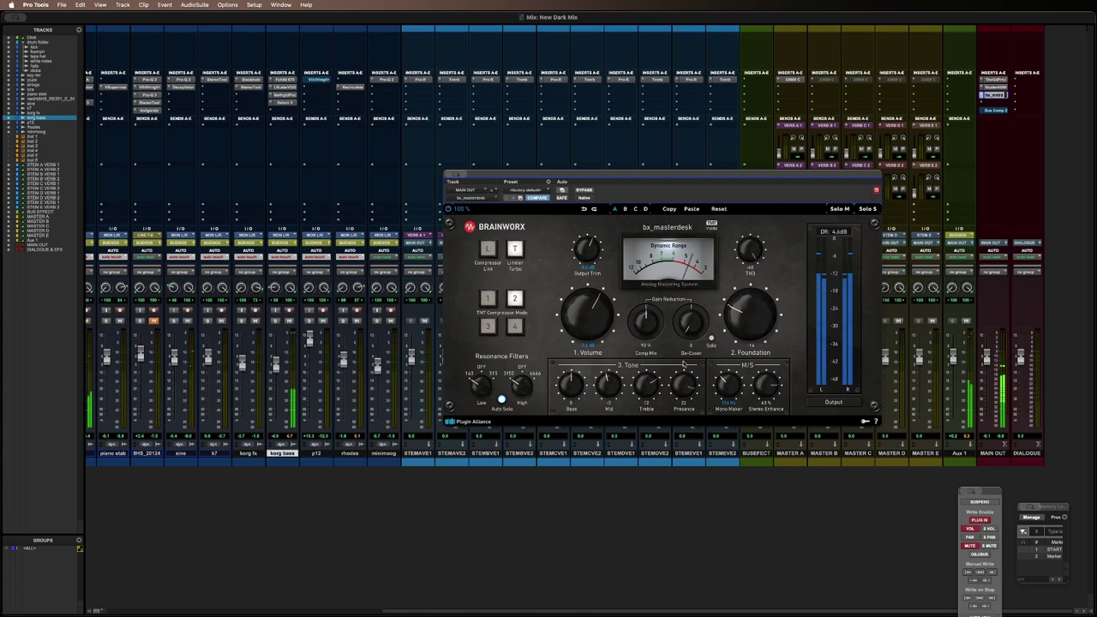
Step: Select the hats track in the Mix window, switch to the Edit window and dismiss the bx_masterdesk window
{"action": "scroll", "coordinate": [287, 396], "scroll_direction": "left", "scroll_amount": 1}
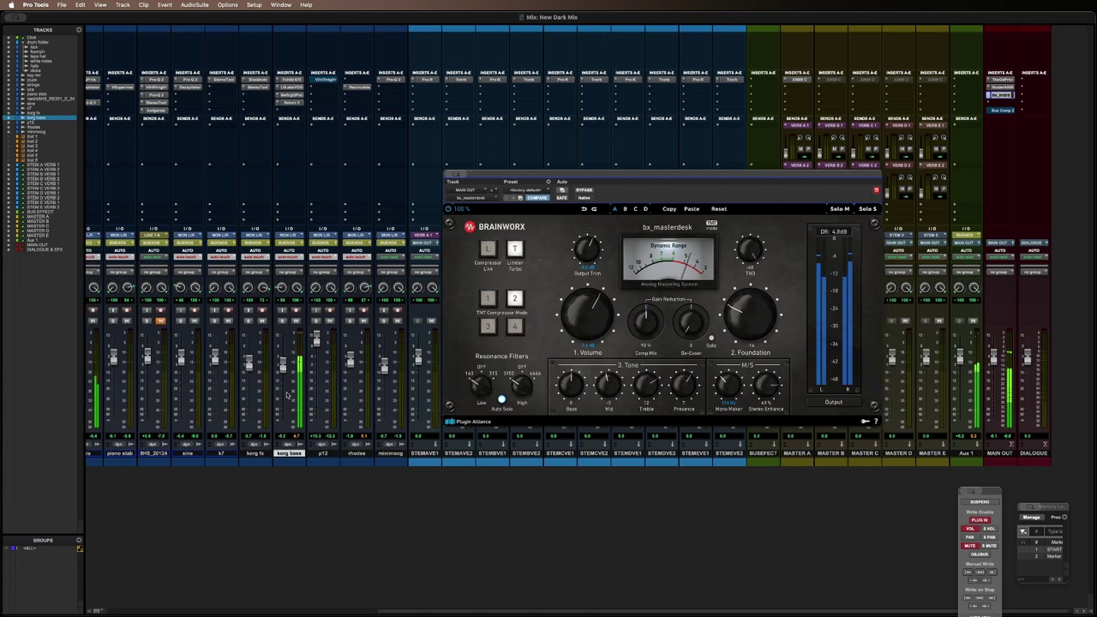
{"action": "scroll", "coordinate": [288, 396], "scroll_direction": "left", "scroll_amount": 5}
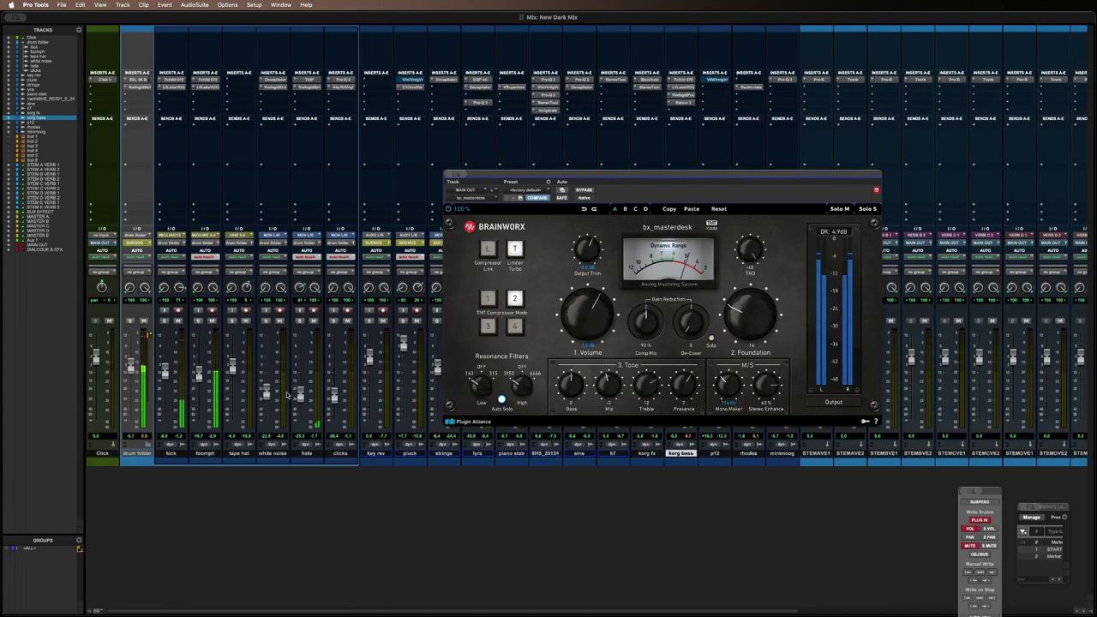
{"action": "left_click", "coordinate": [304, 452]}
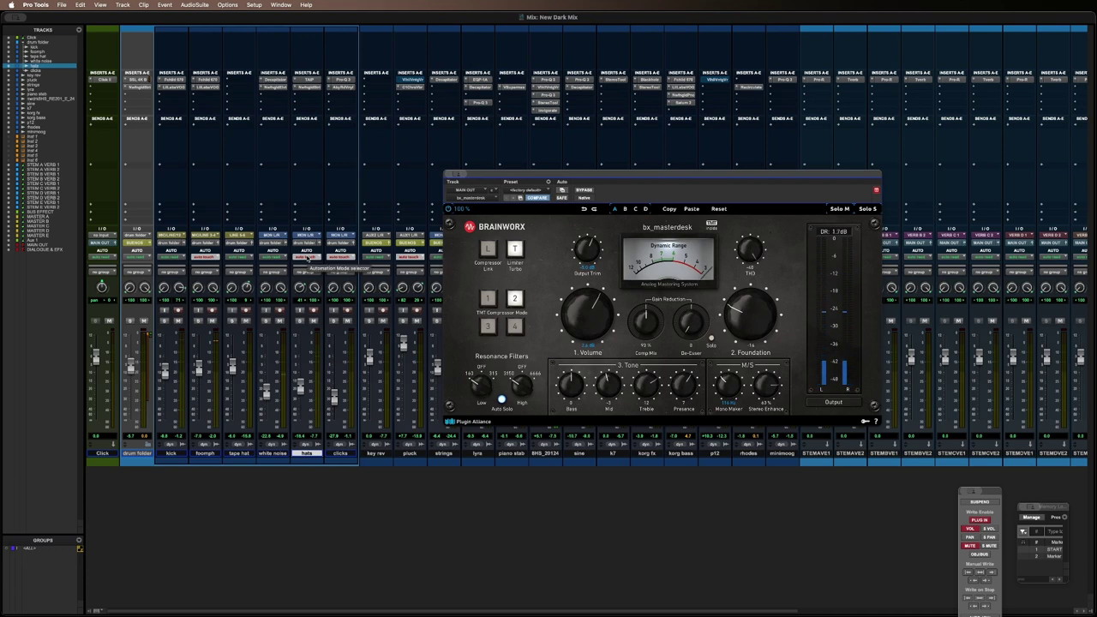
{"action": "key", "text": "super+equal"}
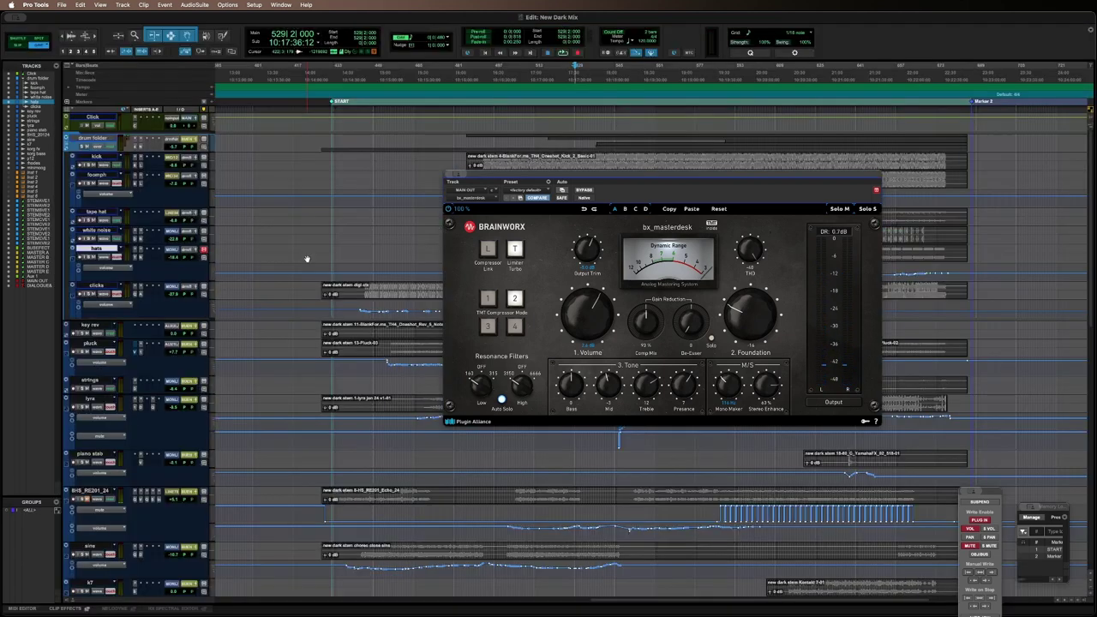
{"action": "key", "text": "ctrl+alt+super+w"}
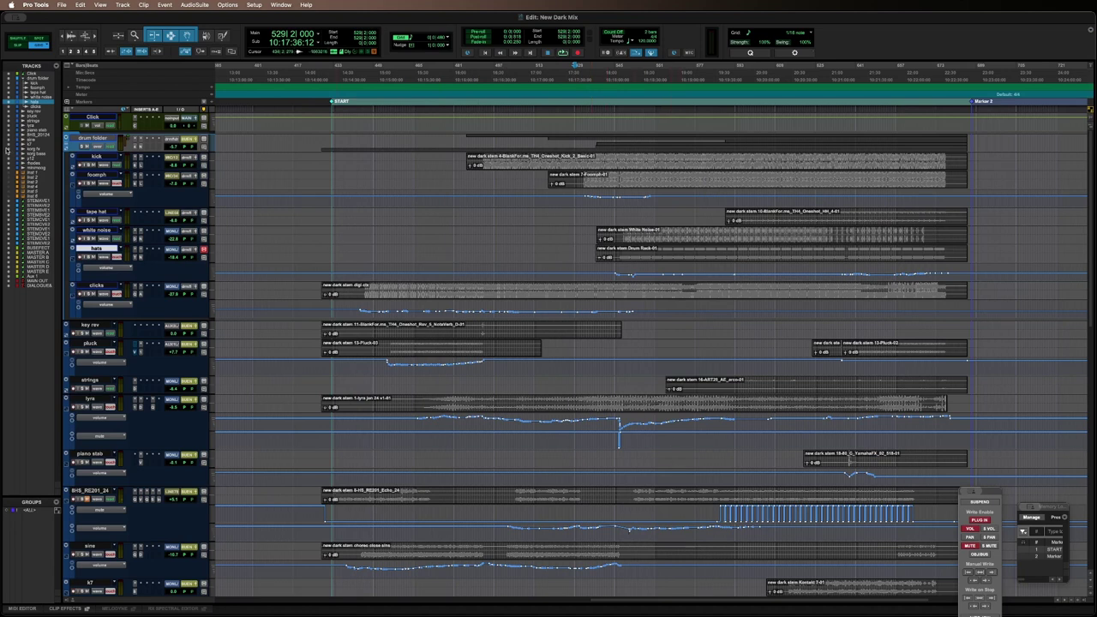
Step: Check the available undo and editing commands without choosing one, and switch back to the Mix window
{"action": "left_click", "coordinate": [79, 6]}
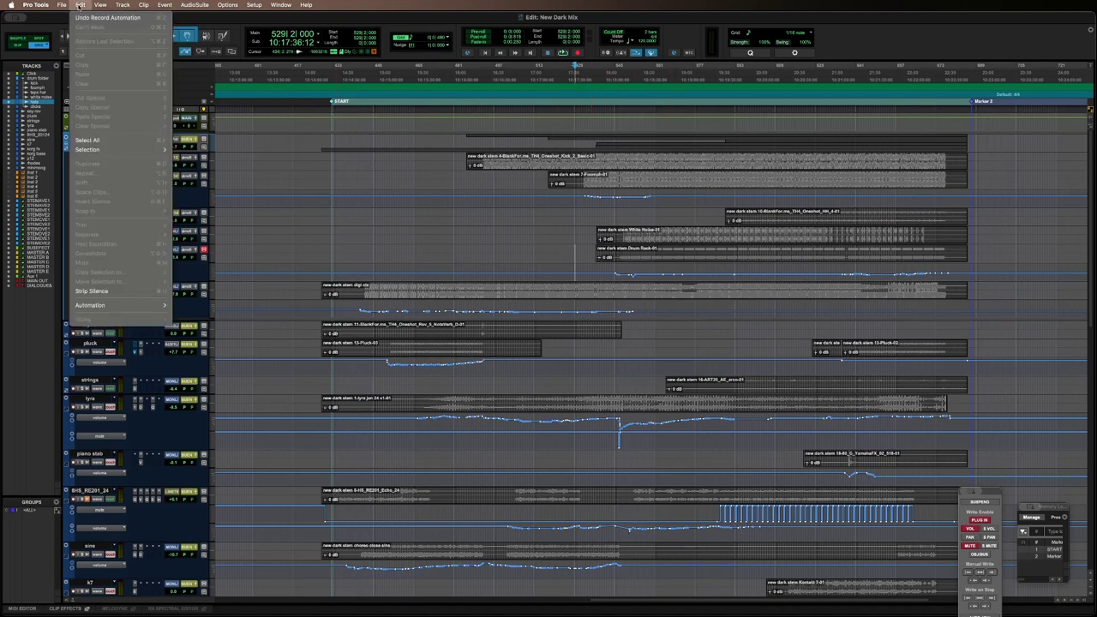
{"action": "key", "text": "Escape"}
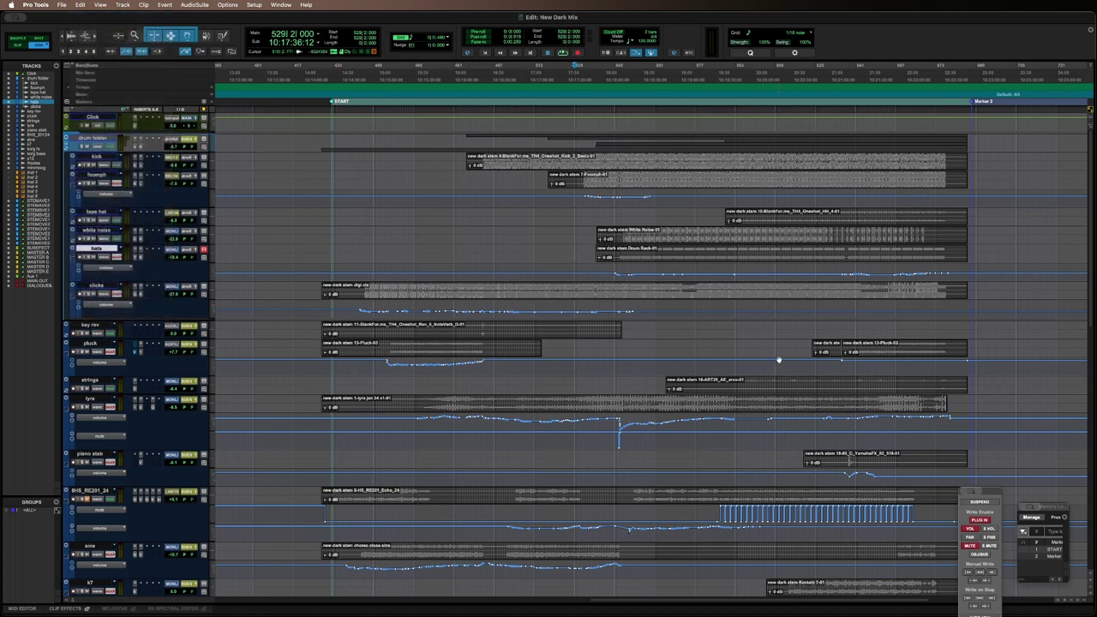
{"action": "key", "text": "super+equal"}
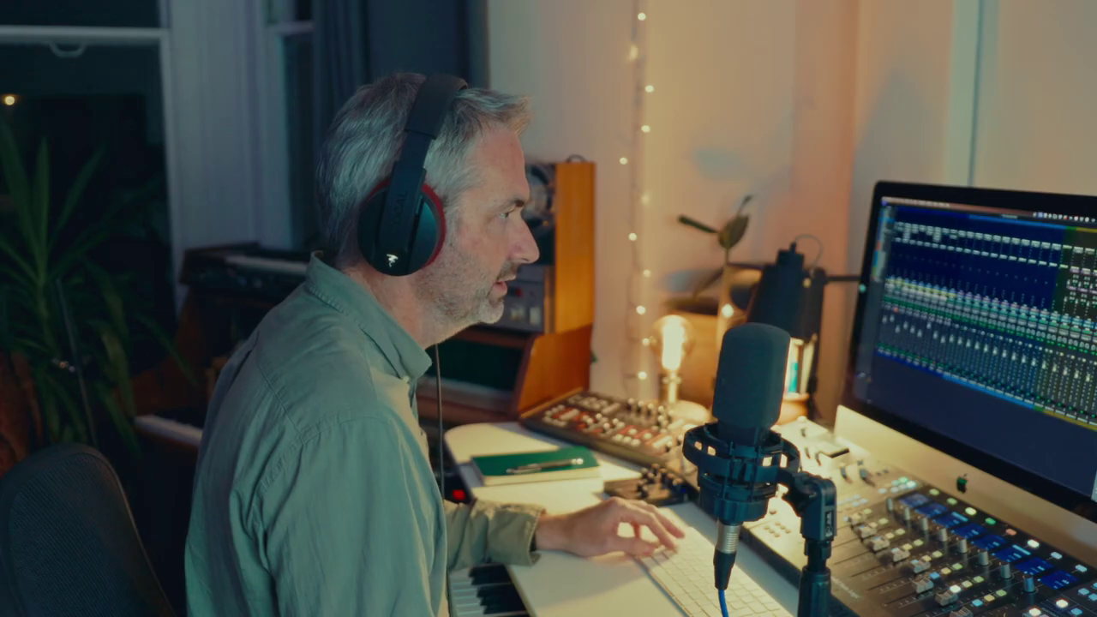